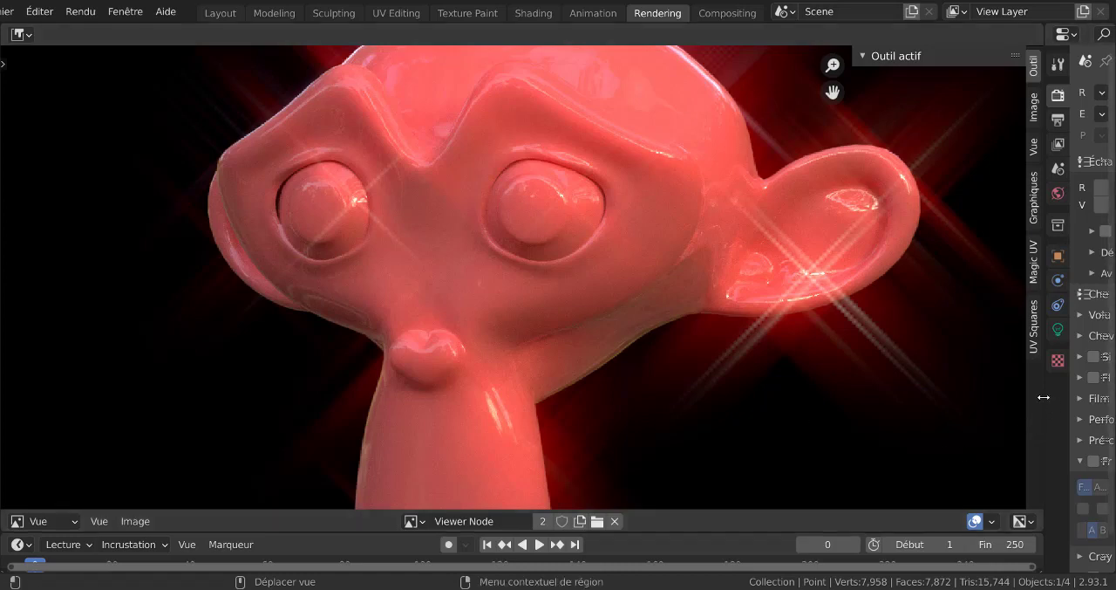
drag(1043, 396, 880, 422)
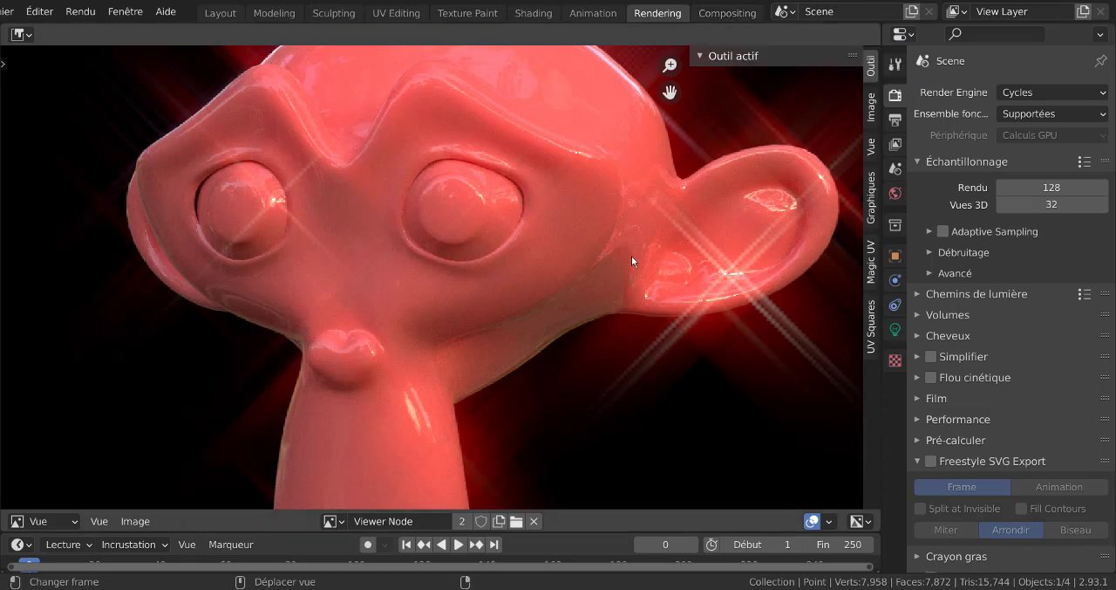
scroll(632, 255, down, 3)
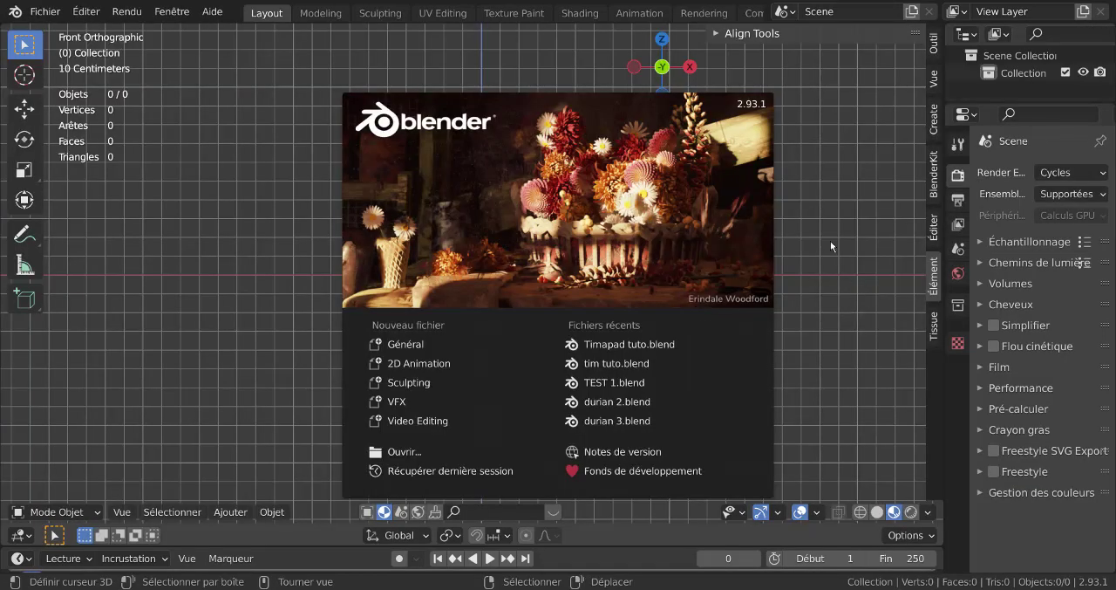
- Dismiss the splash screen, add a monkey mesh to the empty scene and hide the sidebar
click(831, 241)
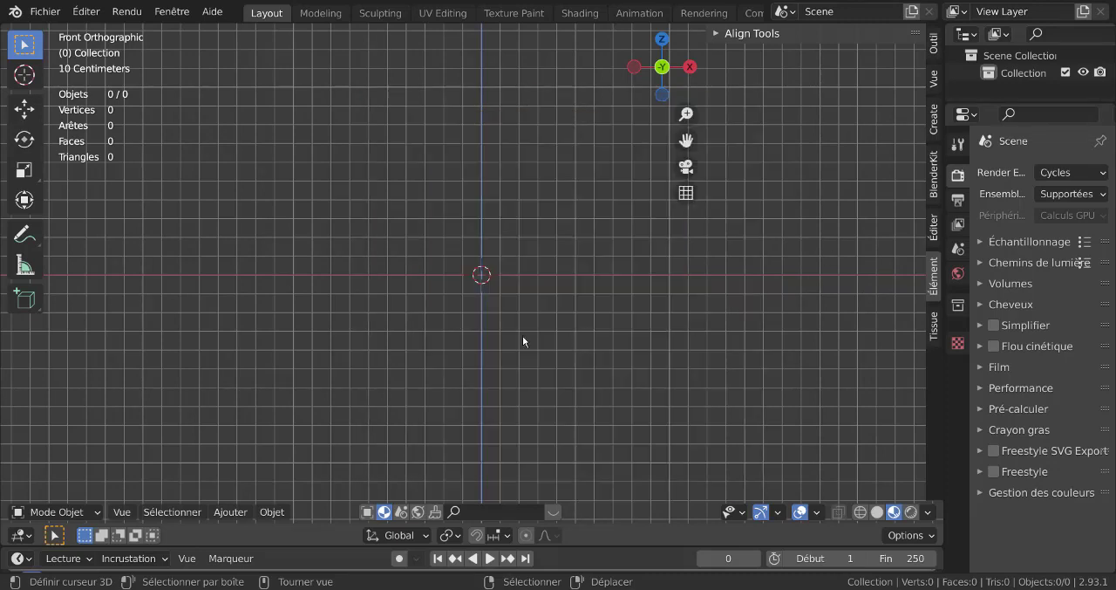
click(226, 513)
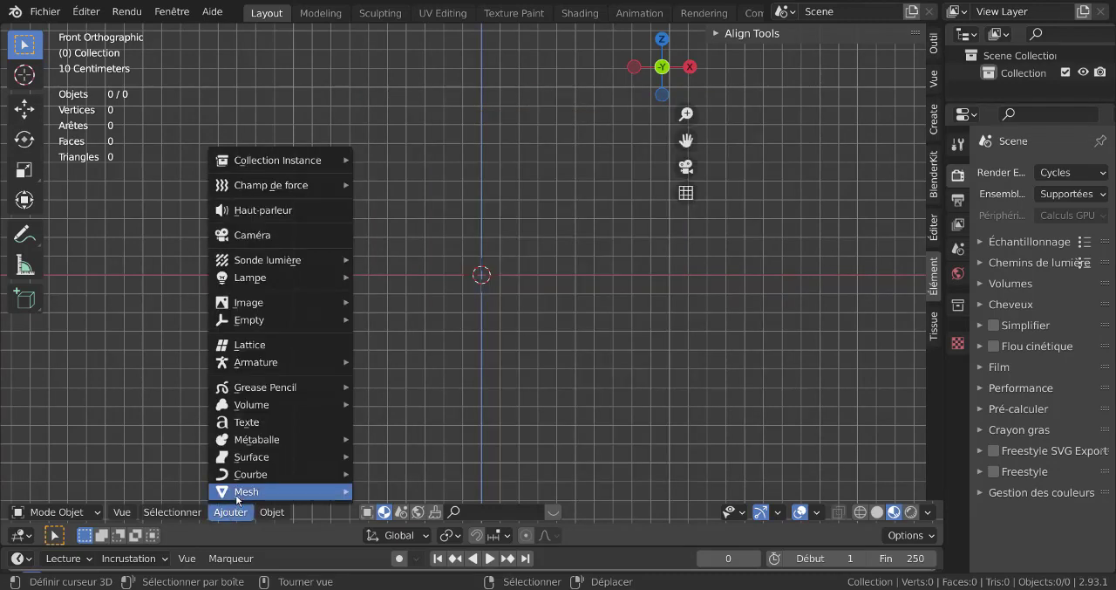
mouse_move(238, 494)
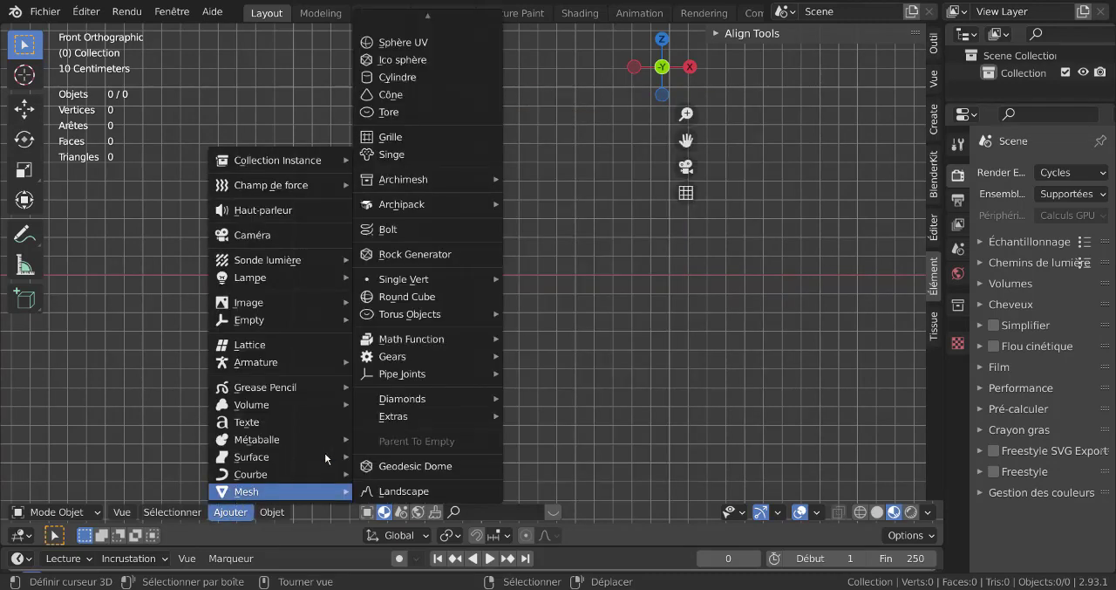
click(379, 157)
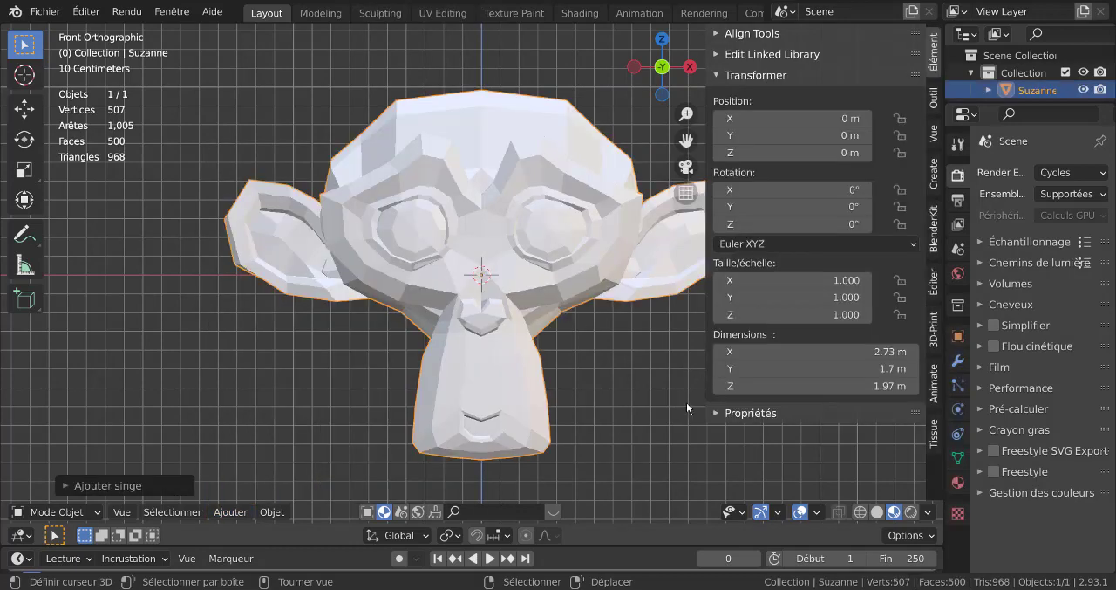
key(n)
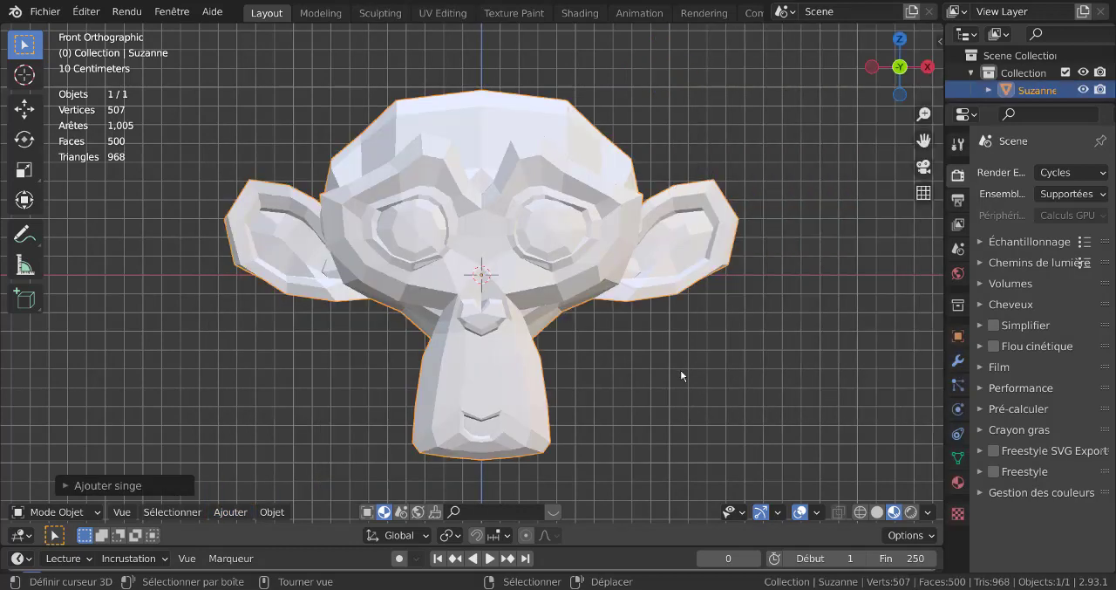
- Create a new material for the monkey and set its base colour to red
click(958, 481)
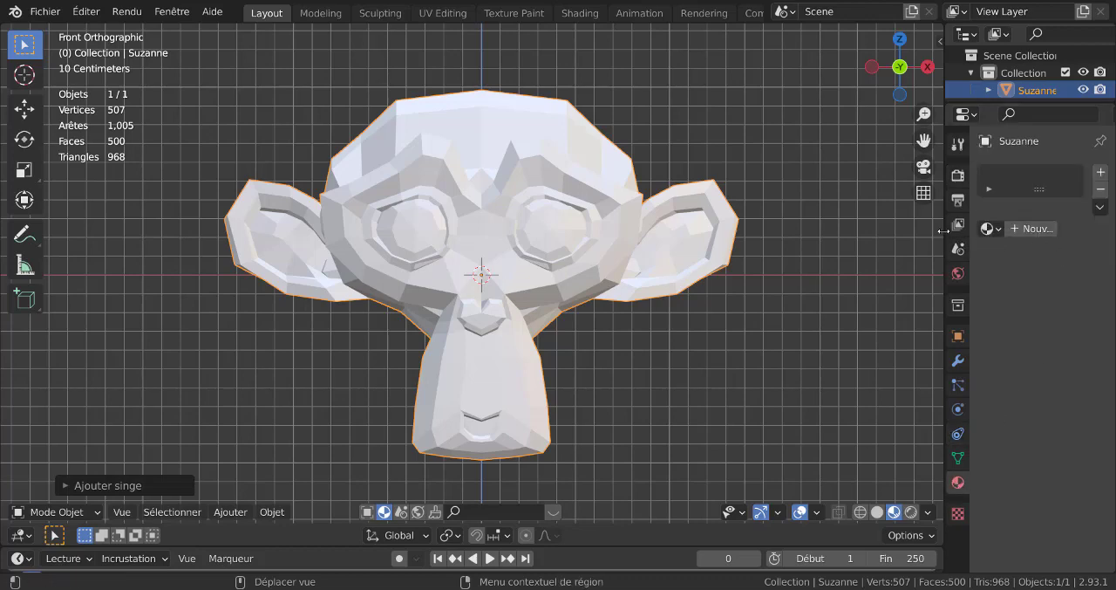
drag(944, 231, 834, 230)
click(916, 229)
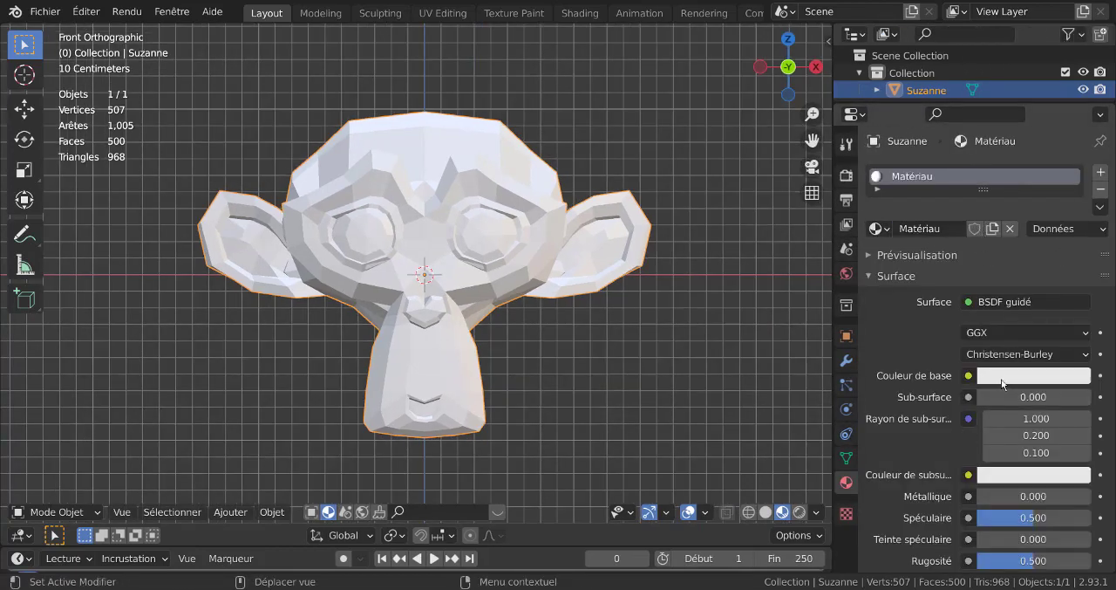
click(1002, 384)
click(1006, 238)
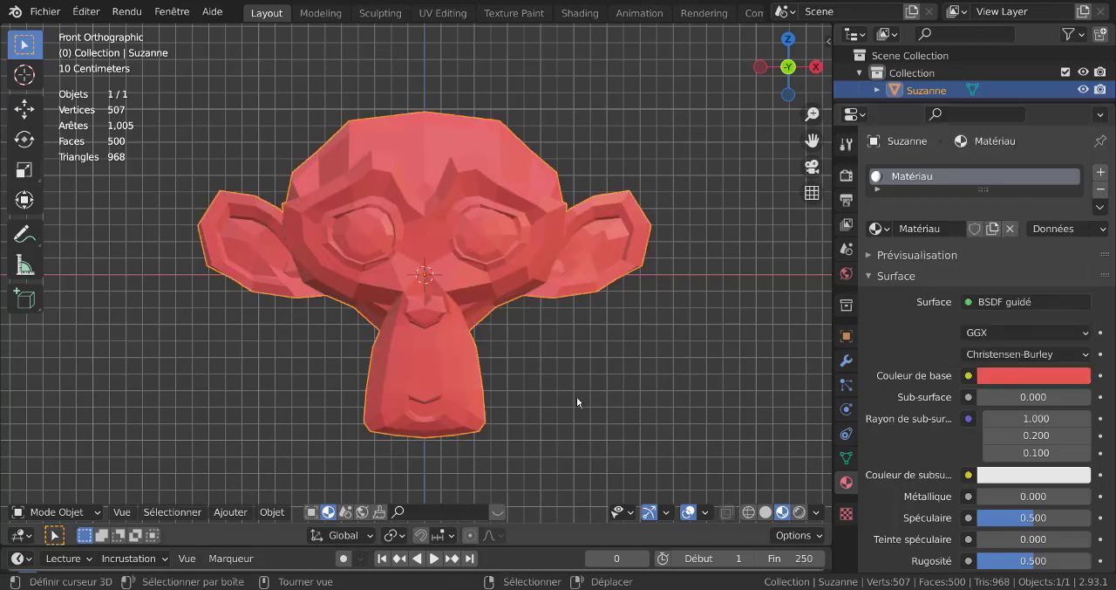
- Shade the monkey smooth and add a Subdivision Surface modifier to it
key(q)
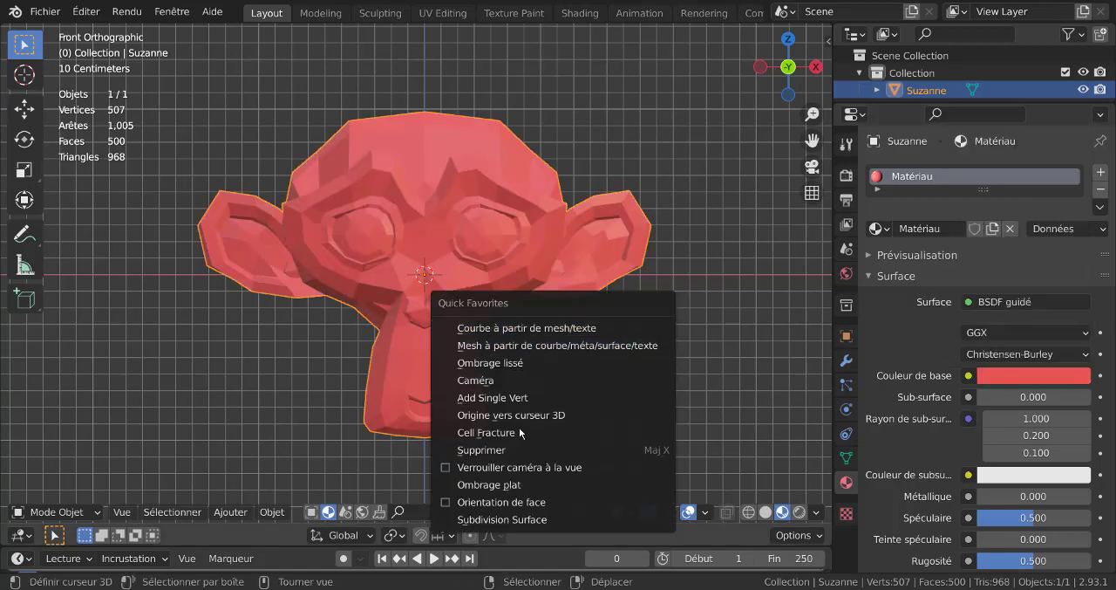
click(484, 362)
key(q)
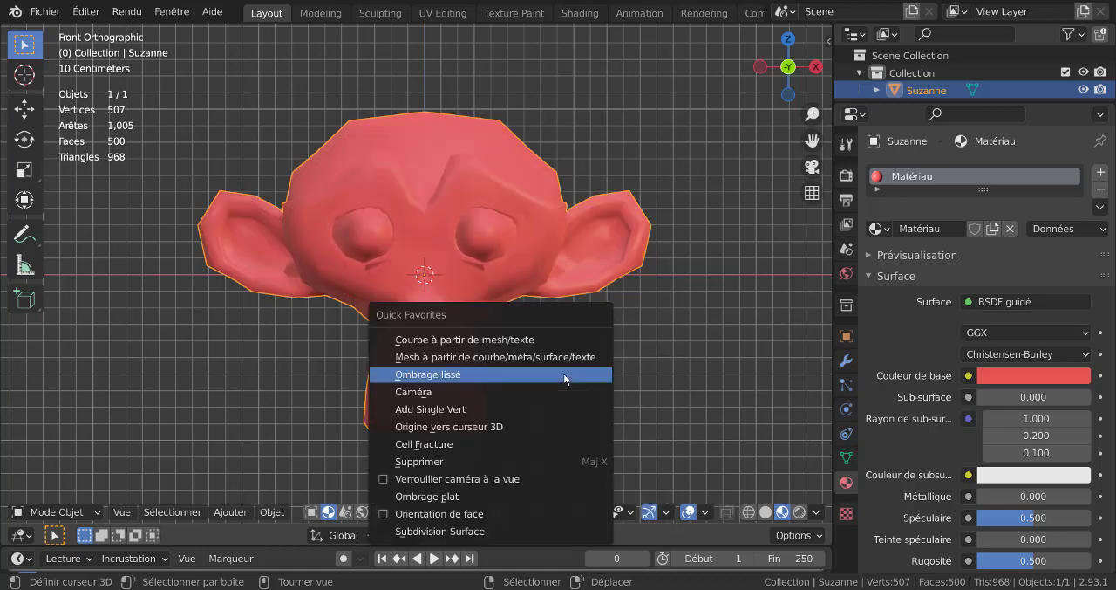
click(445, 532)
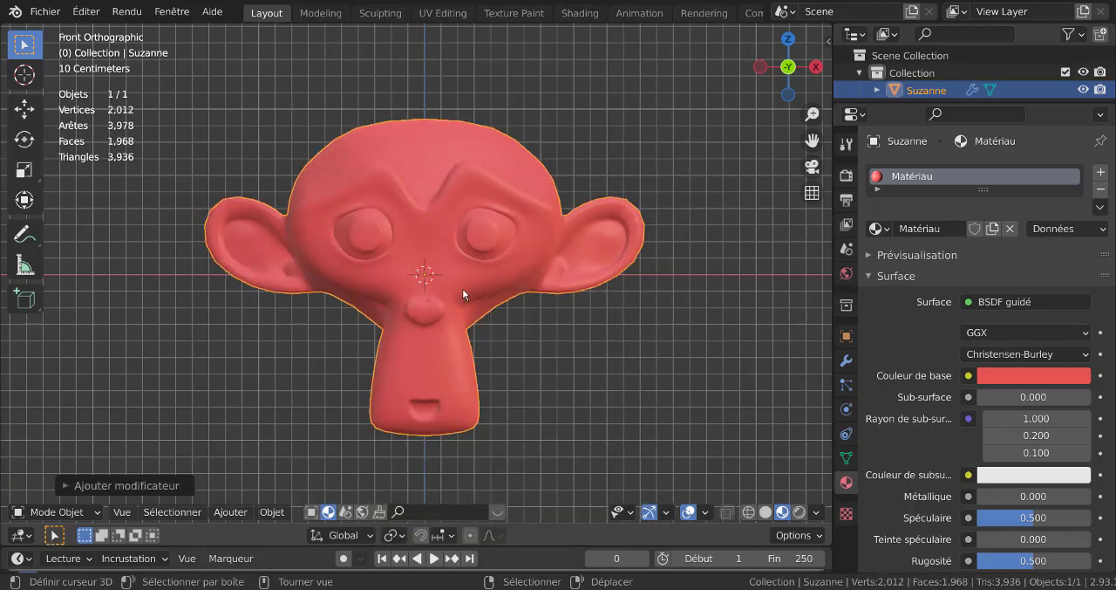
- Set the viewport level of the monkey's Subdivision modifier to 2
scroll(1018, 507, down, 3)
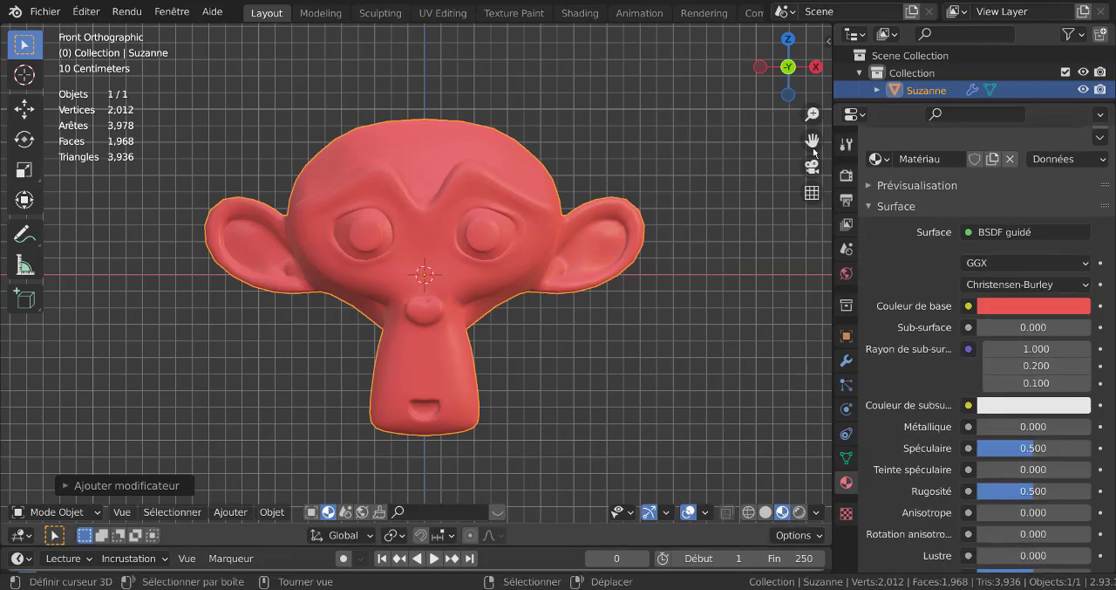
click(845, 360)
key(q)
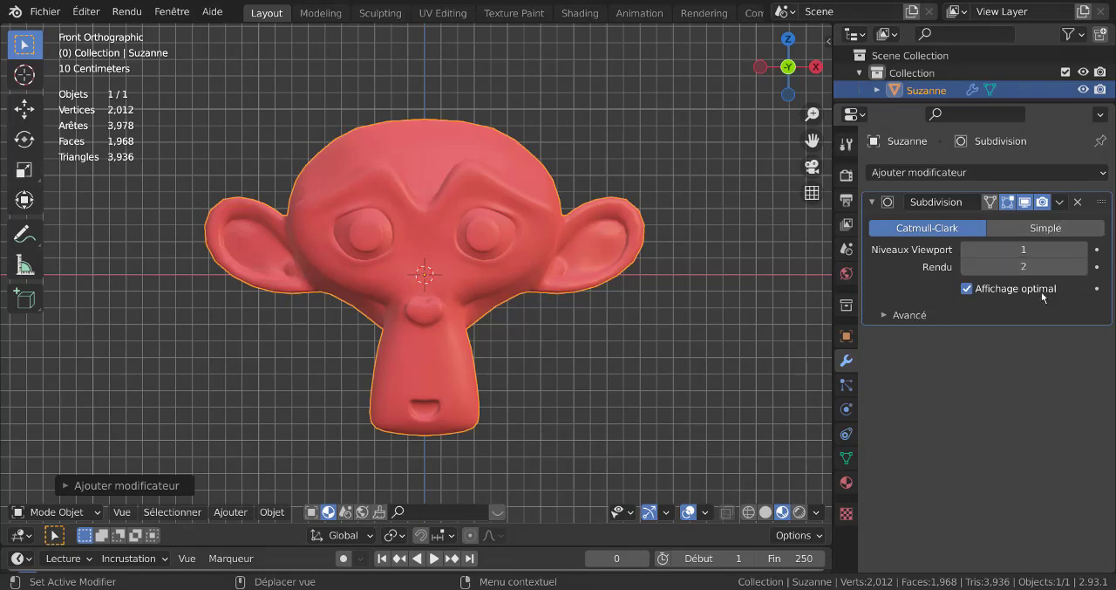
click(1084, 250)
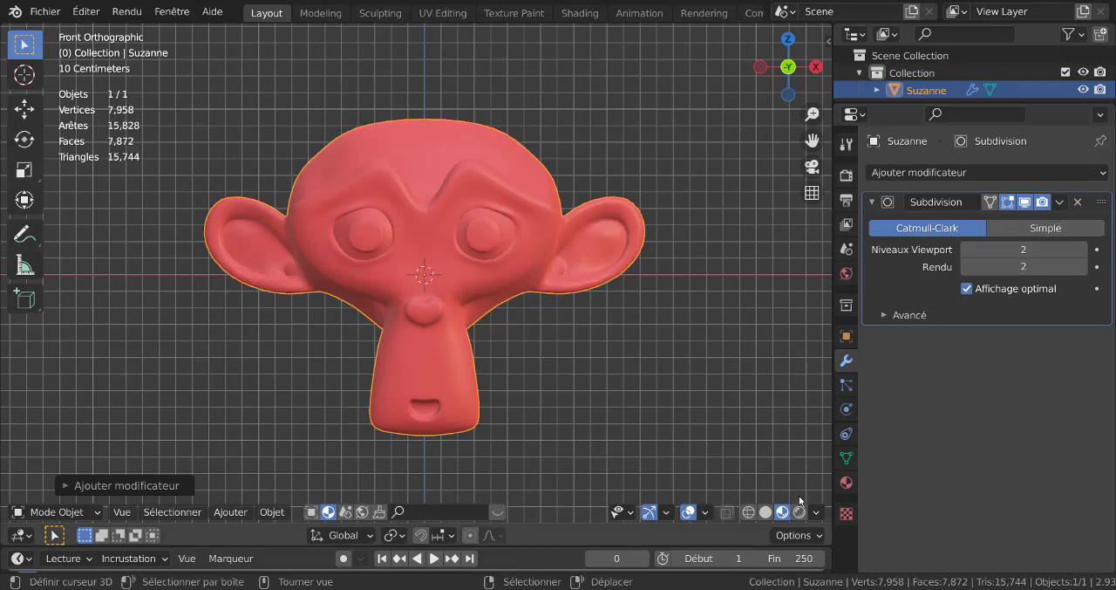
- Set the roughness of the monkey's red material to 0.038 and inspect the glossy surface up close
click(846, 481)
scroll(1000, 510, down, 4)
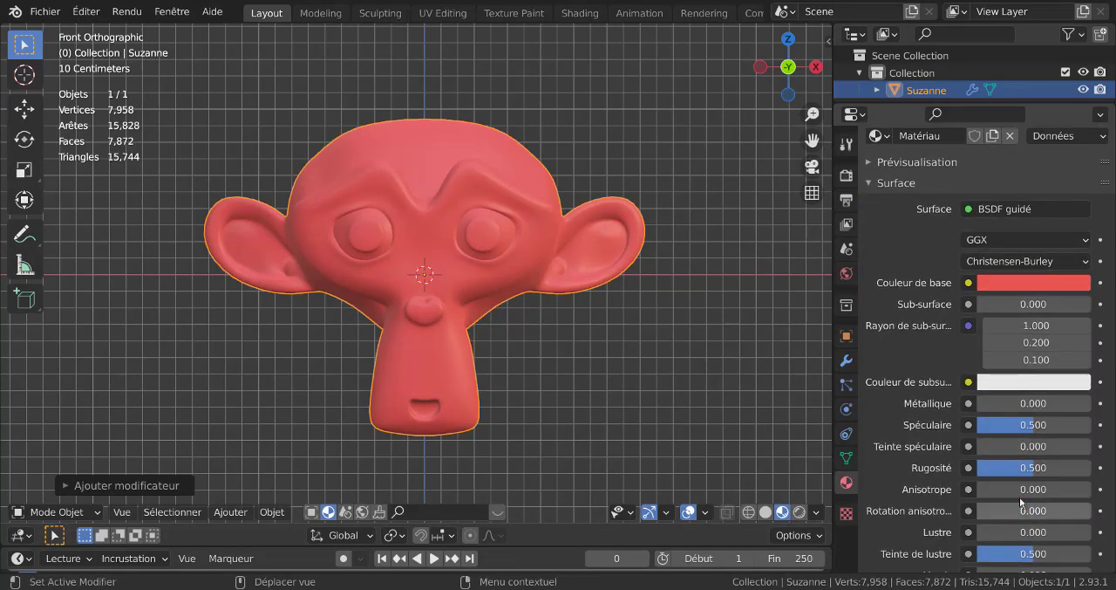
drag(1034, 467, 981, 467)
middle_drag(582, 351, 580, 381)
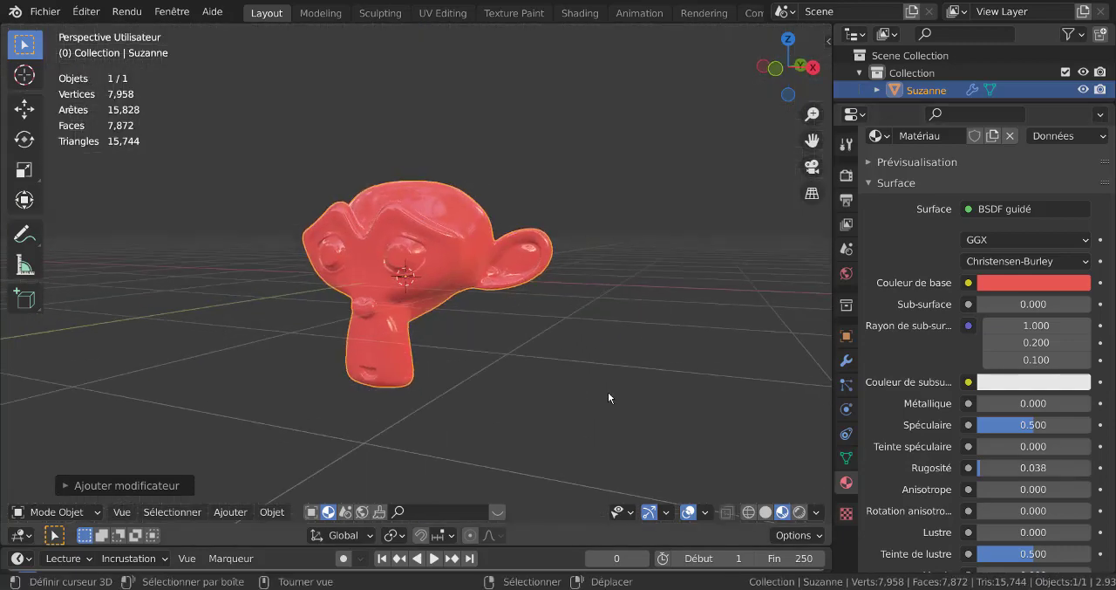
scroll(608, 392, up, 4)
- Display the scene's render settings to check the render engine, and view the monkey from the front
click(845, 172)
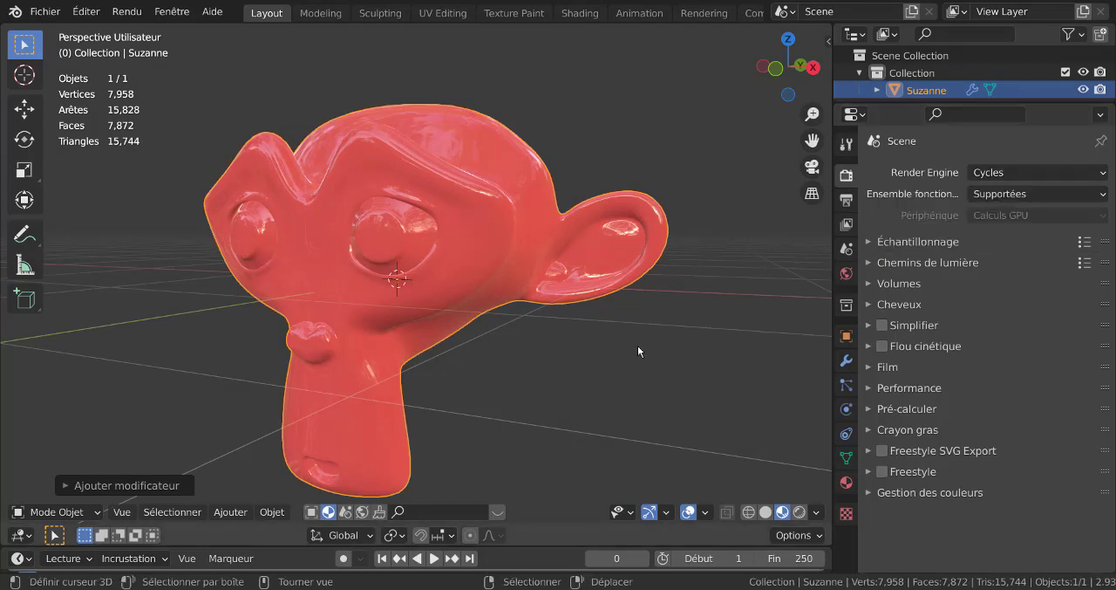
drag(834, 300, 878, 297)
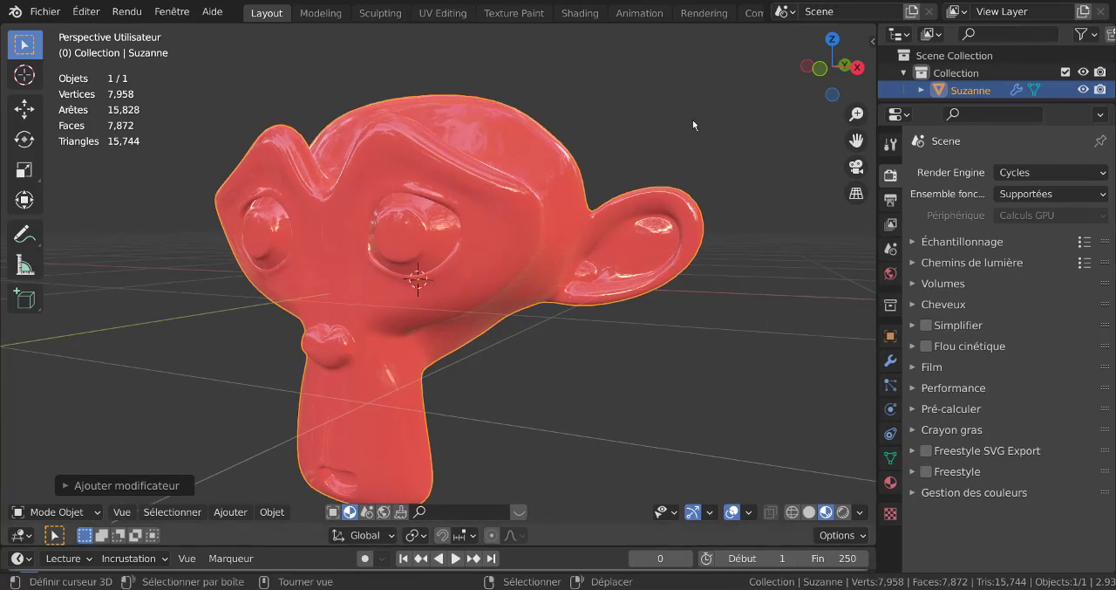
middle_drag(662, 344, 721, 336)
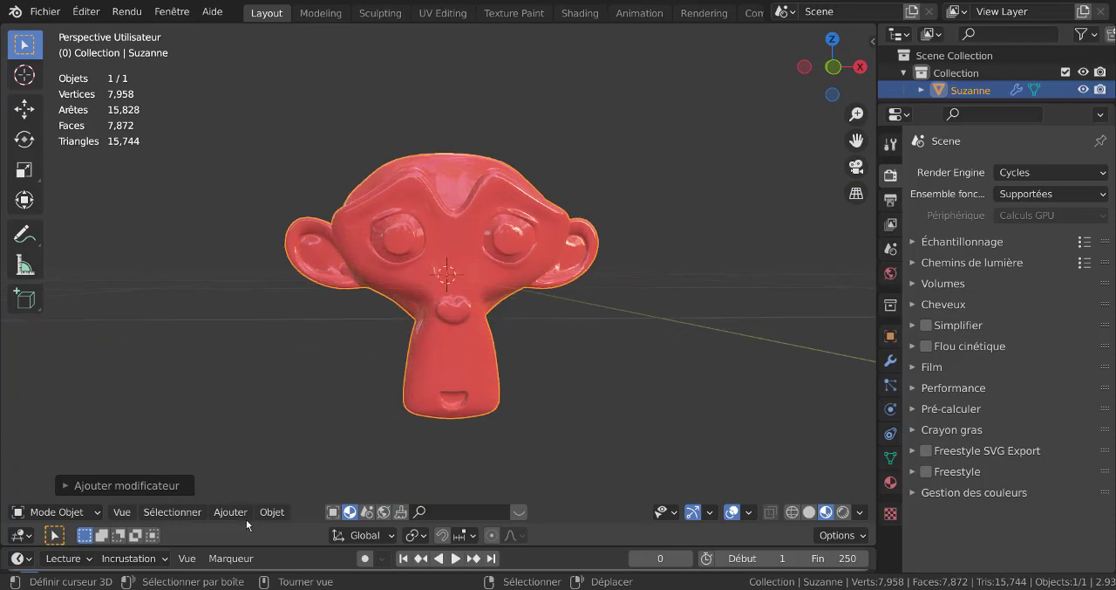
- Deselect the monkey and add a point light to the scene
click(389, 483)
click(273, 512)
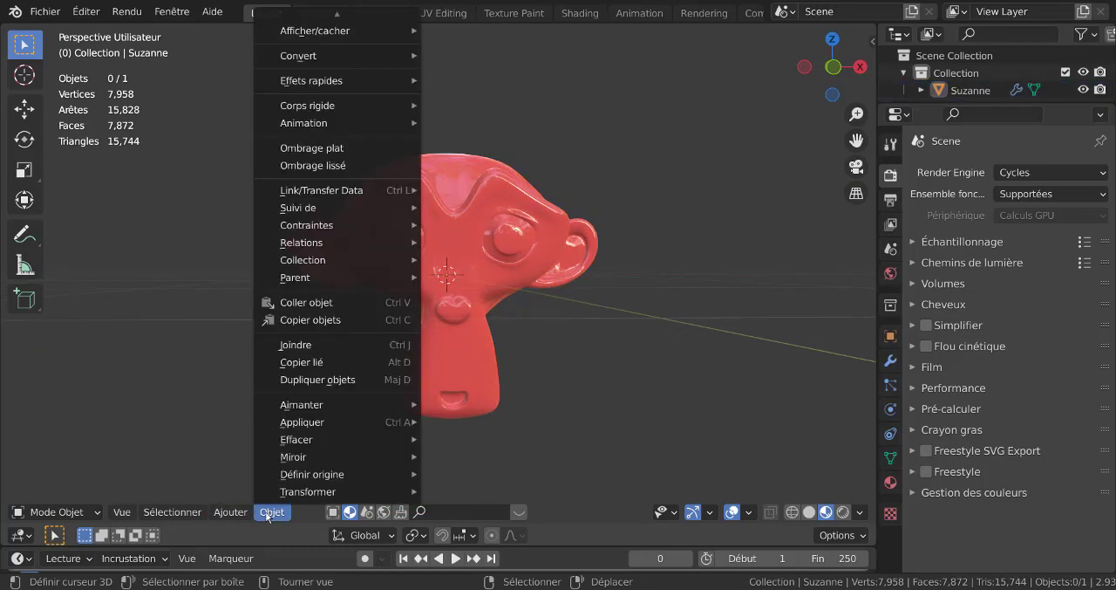
mouse_move(234, 514)
mouse_move(237, 494)
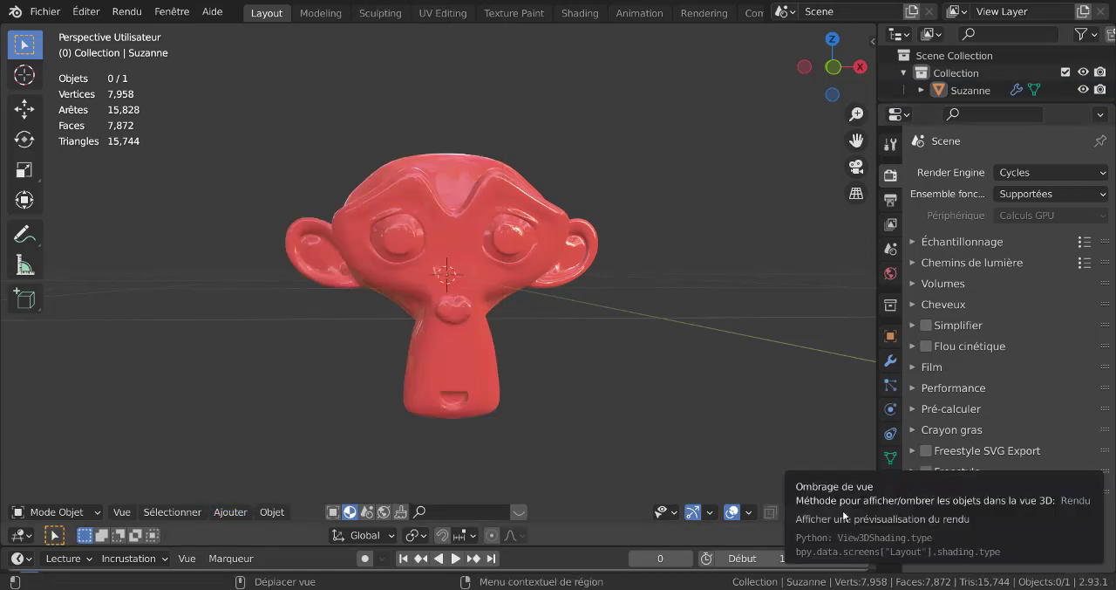
click(228, 514)
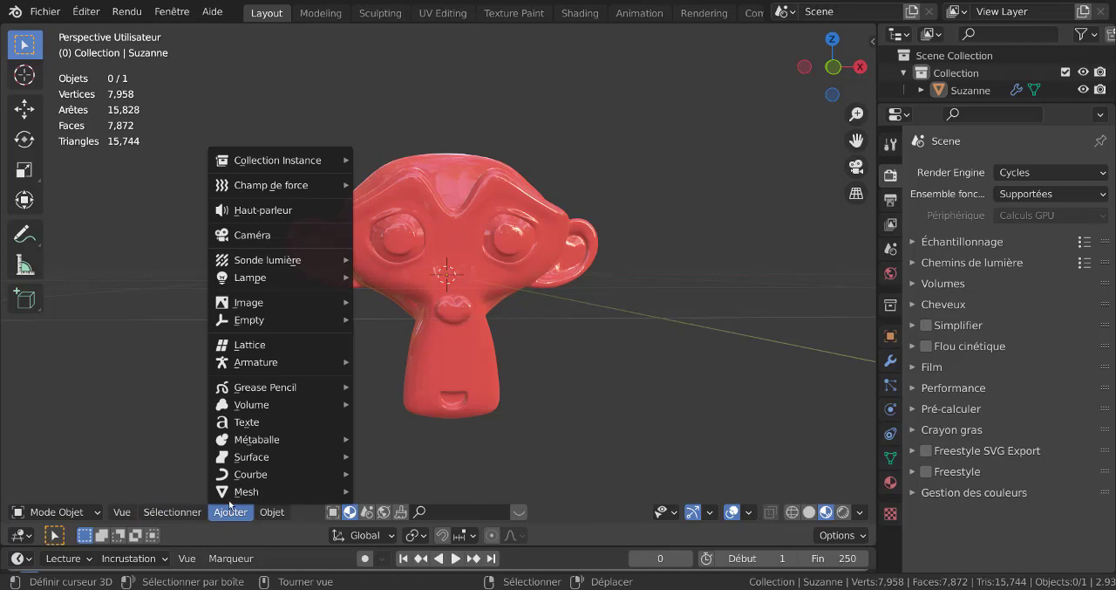
mouse_move(242, 280)
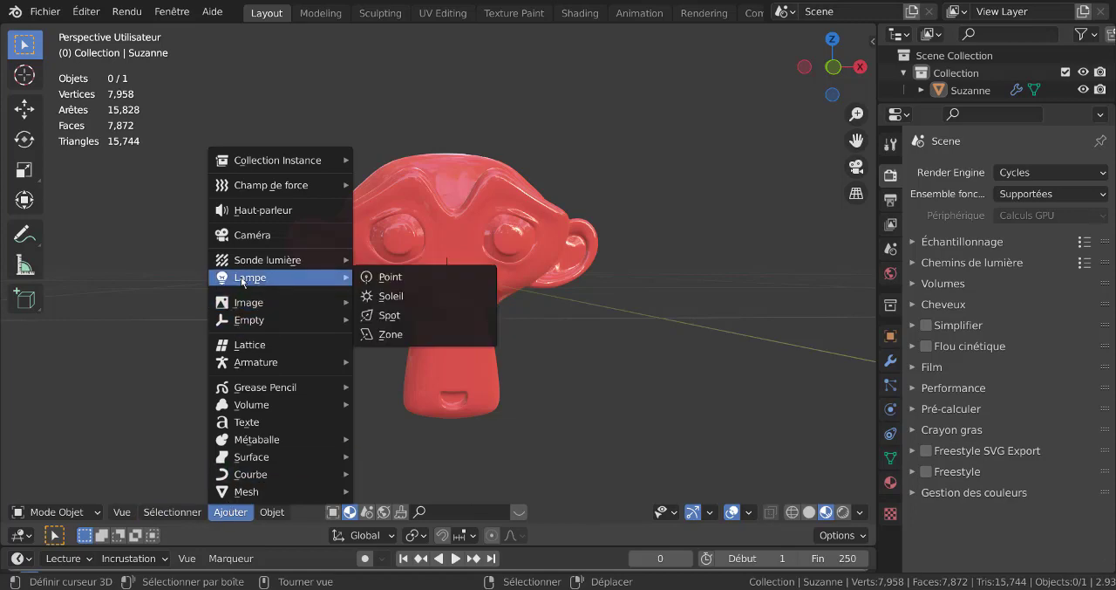
click(388, 277)
scroll(666, 376, down, 2)
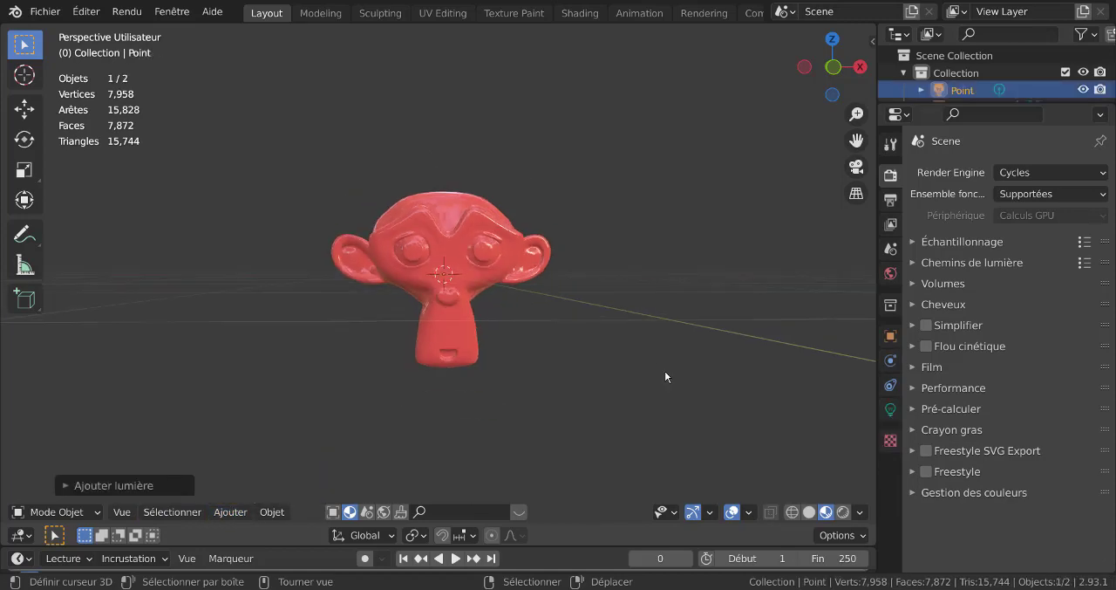
- Raise the point light about 2.3 m along Z and shift it along Y to in front of the monkey
key(g)
key(z)
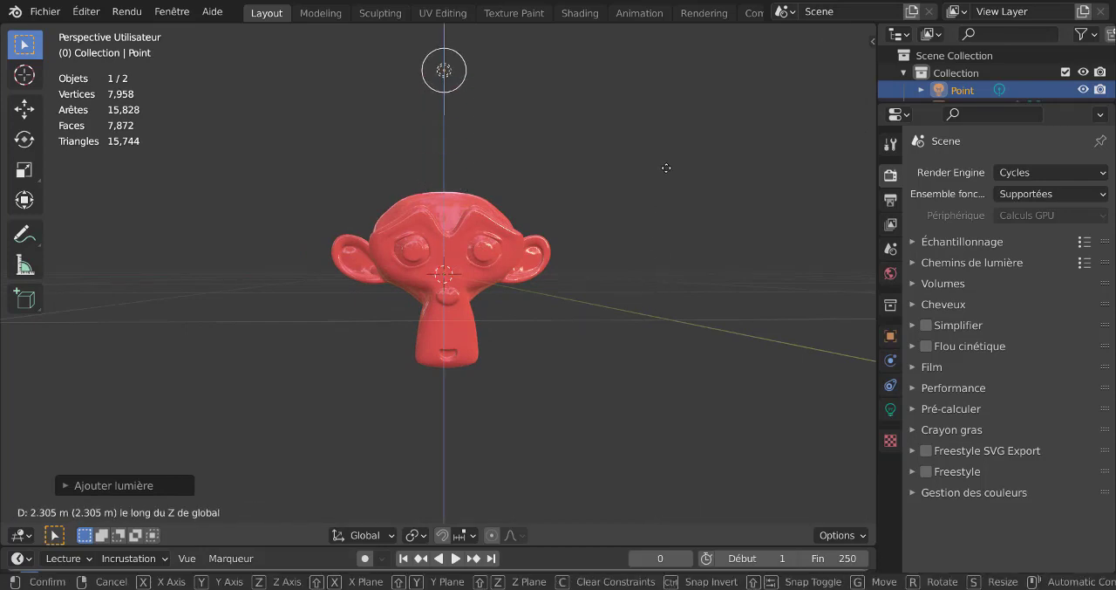
click(665, 168)
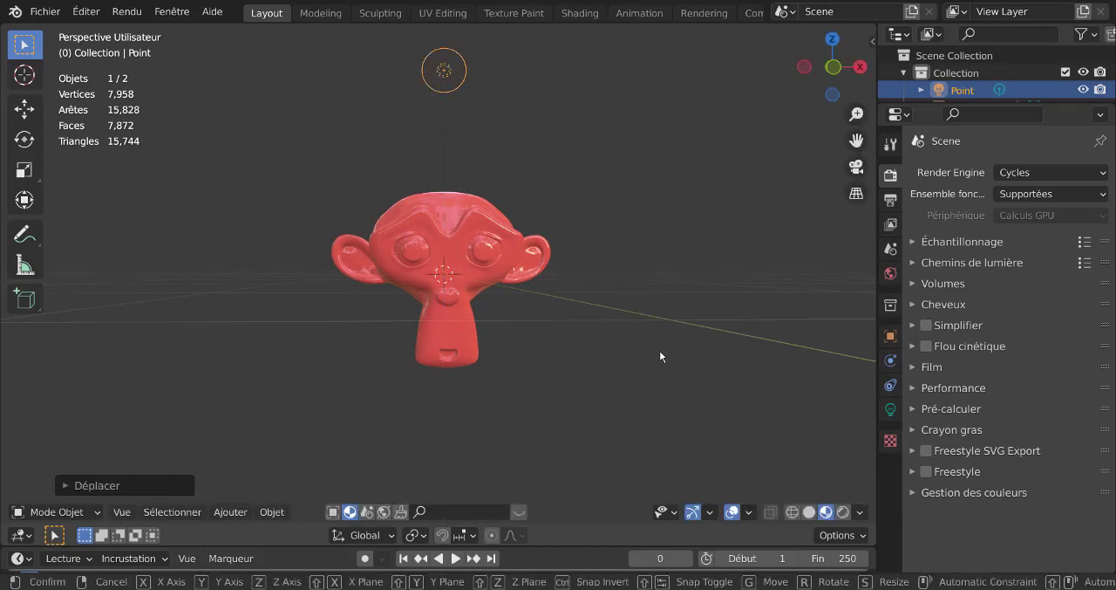
key(g)
key(y)
click(797, 274)
- In the right side view, move the point light closer to the monkey, about 1.3 m along Y and 1.1 m down
scroll(748, 332, down, 4)
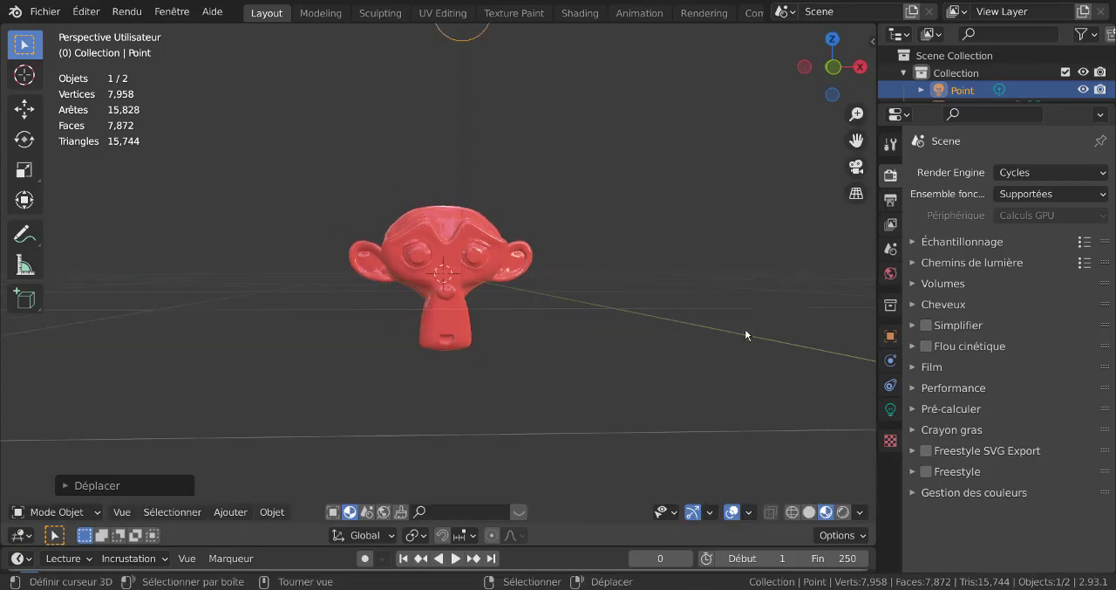
middle_drag(748, 332, 569, 371)
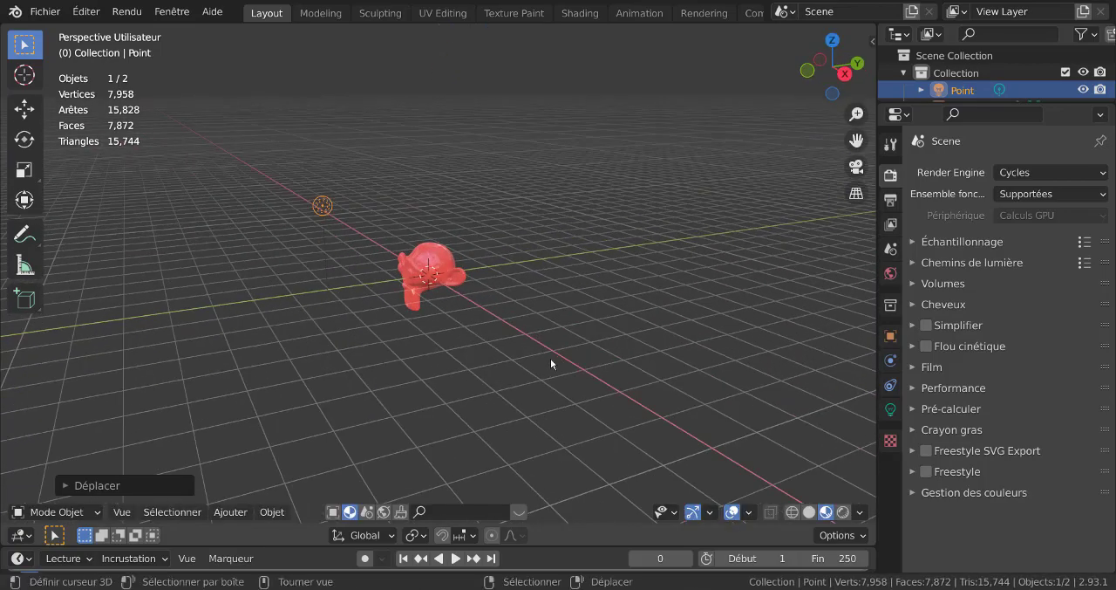
key(KP_3)
key(g)
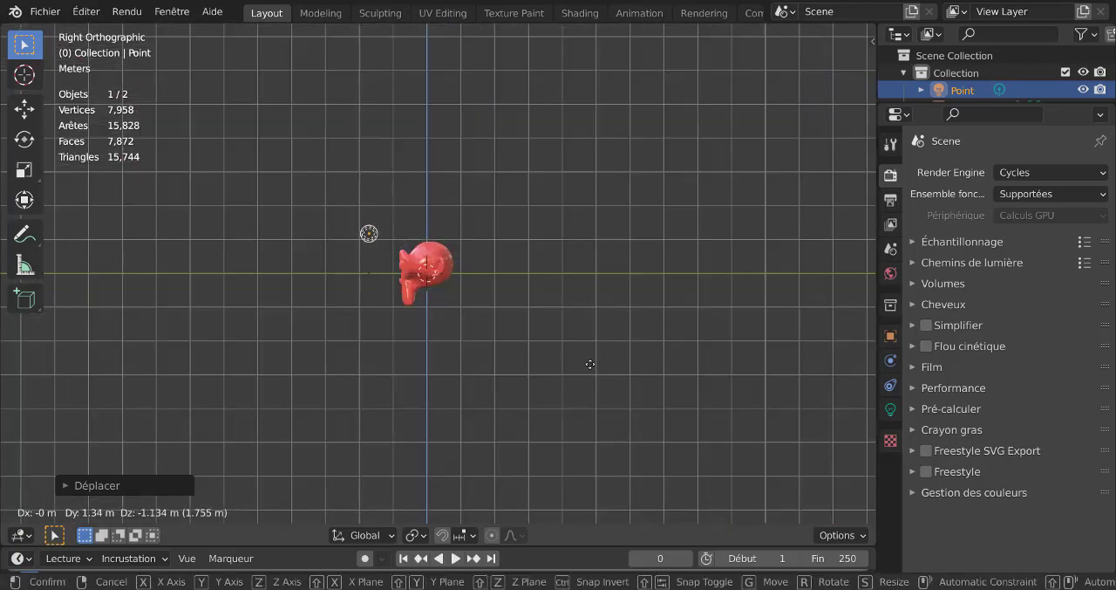
click(591, 369)
middle_drag(388, 324, 767, 314)
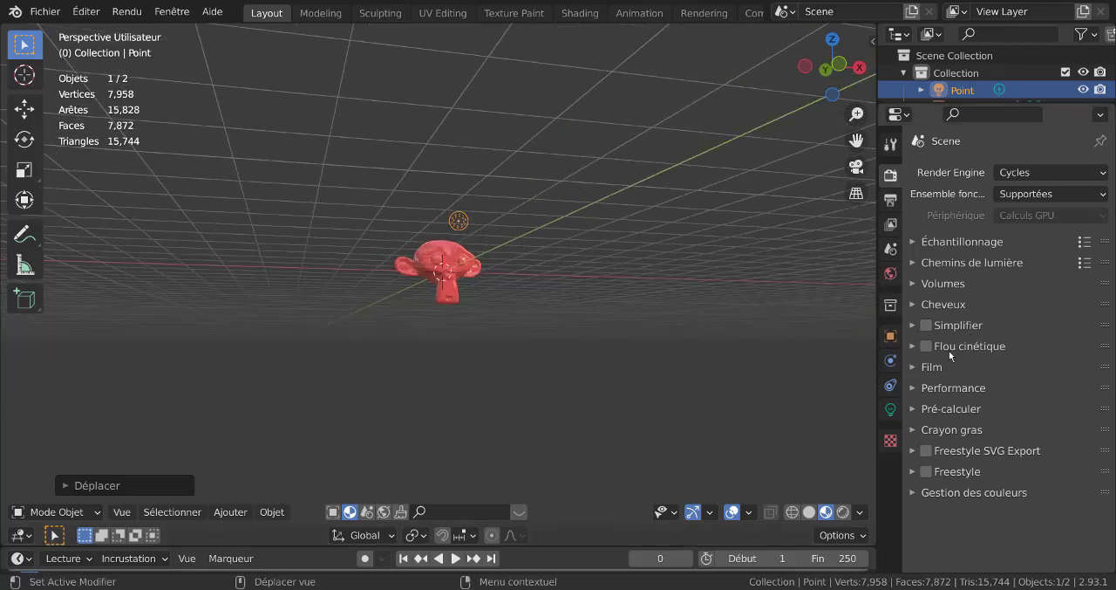
- Set the point light's power to 25.2 W and switch the viewport to rendered shading
click(893, 409)
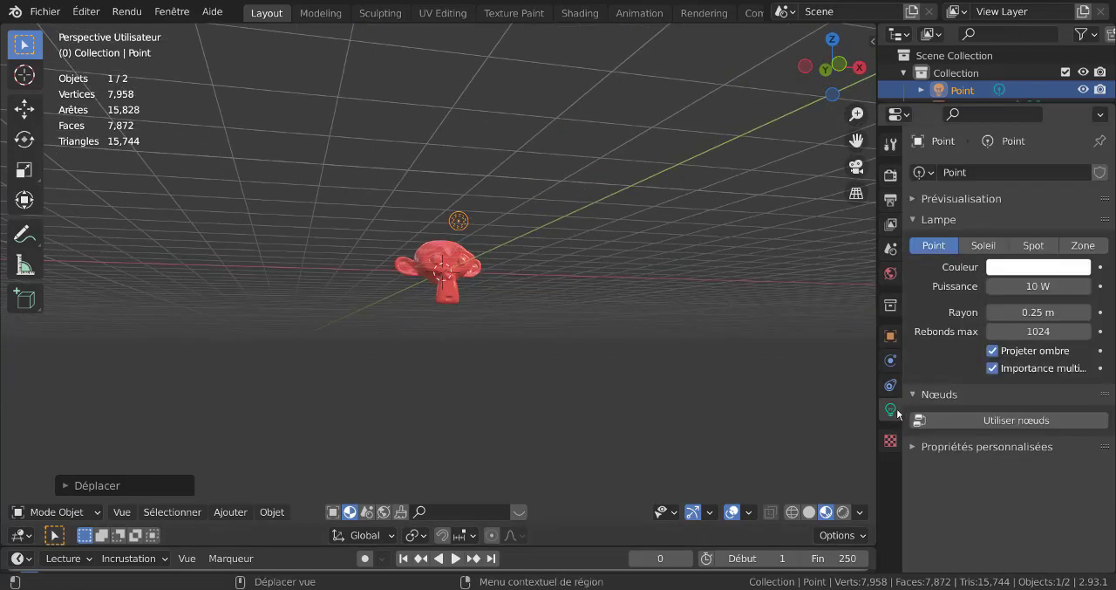
drag(1021, 289, 1109, 289)
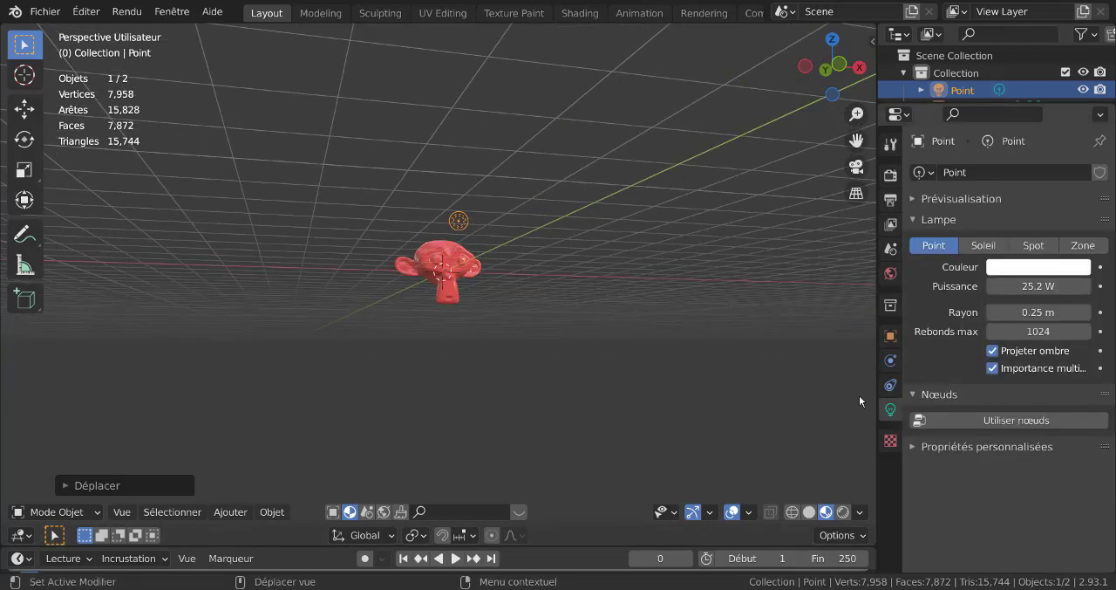
click(843, 512)
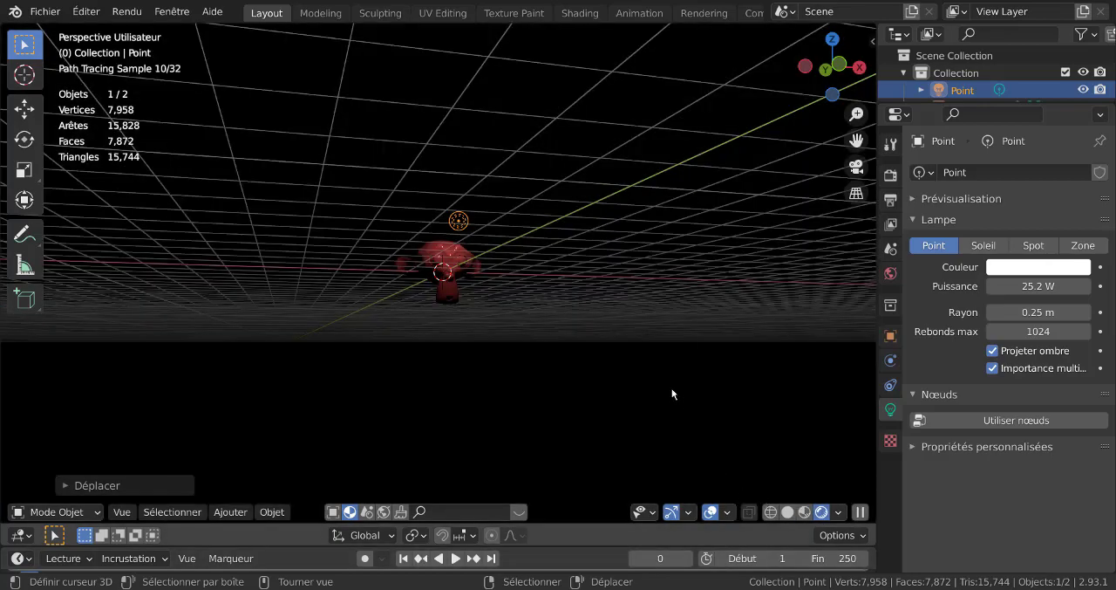
- Set the point light's power to 126.2 W to brighten the front of the monkey head
mouse_move(672, 395)
middle_down()
mouse_move(582, 400)
mouse_move(591, 406)
middle_up()
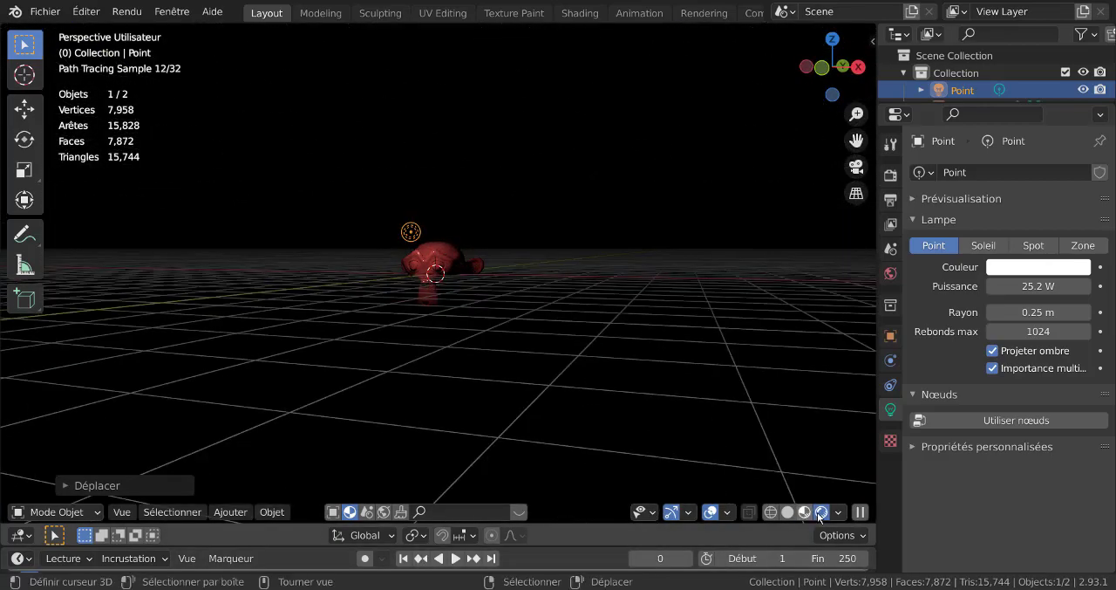
scroll(590, 408, up, 5)
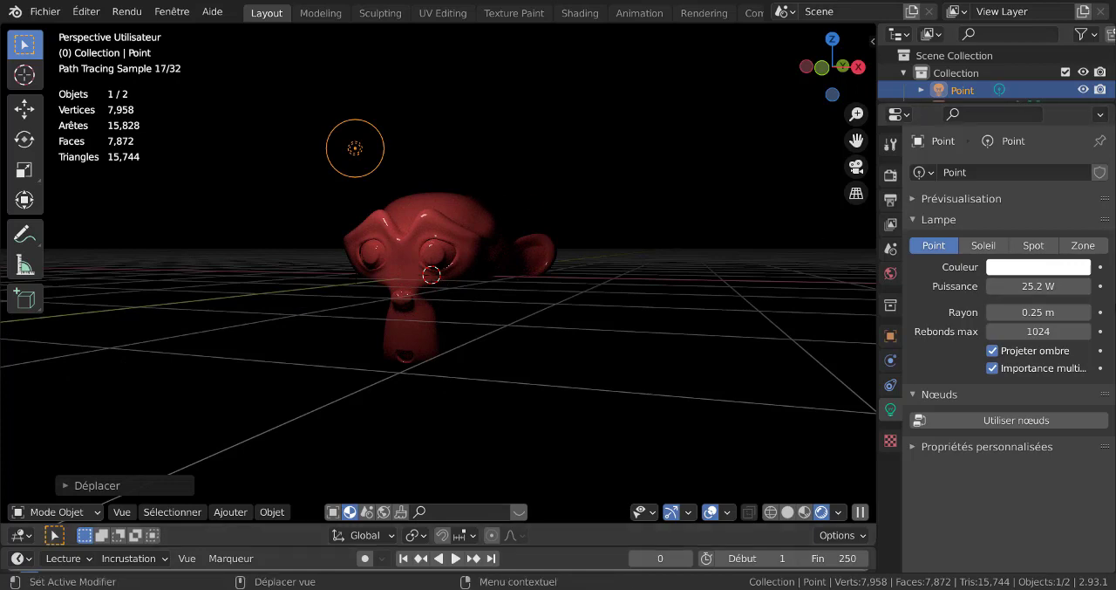
drag(1038, 286, 1092, 287)
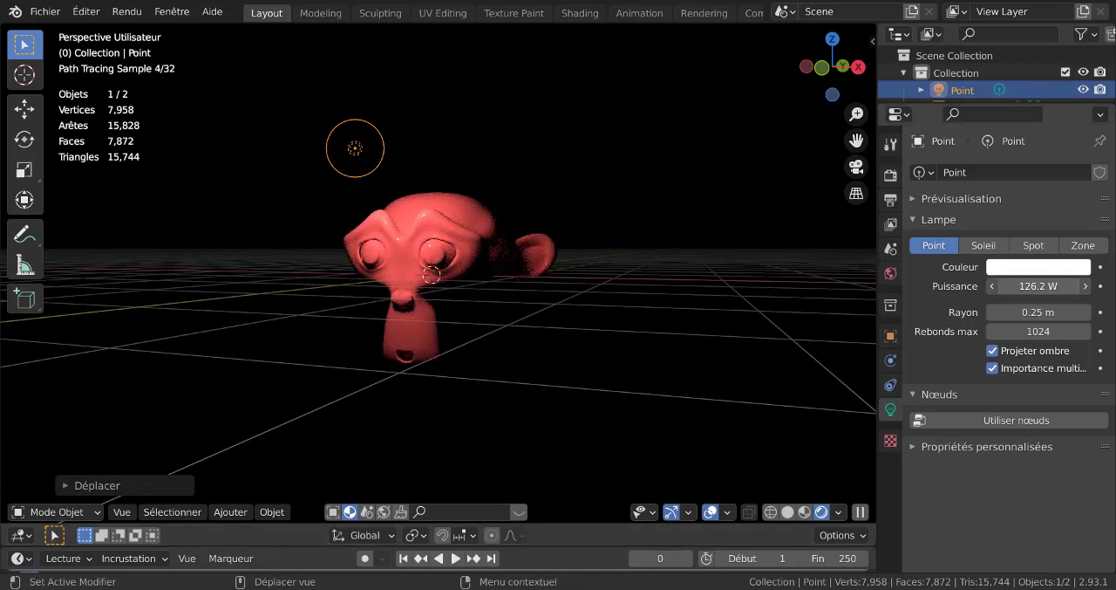
- Add an area light (Zone) to the scene
click(230, 511)
mouse_move(236, 491)
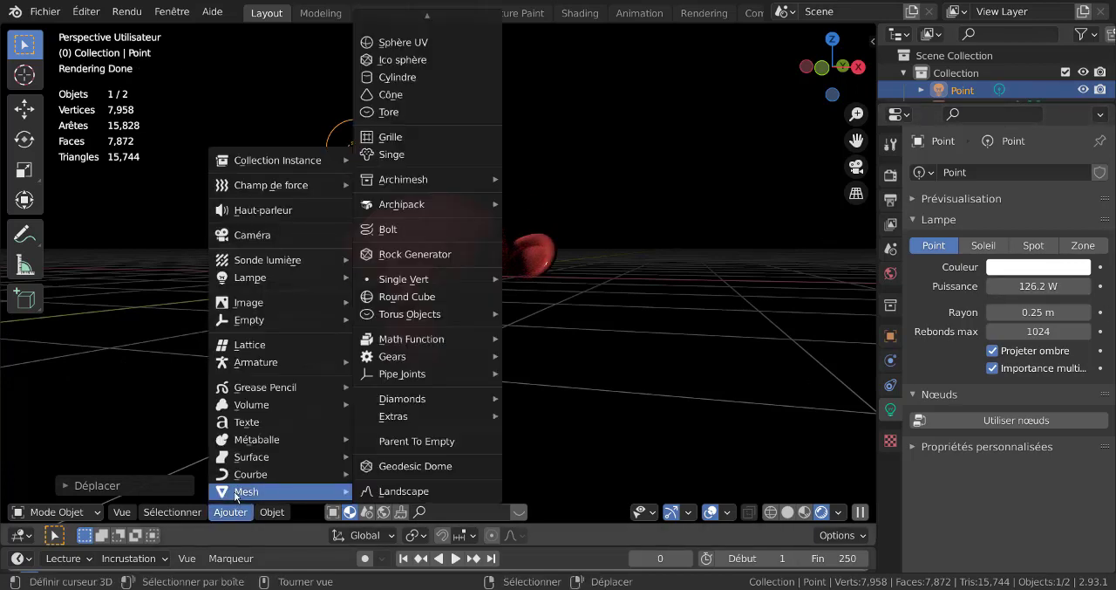
mouse_move(242, 279)
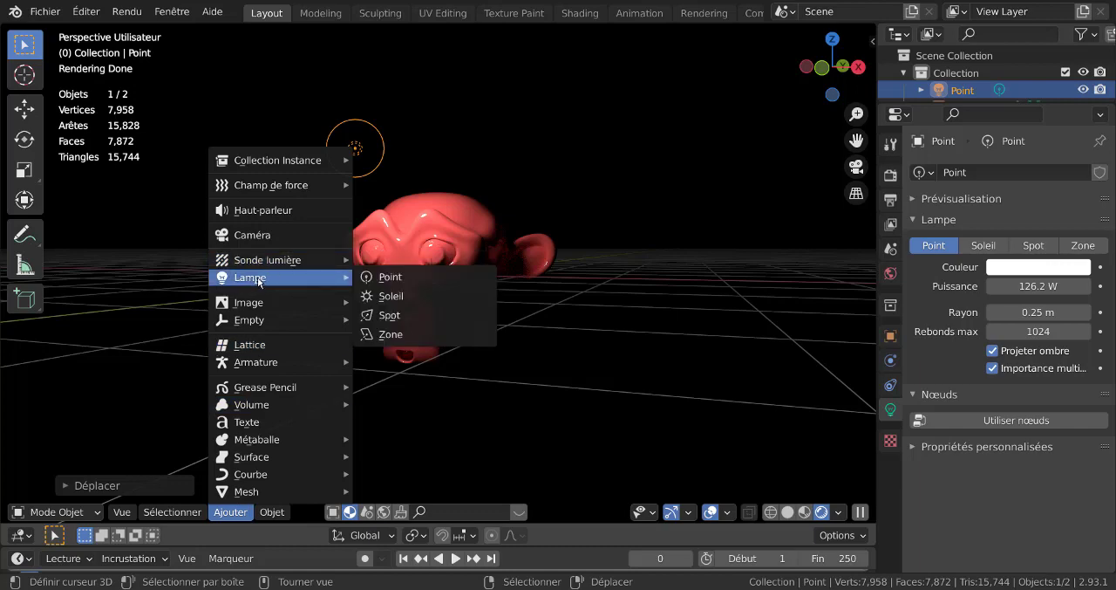
click(391, 337)
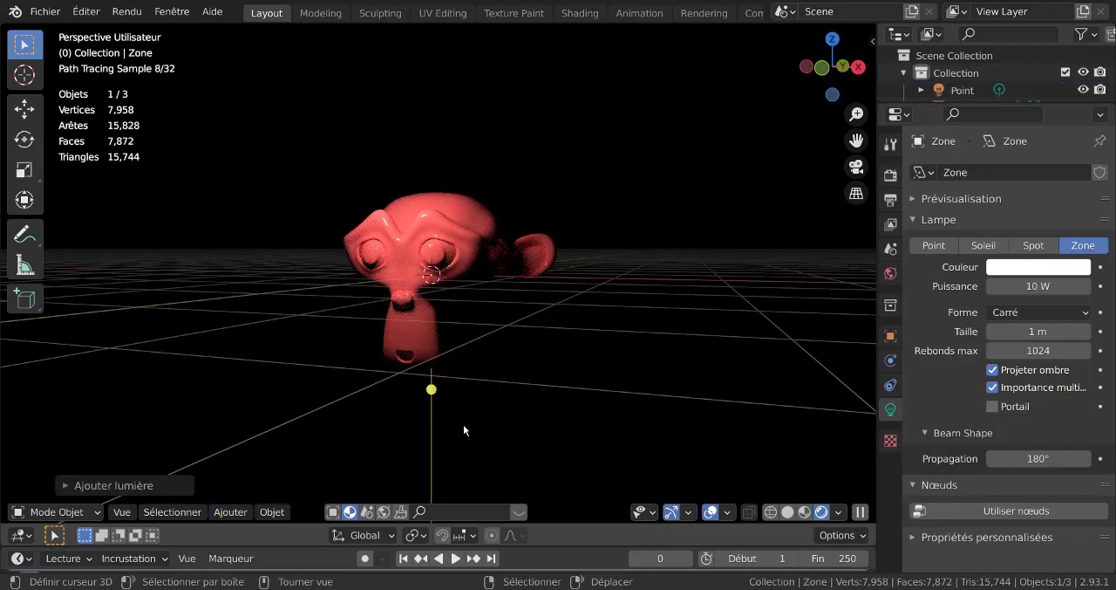
- Raise the area light along Z above the monkey's head and shift it along X past the ear
key(g)
key(z)
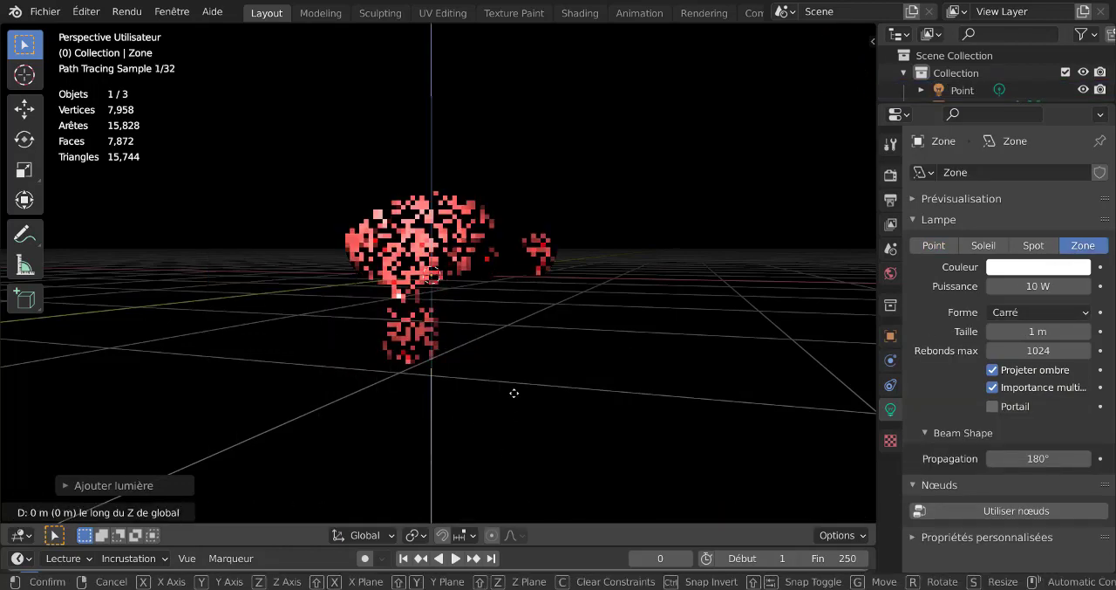
click(516, 328)
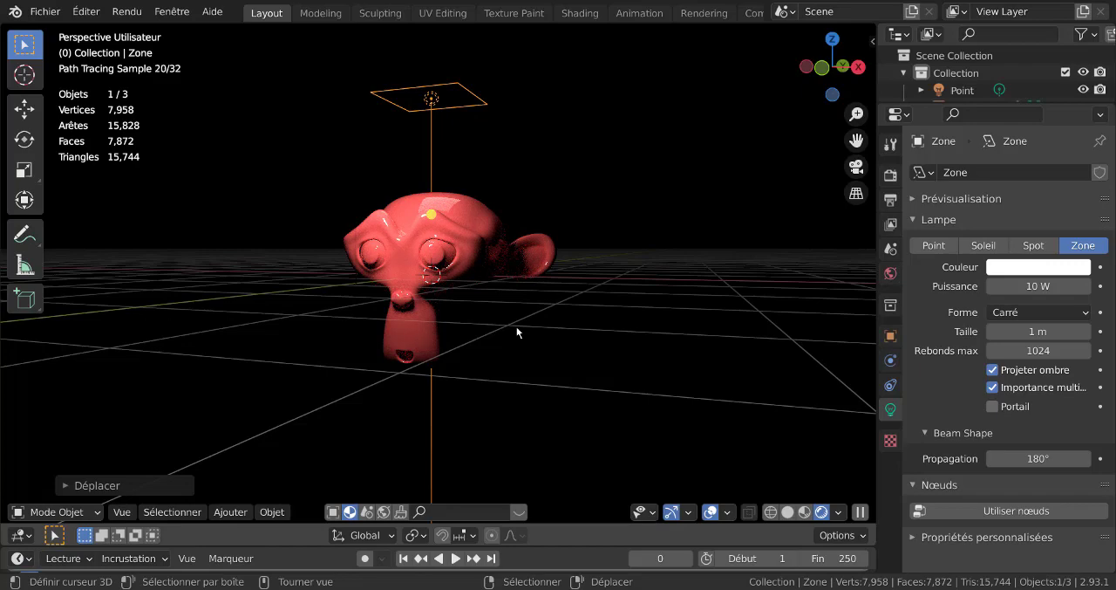
key(g)
key(x)
click(702, 311)
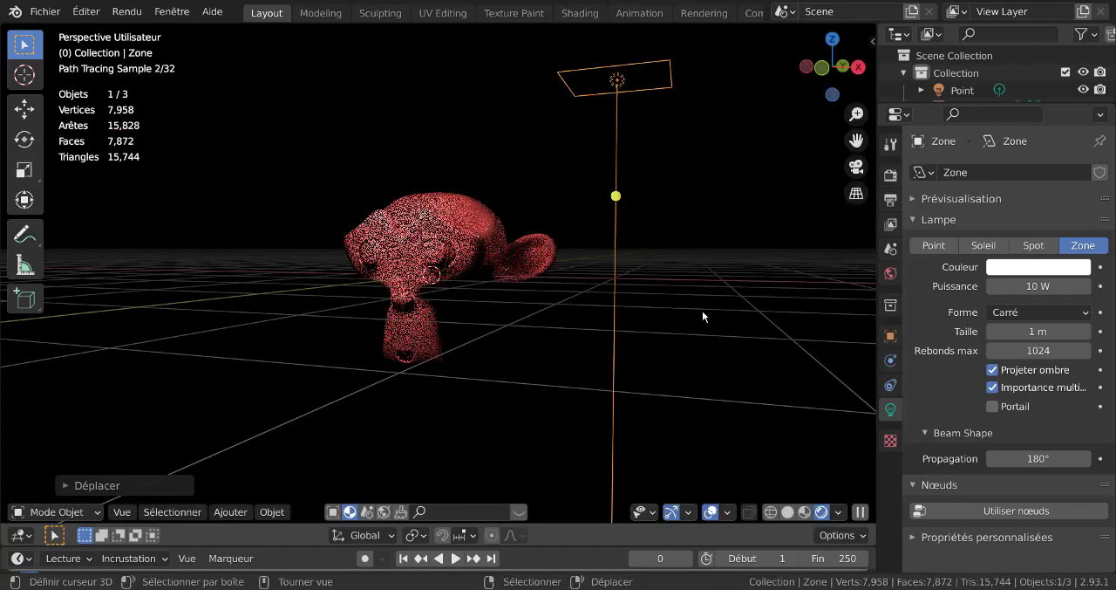
- Rotate the area light about 47° around Y towards the monkey and set its power to 79.3 W
key(r)
key(y)
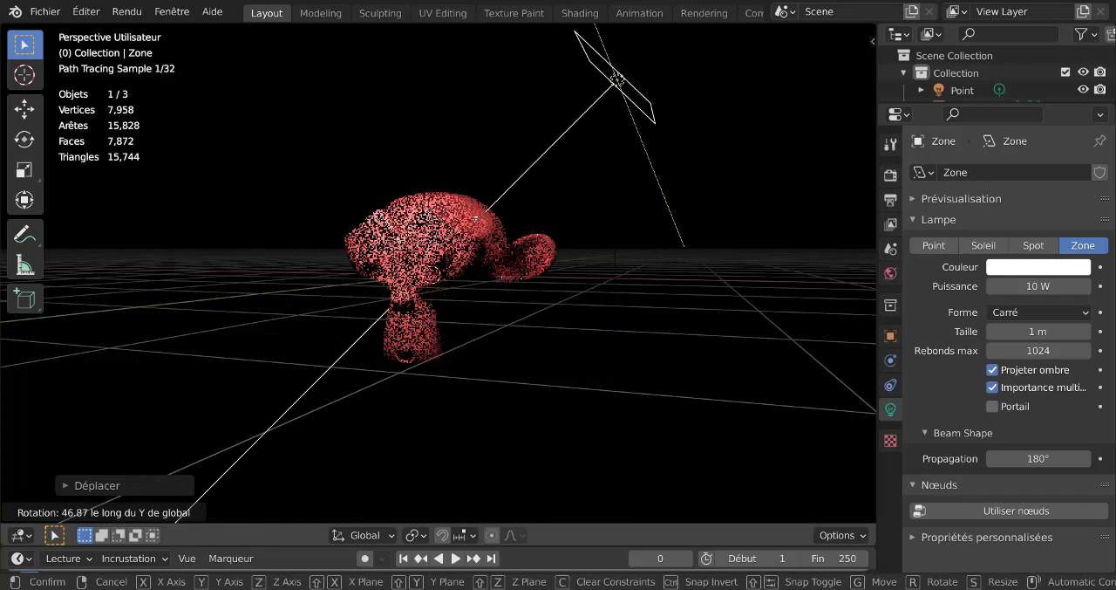
key(Return)
drag(1038, 286, 1108, 286)
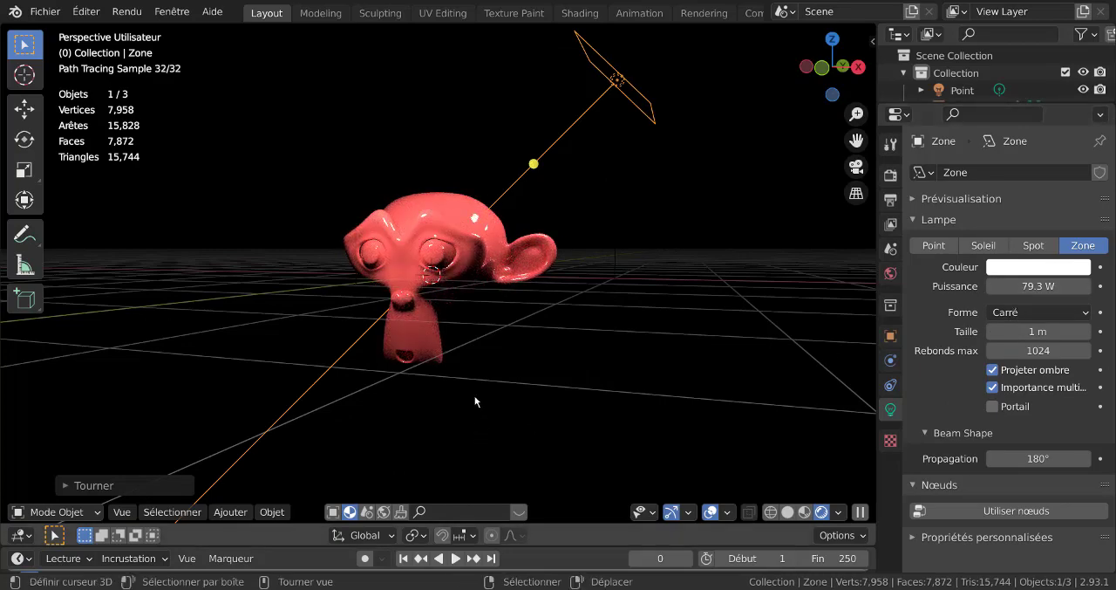
- Create a new world and use forest.exr from the Forest hdr folder as the background colour's environment texture
click(890, 273)
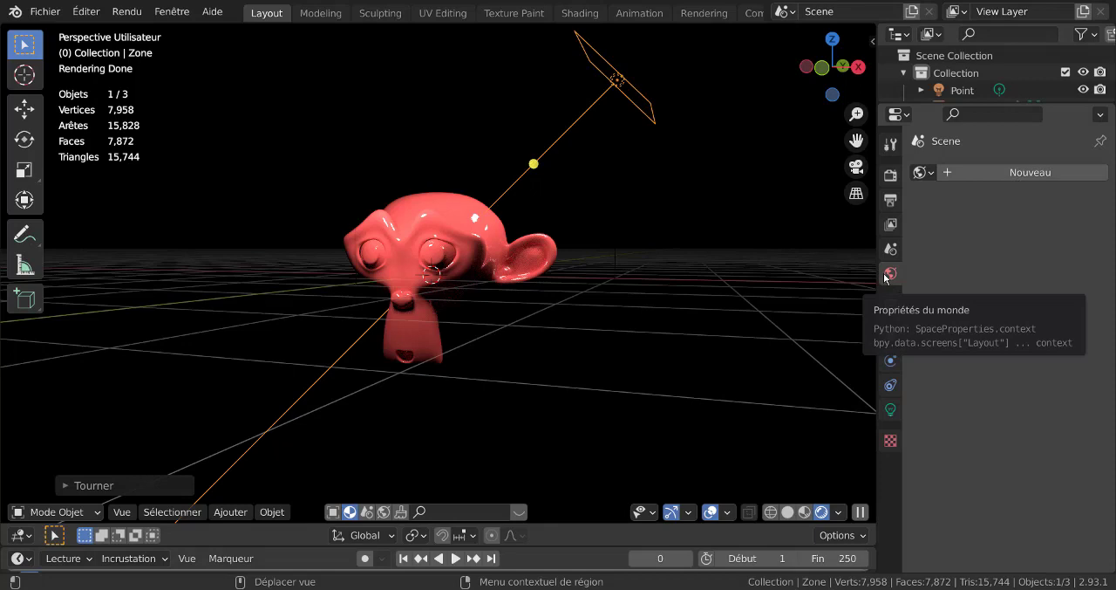
click(1038, 172)
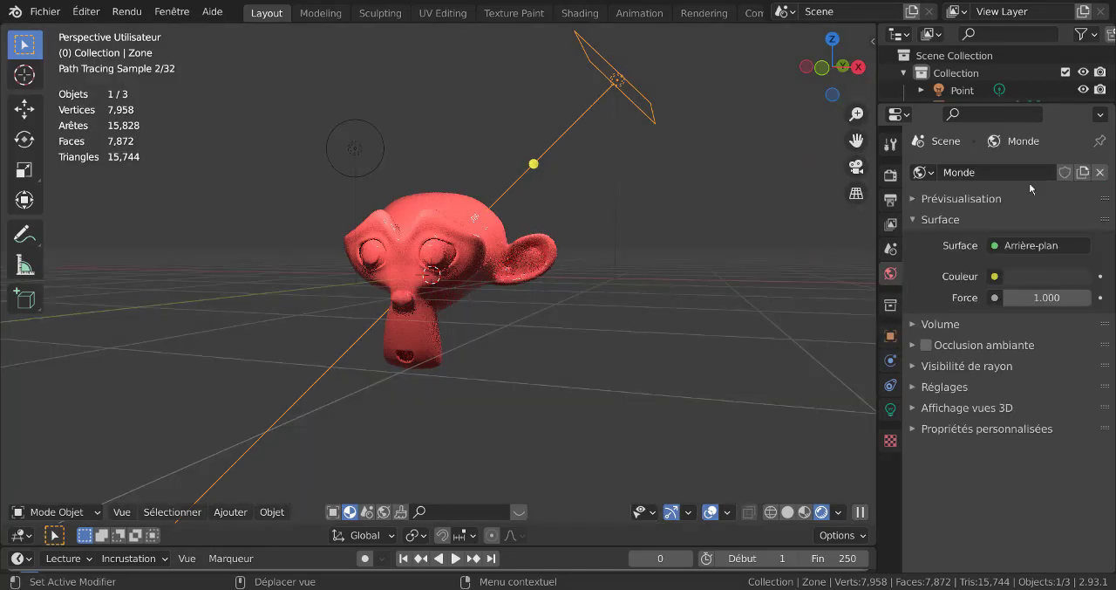
click(995, 276)
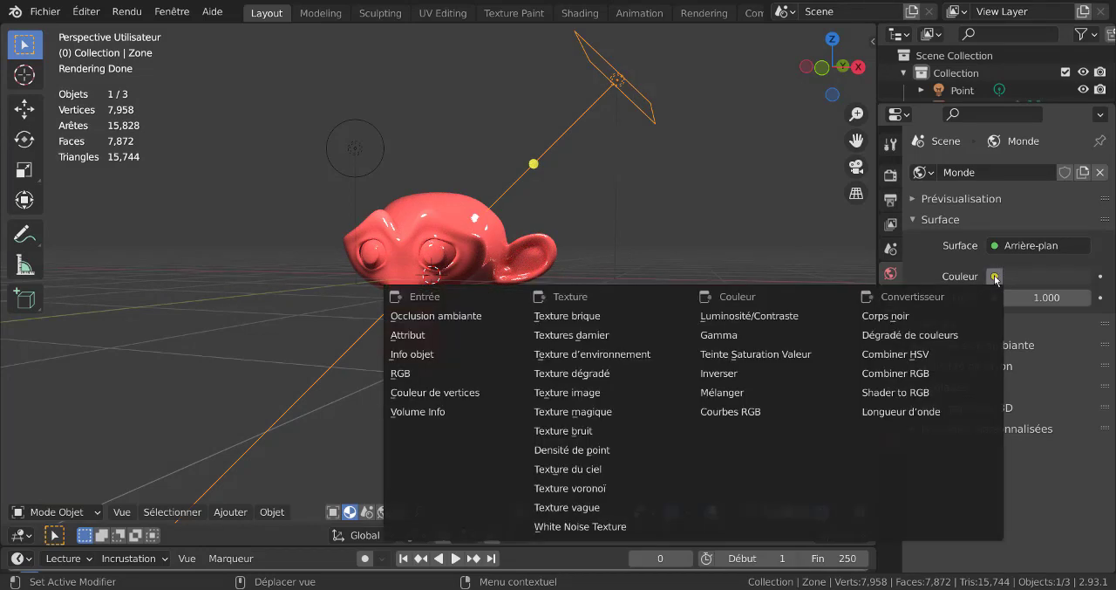
click(600, 354)
click(1071, 298)
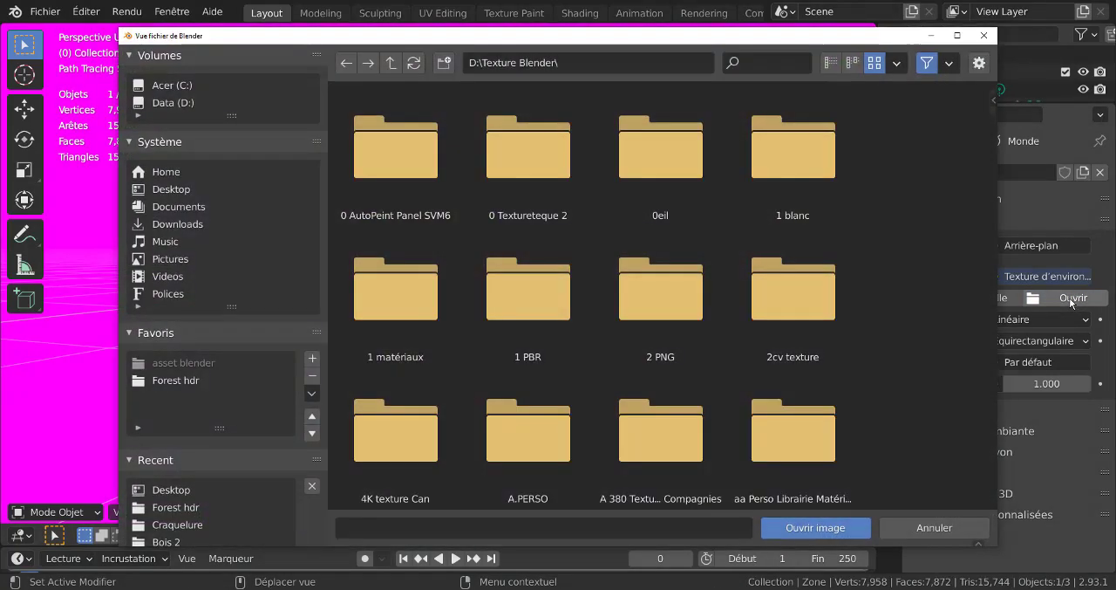
click(178, 379)
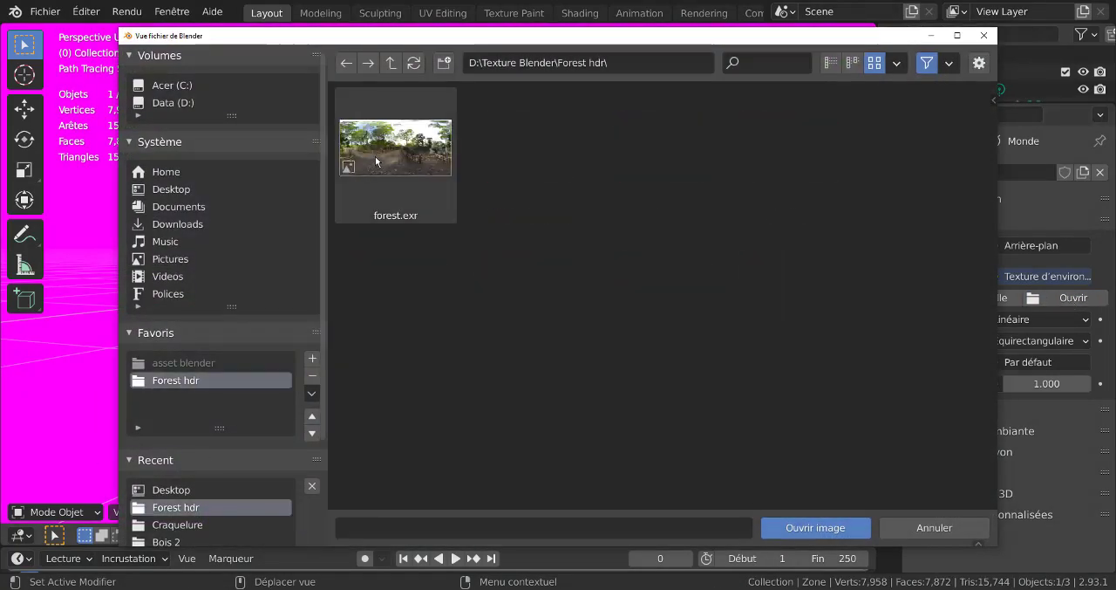
click(375, 156)
click(814, 521)
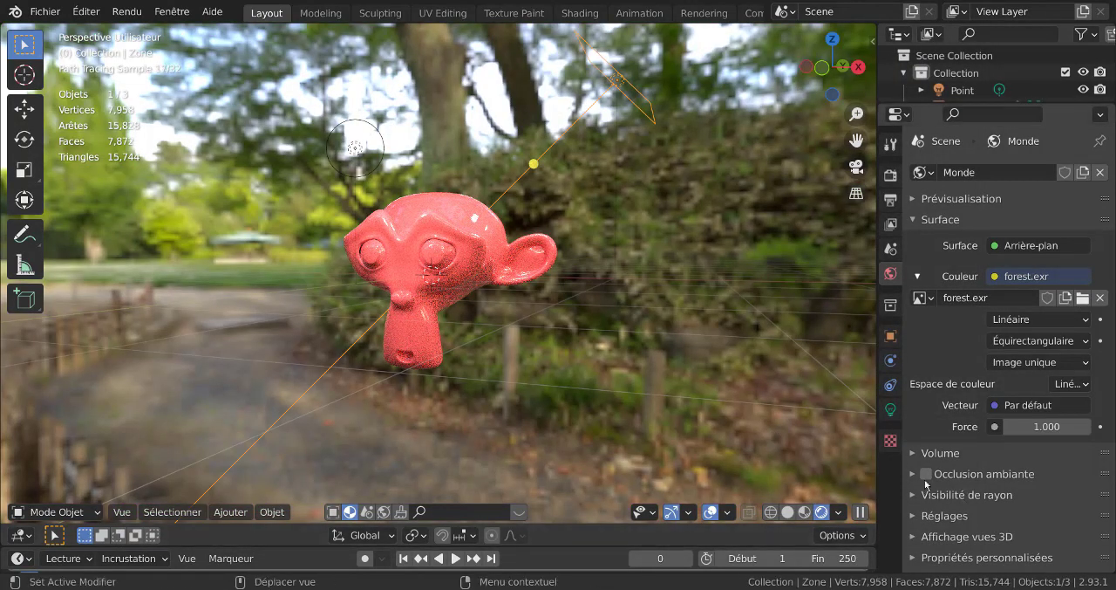
click(919, 515)
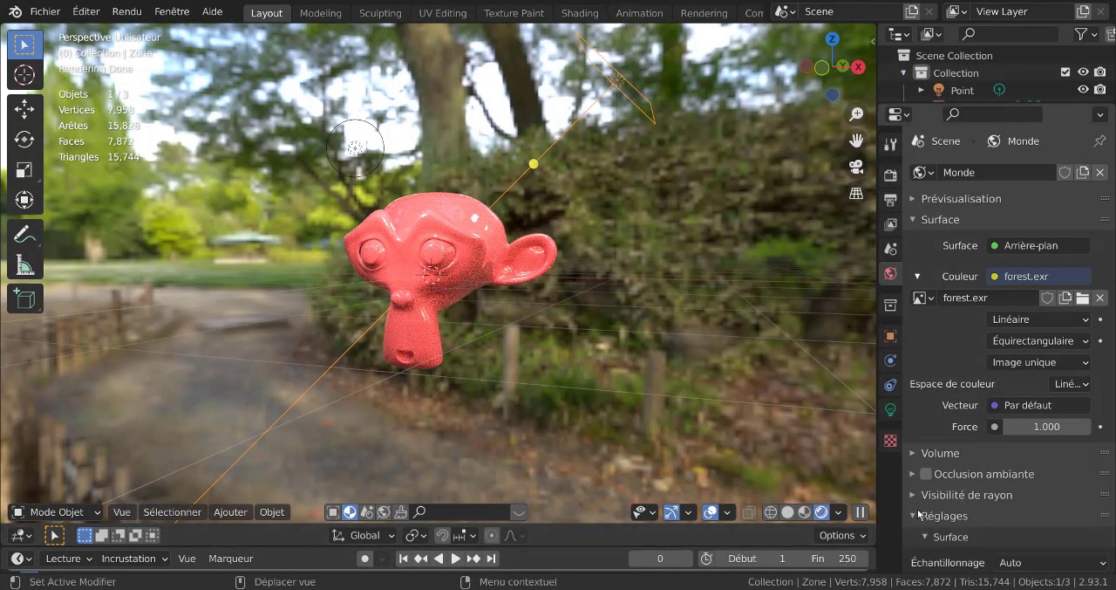
scroll(925, 511, down, 4)
click(920, 425)
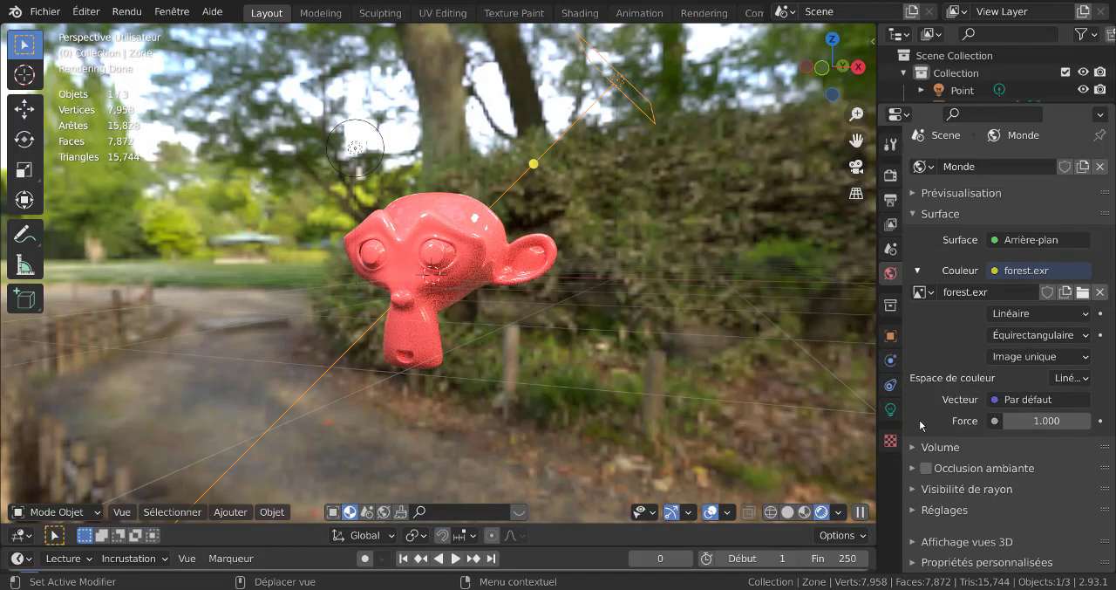
click(927, 474)
click(928, 474)
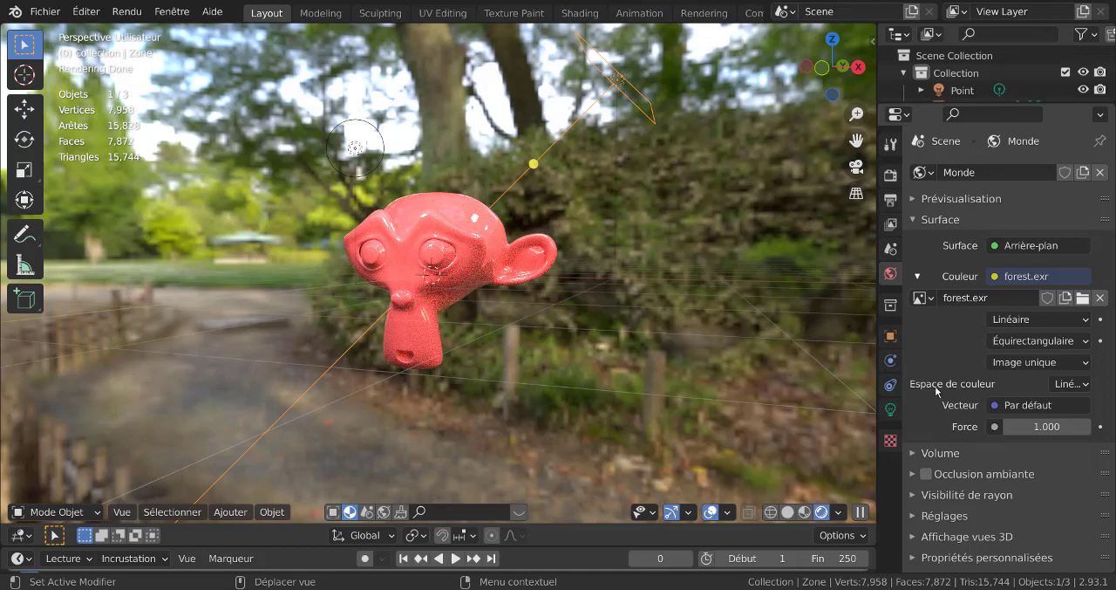
- Lower the world background strength to 0.4
click(1009, 425)
click(1009, 425)
click(1009, 425)
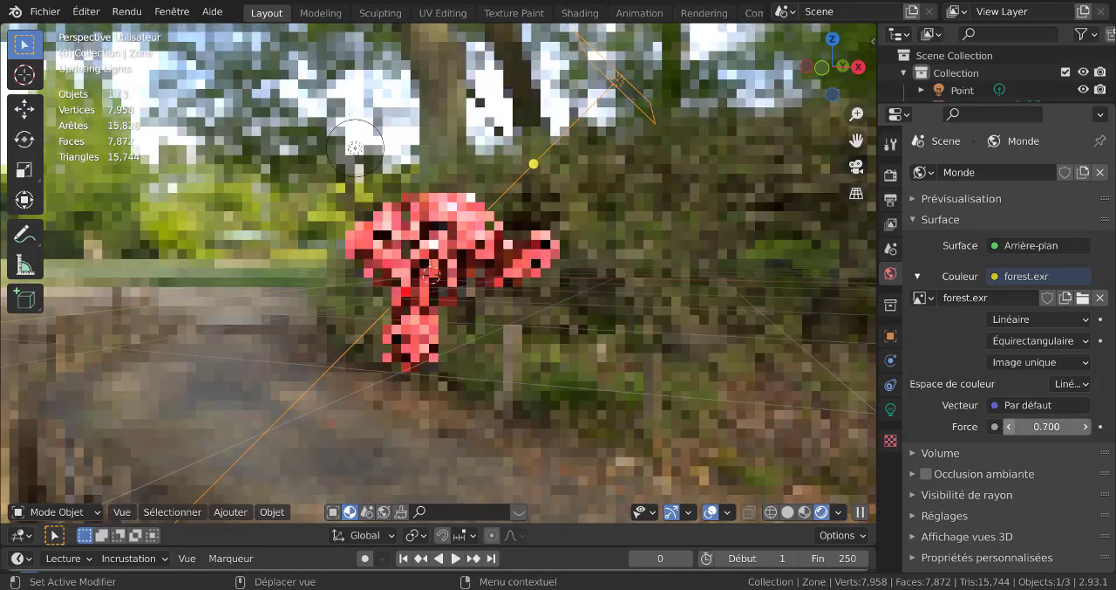
click(1009, 425)
click(1009, 426)
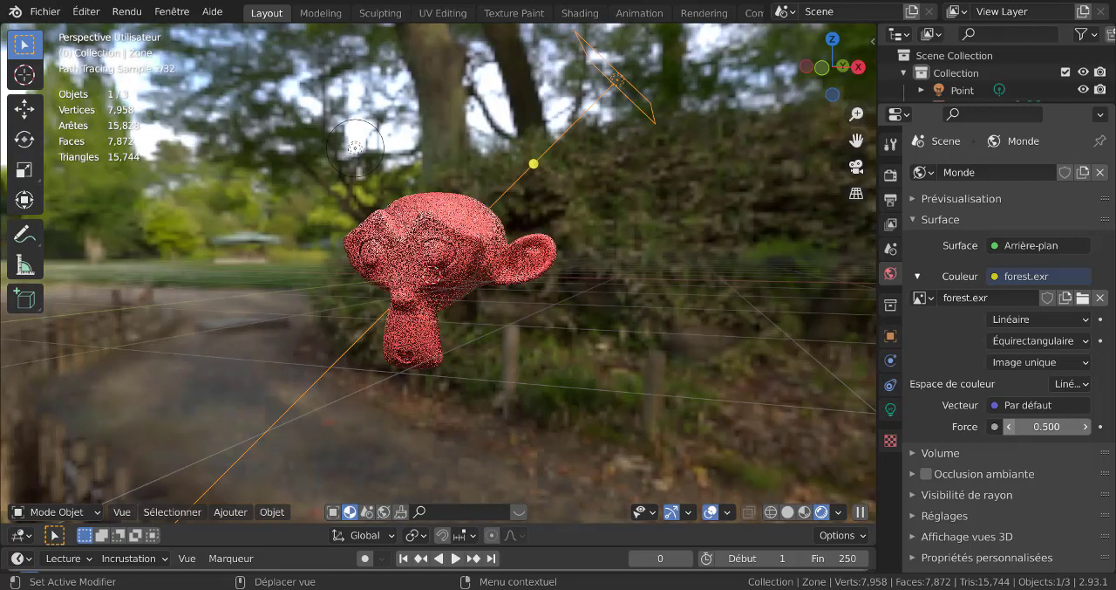
click(1009, 426)
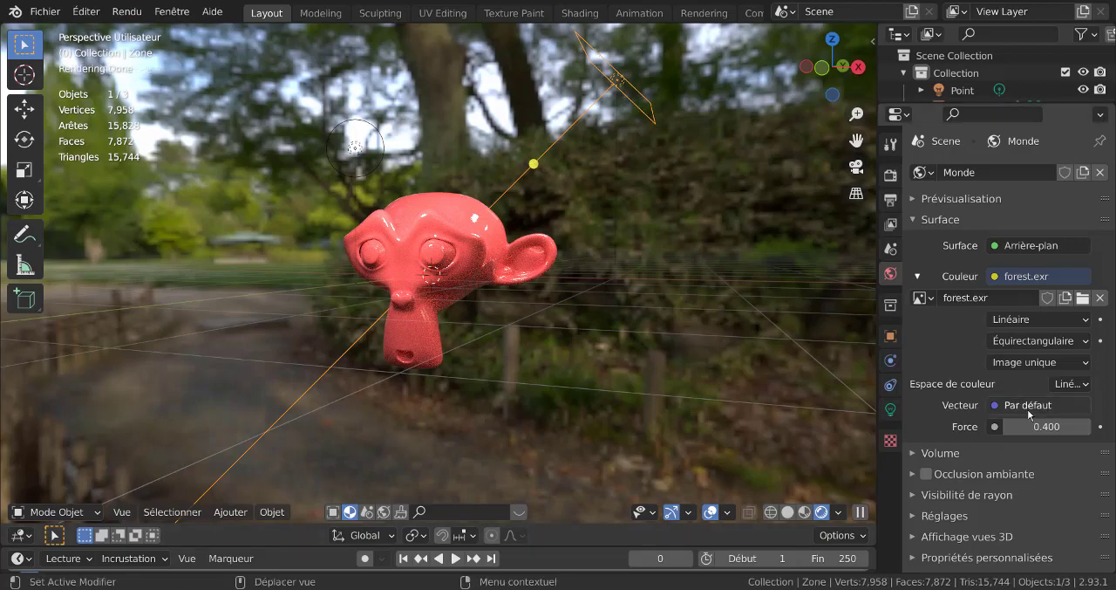
- Raise the world background strength to 4.1 as a brightness test, and reset it to 1
drag(1046, 427, 1080, 426)
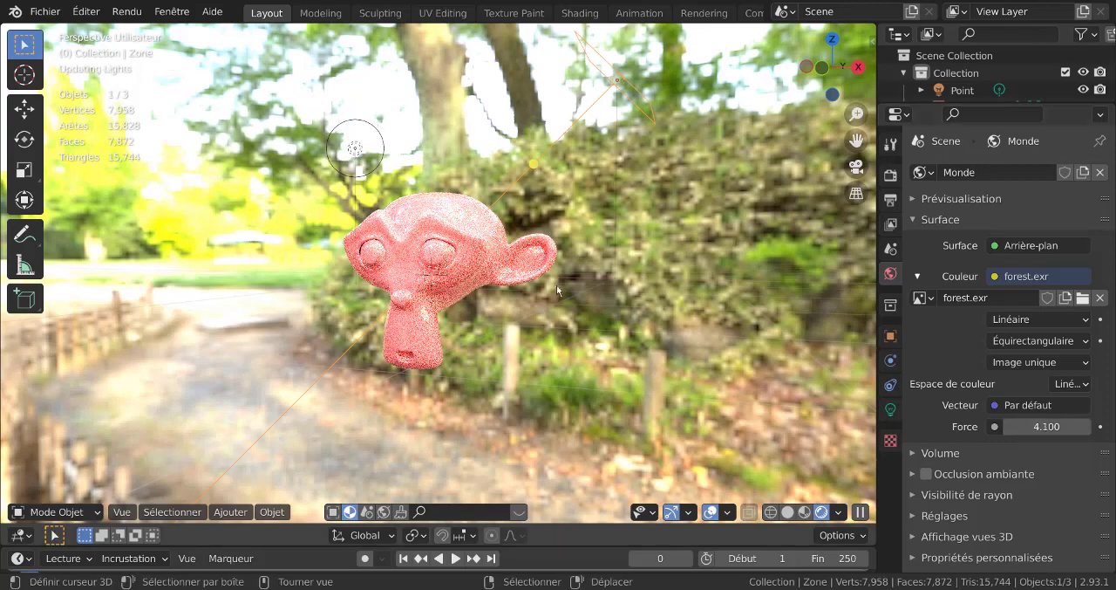
click(1034, 426)
text(1)
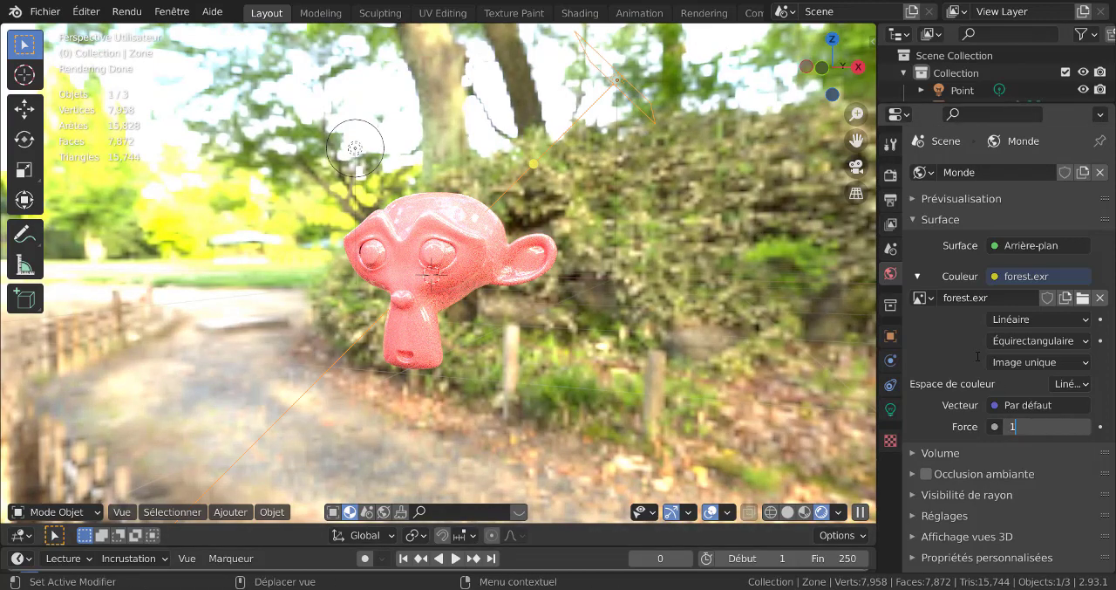
key(Return)
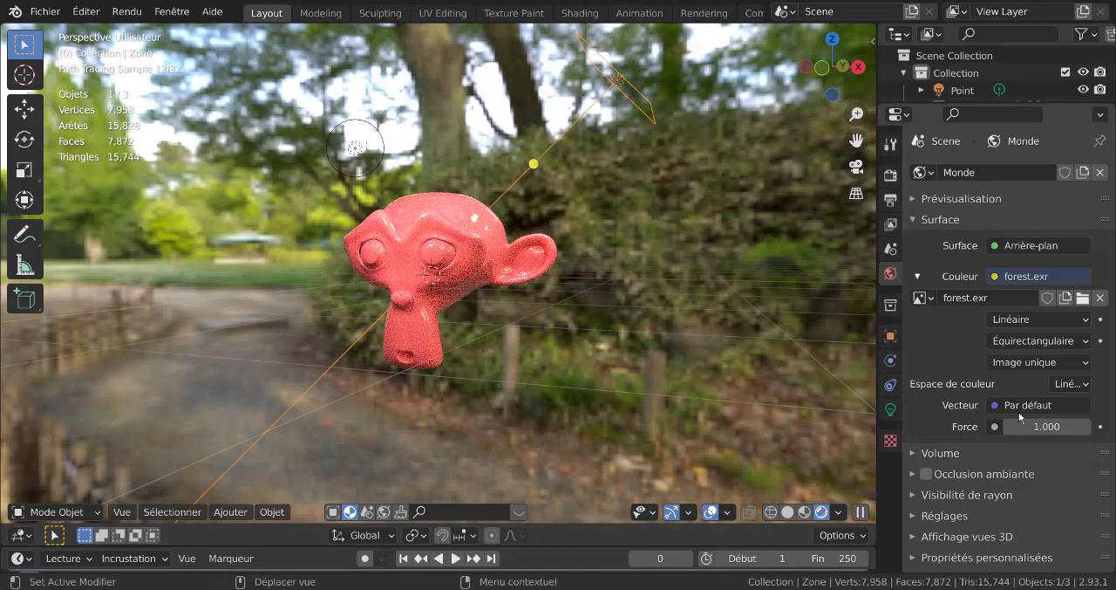
- Set the world background strength to 0.6
click(1009, 426)
click(1009, 427)
click(1009, 426)
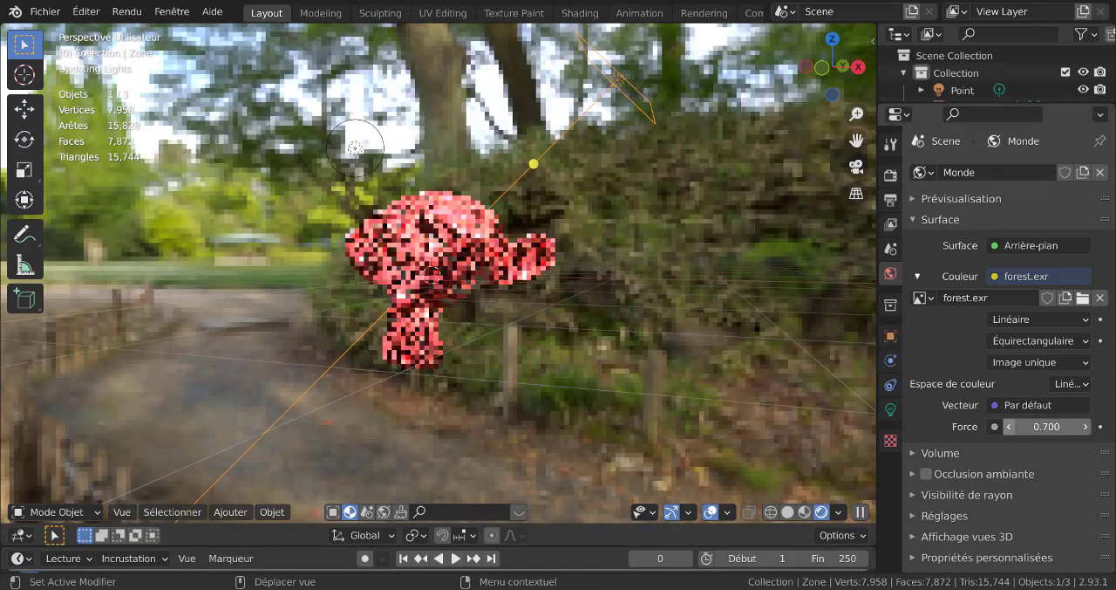
click(1009, 427)
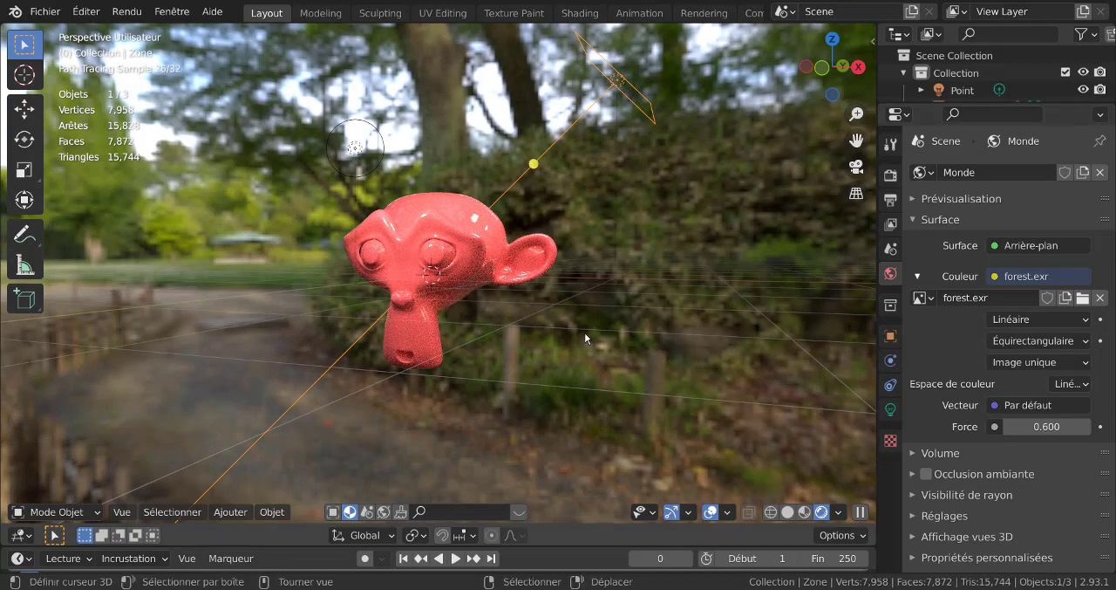
scroll(586, 296, up, 2)
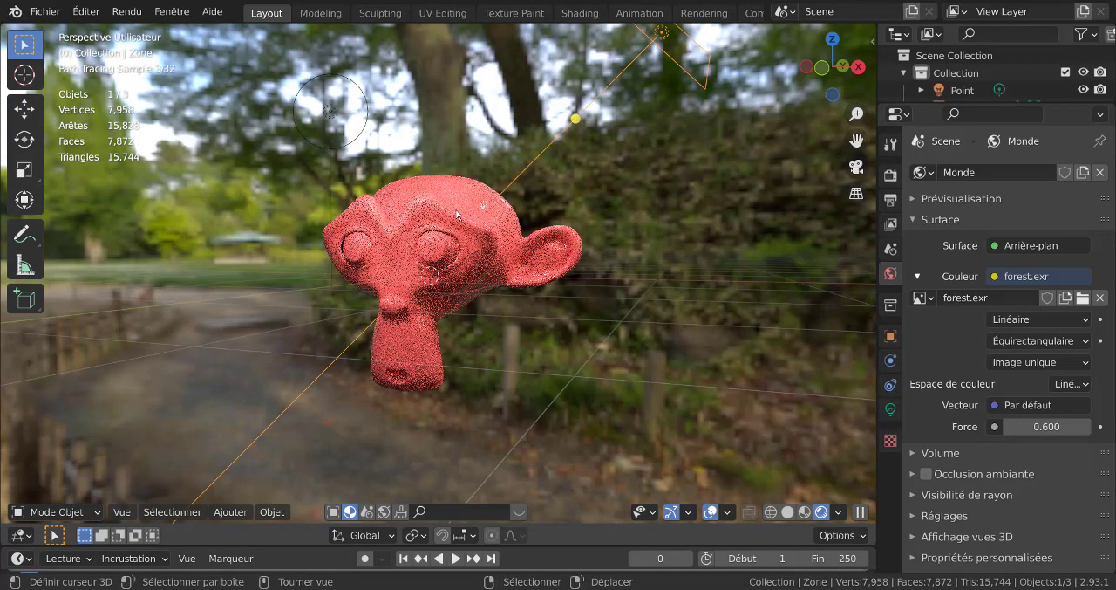
scroll(733, 332, down, 2)
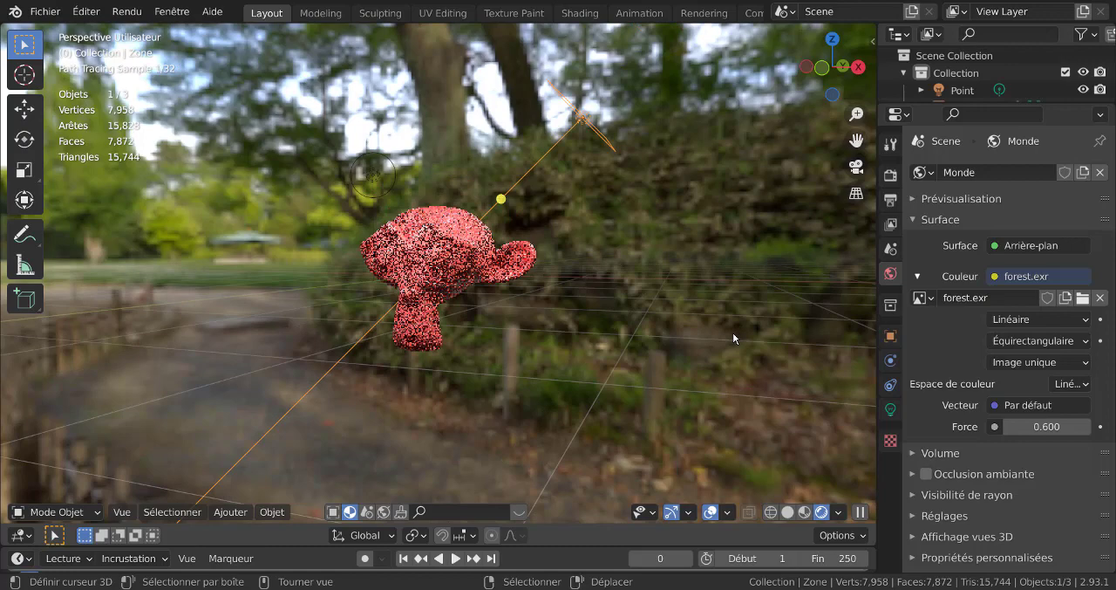
- In the render sampling settings, enable 3D viewport denoising with the Automatic denoiser
click(890, 176)
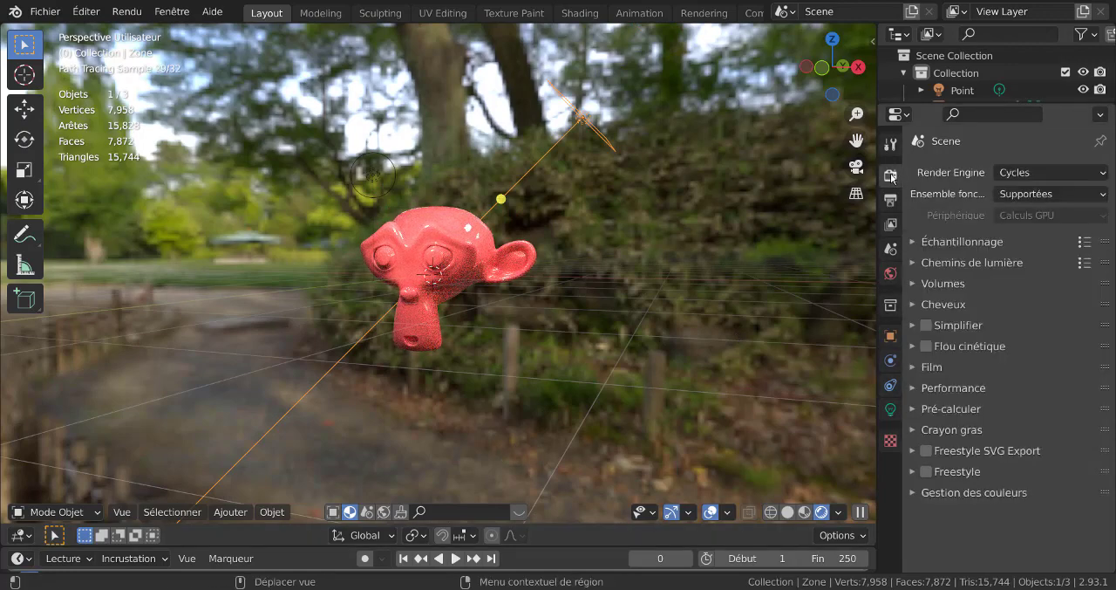
click(914, 240)
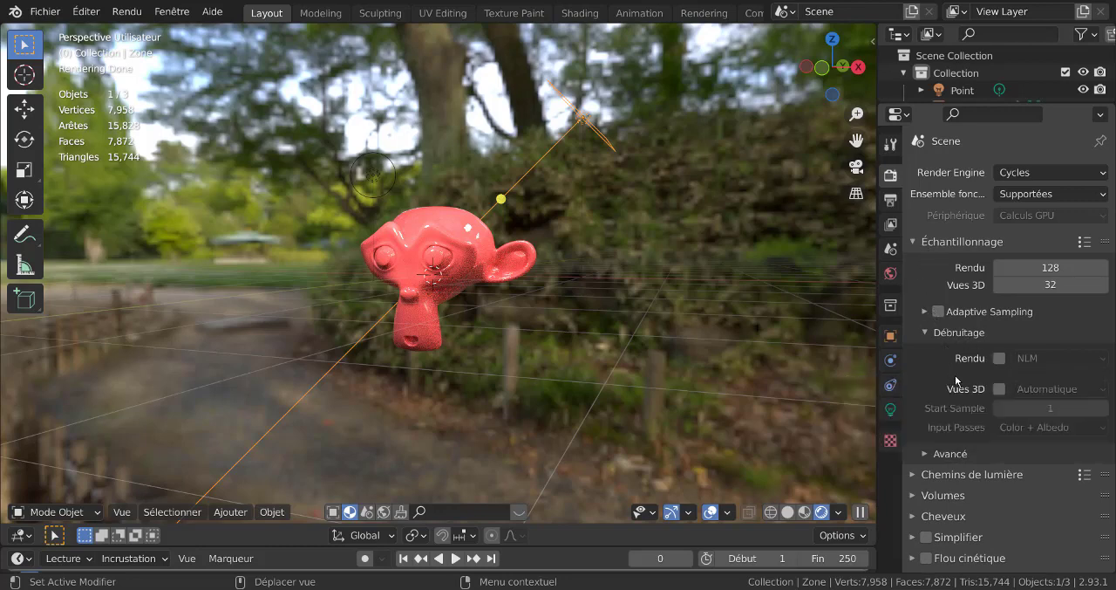
click(999, 388)
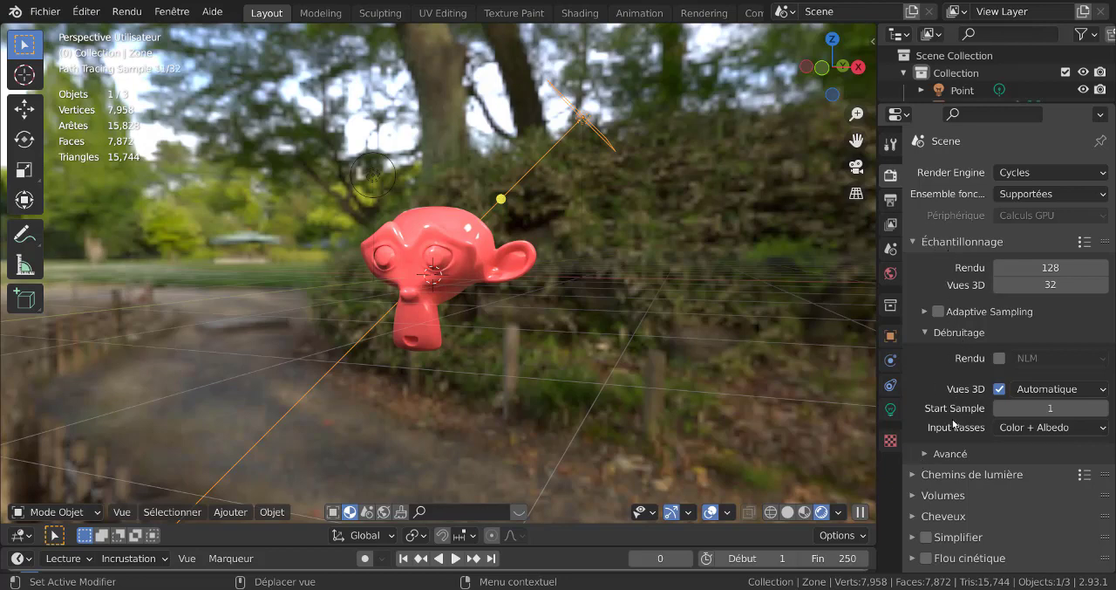
scroll(958, 451, down, 4)
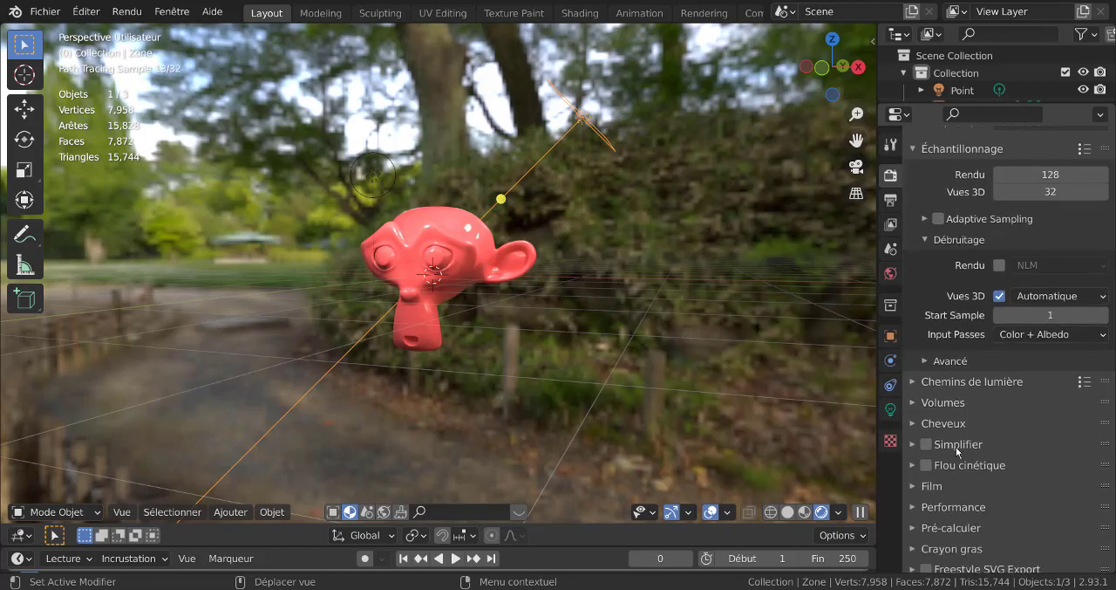
scroll(957, 451, up, 1)
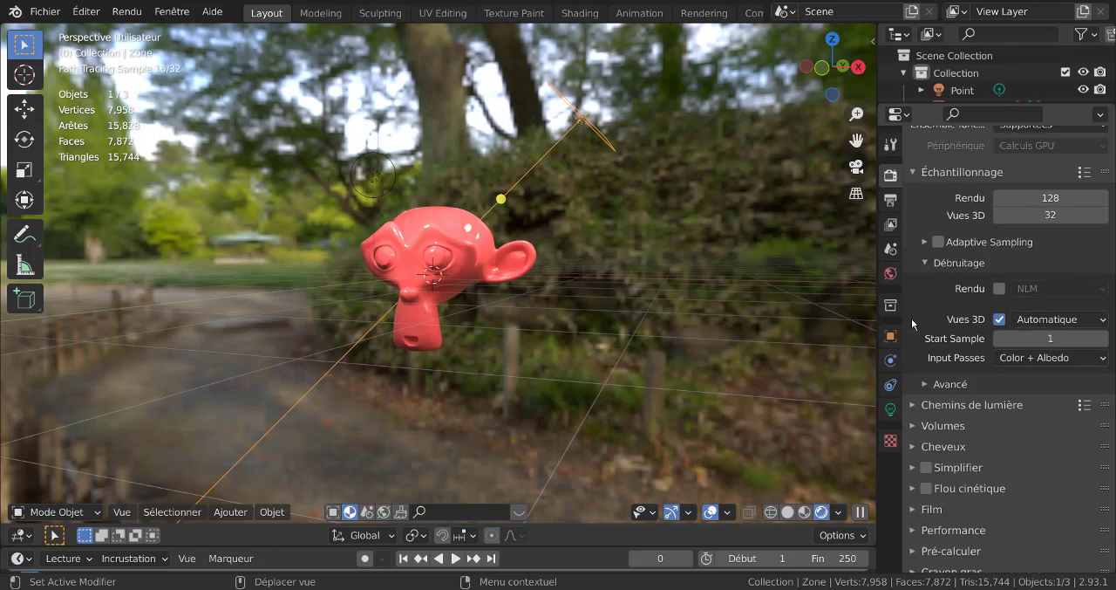
- In the world's ray visibility settings, disable Camera visibility for the forest HDR background
click(891, 273)
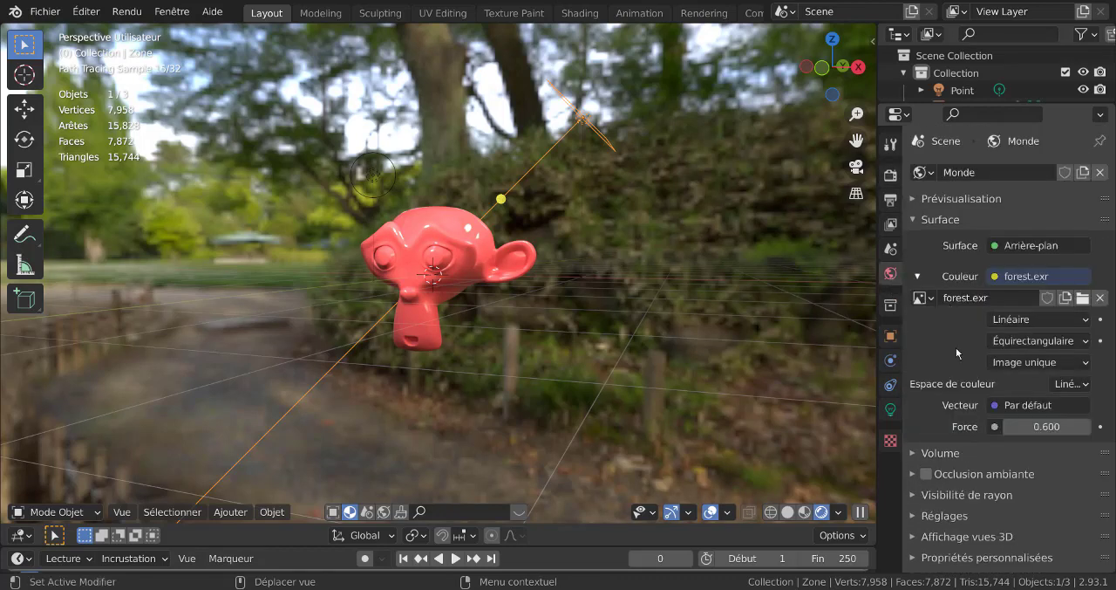
click(931, 516)
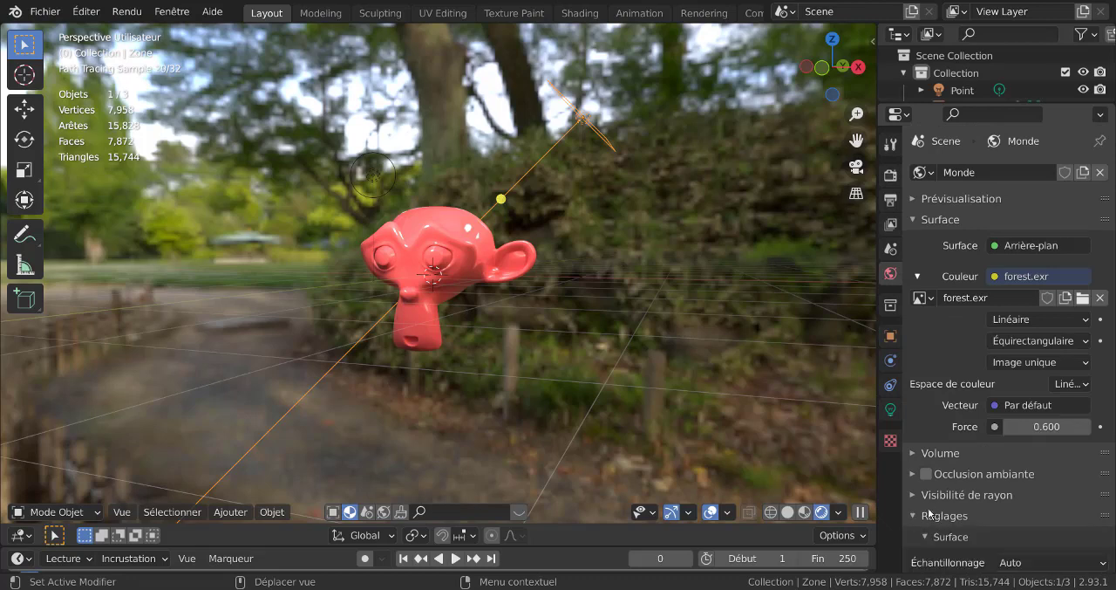
click(916, 495)
scroll(1012, 451, down, 3)
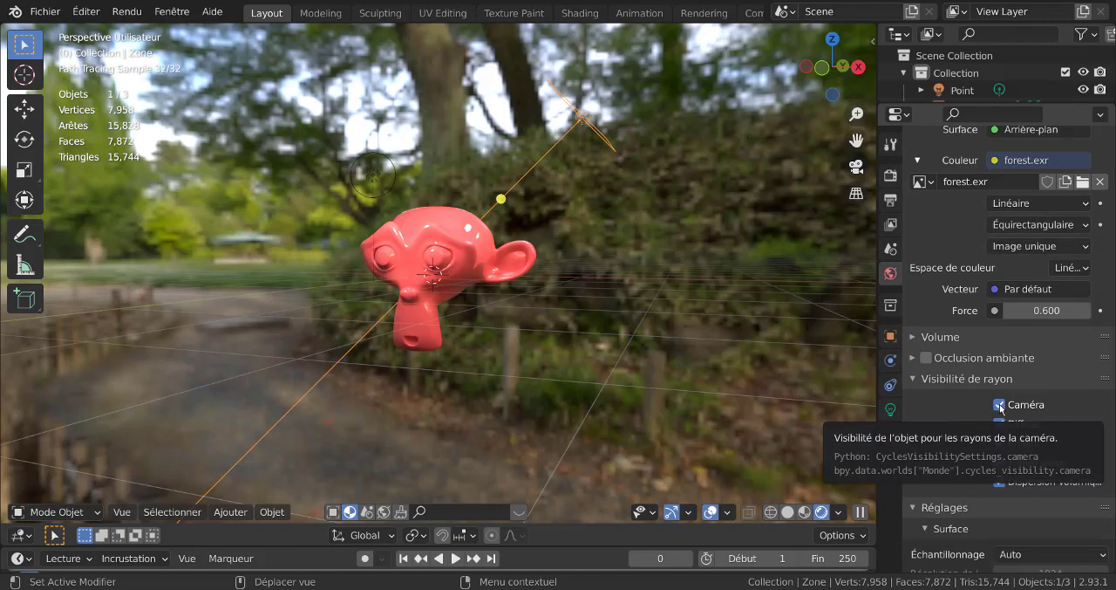
click(999, 405)
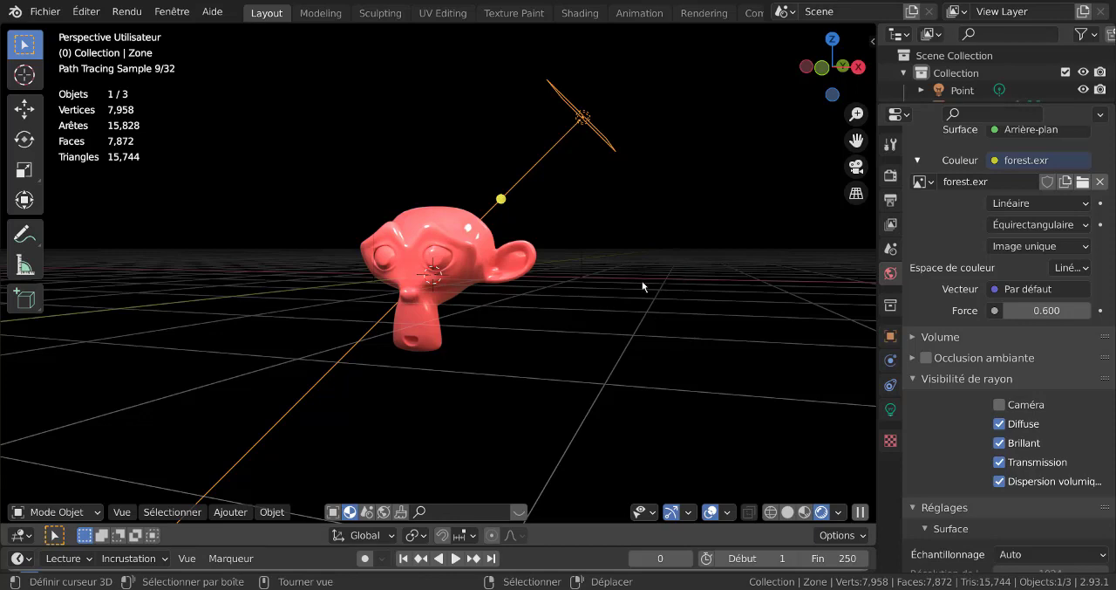
- Add a camera aligned to a closer view of the monkey head, and set its focal length to 38 mm
scroll(656, 285, up, 2)
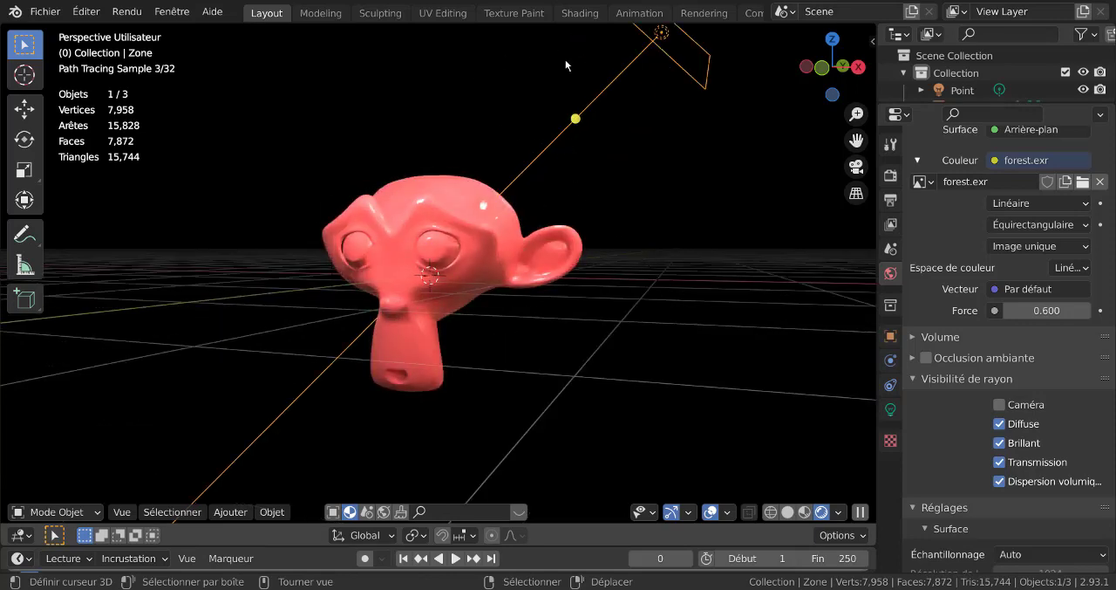
scroll(961, 218, up, 5)
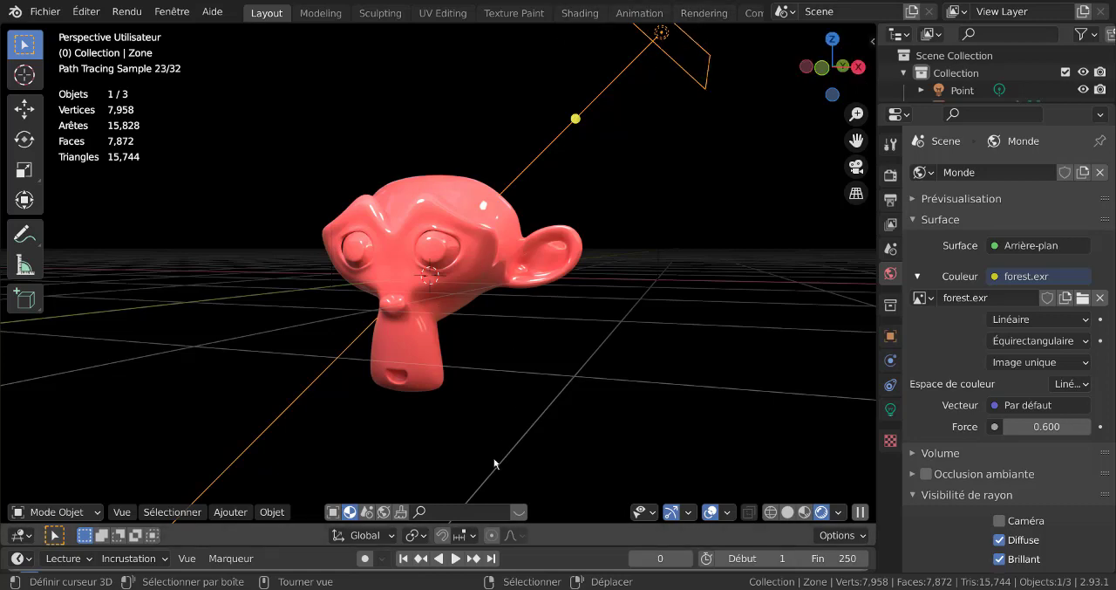
click(232, 513)
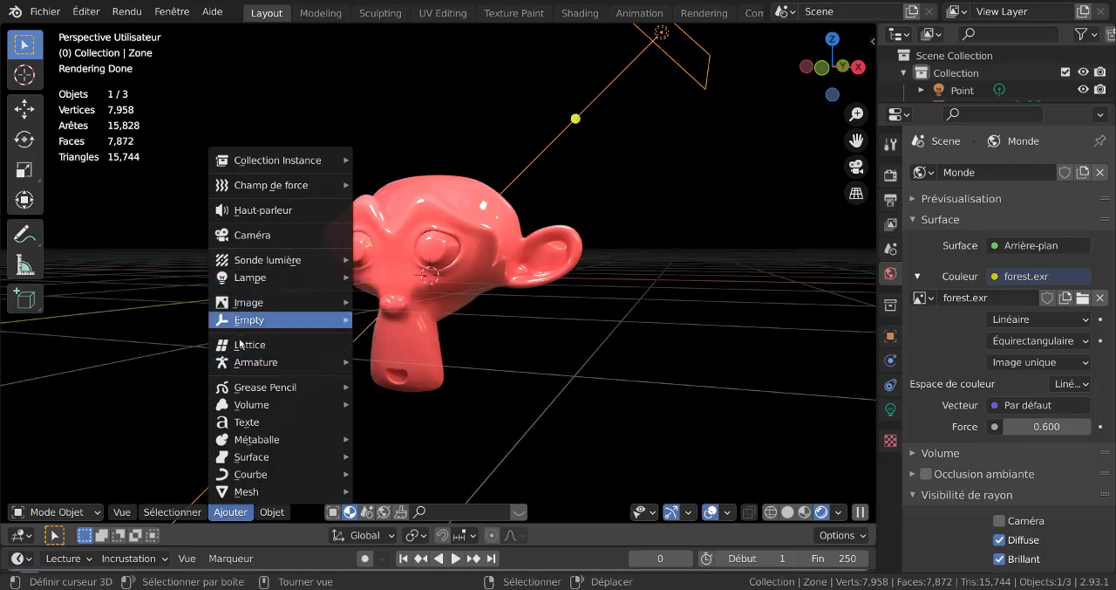
click(244, 234)
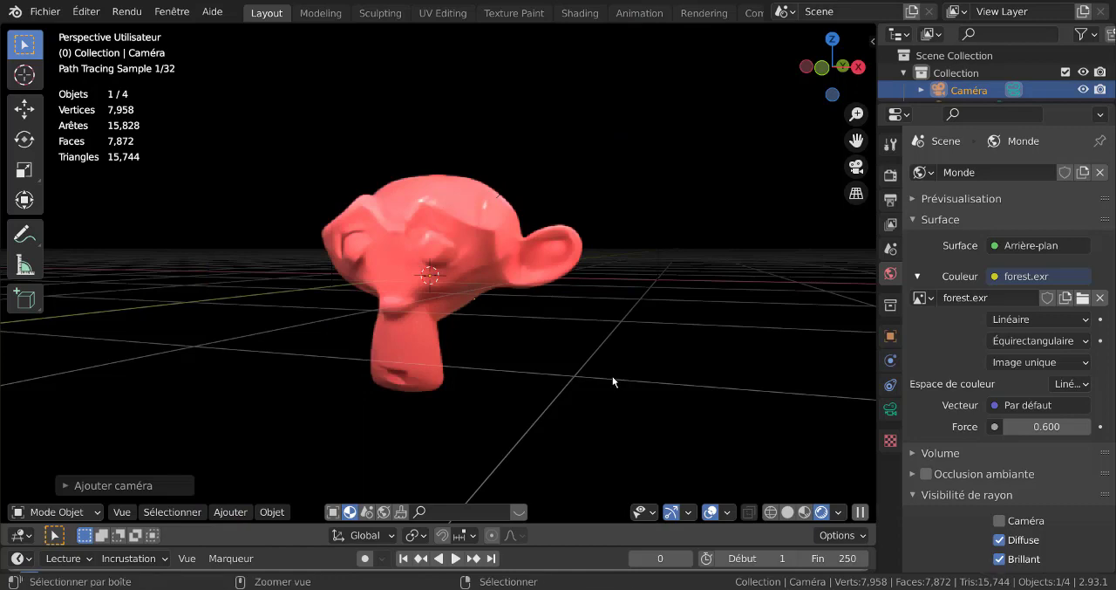
key(ctrl+alt+KP_0)
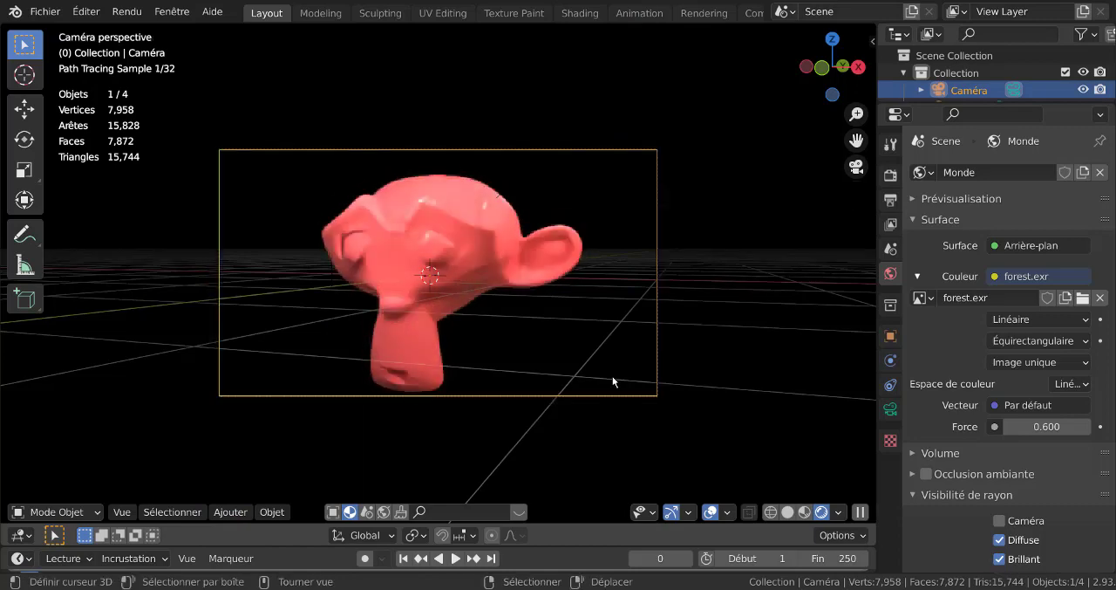
click(658, 352)
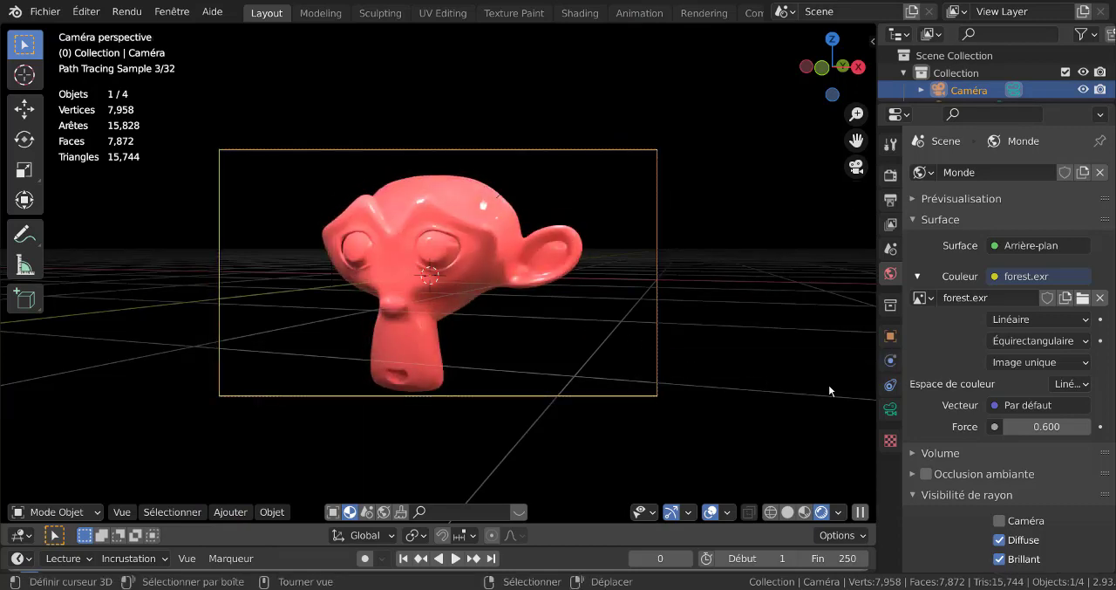
click(890, 409)
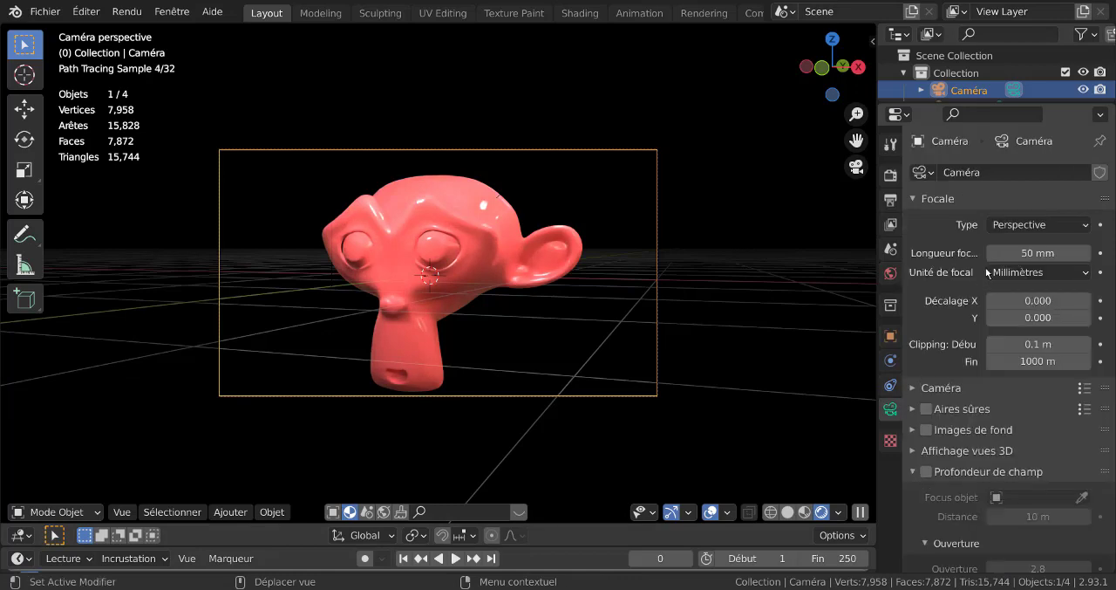
mouse_move(1038, 252)
mouse_down()
mouse_move(1073, 253)
mouse_move(1016, 252)
mouse_up()
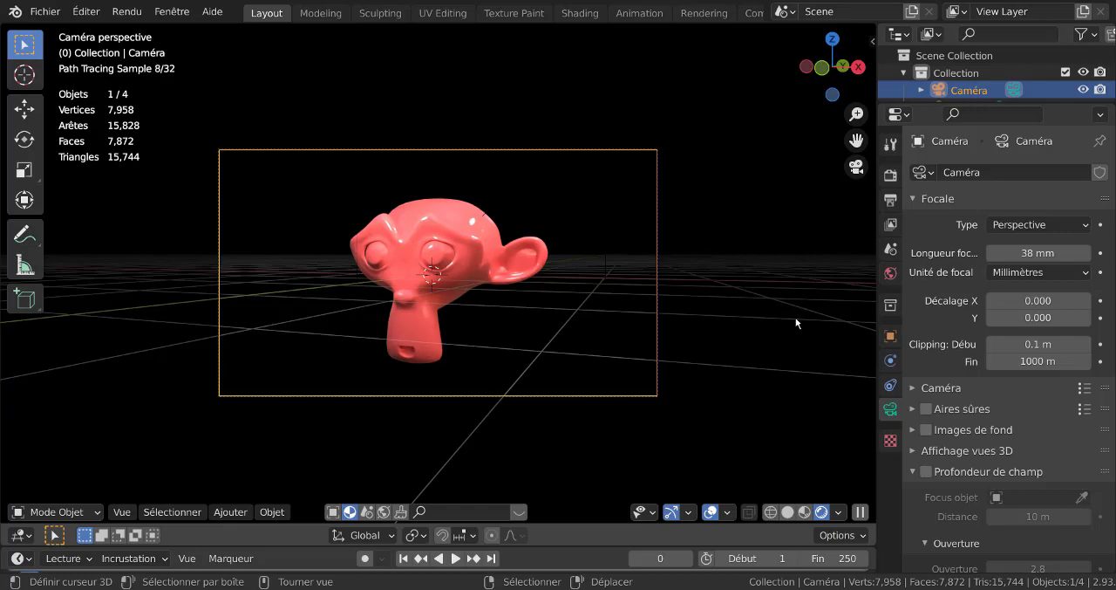
- Render the monkey head image through the camera, view the whole result and close the render window
key(F12)
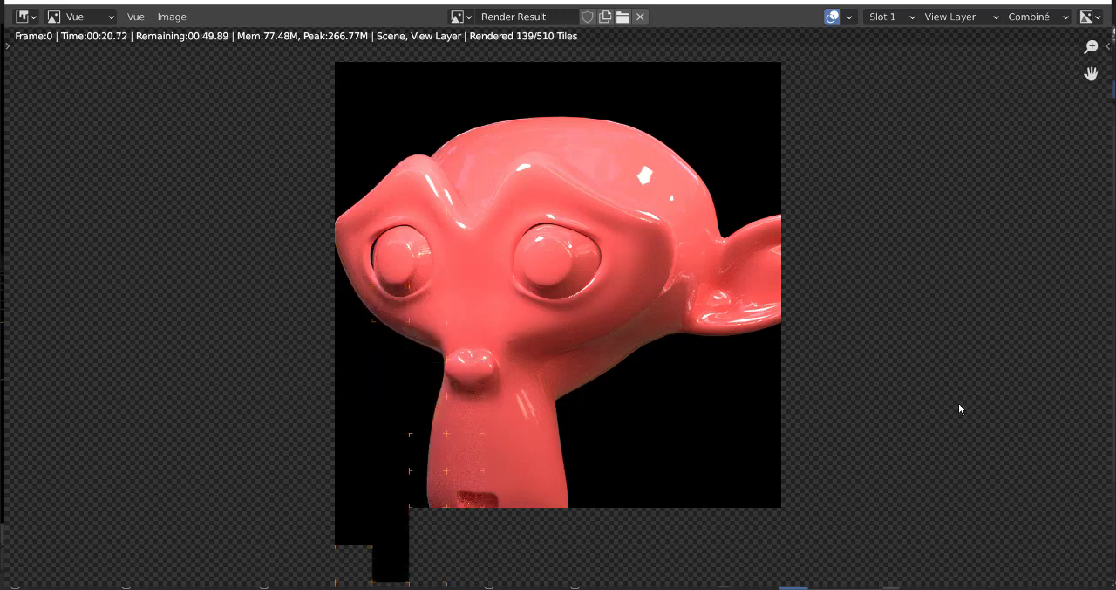
scroll(1025, 412, down, 1)
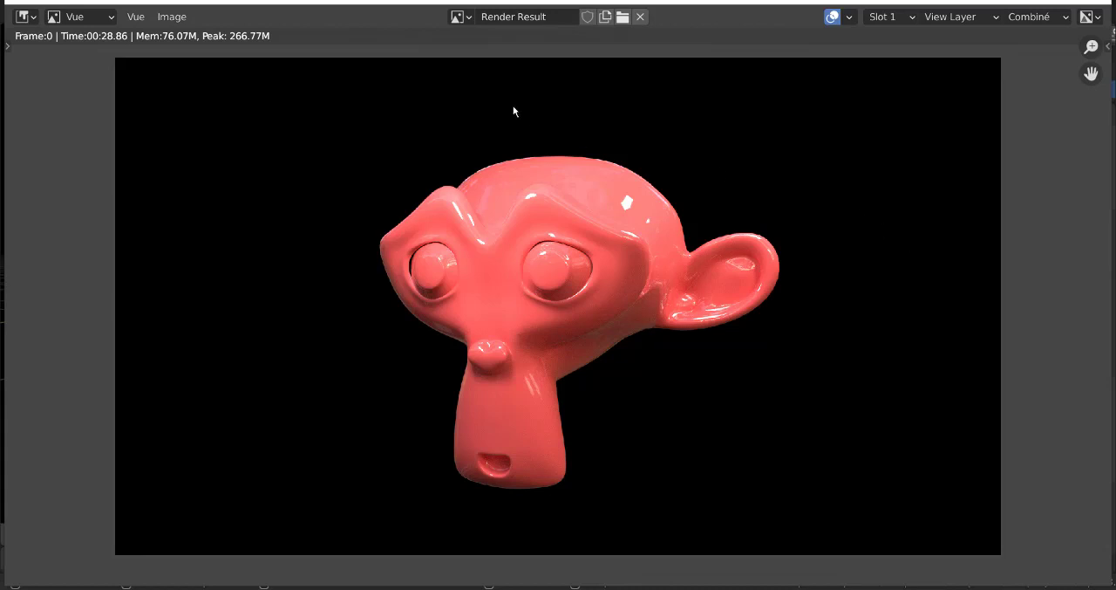
click(1095, 4)
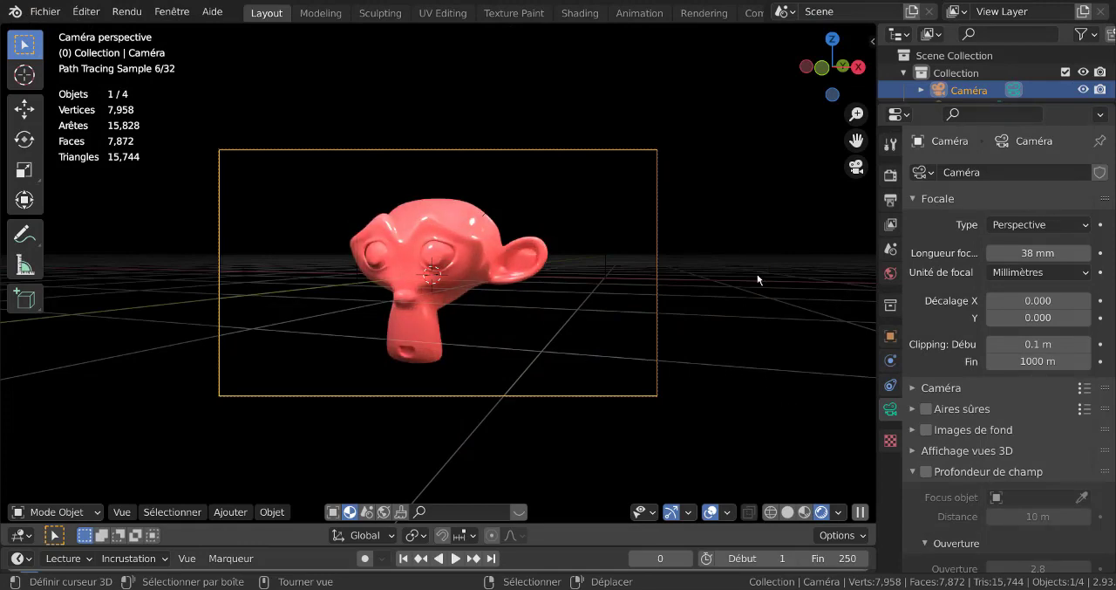
- Switch to the Compositing workspace and enable the use of nodes for the scene
scroll(723, 15, down, 3)
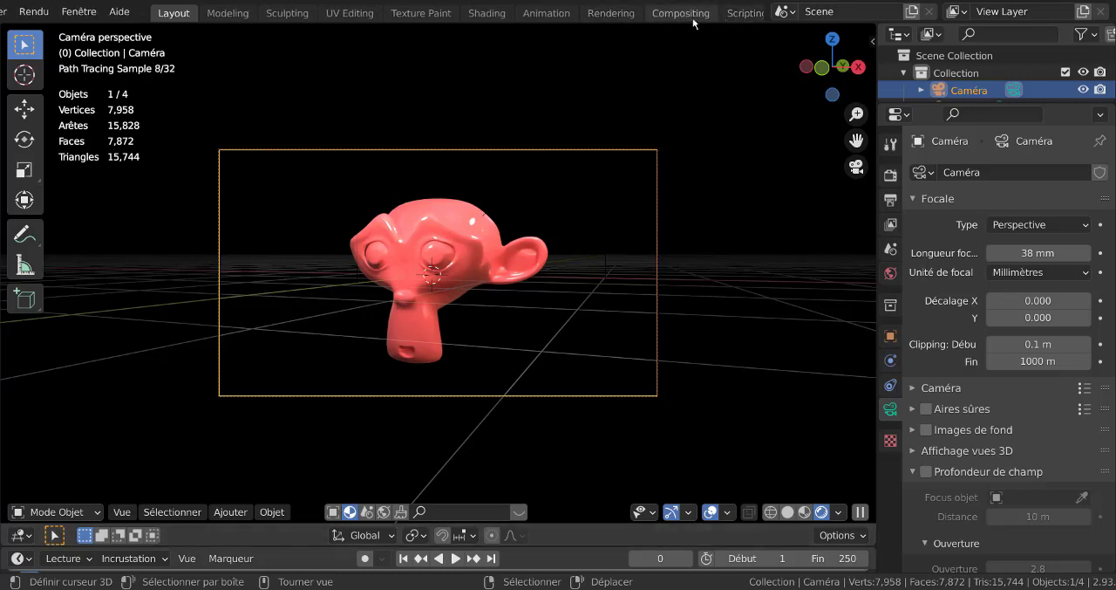
click(693, 16)
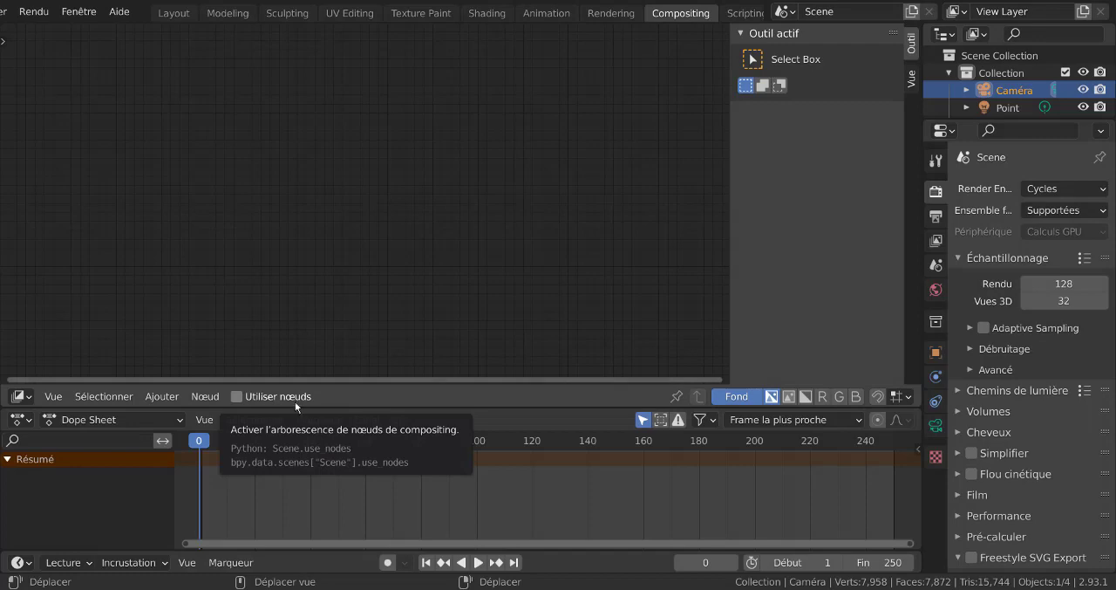
click(237, 396)
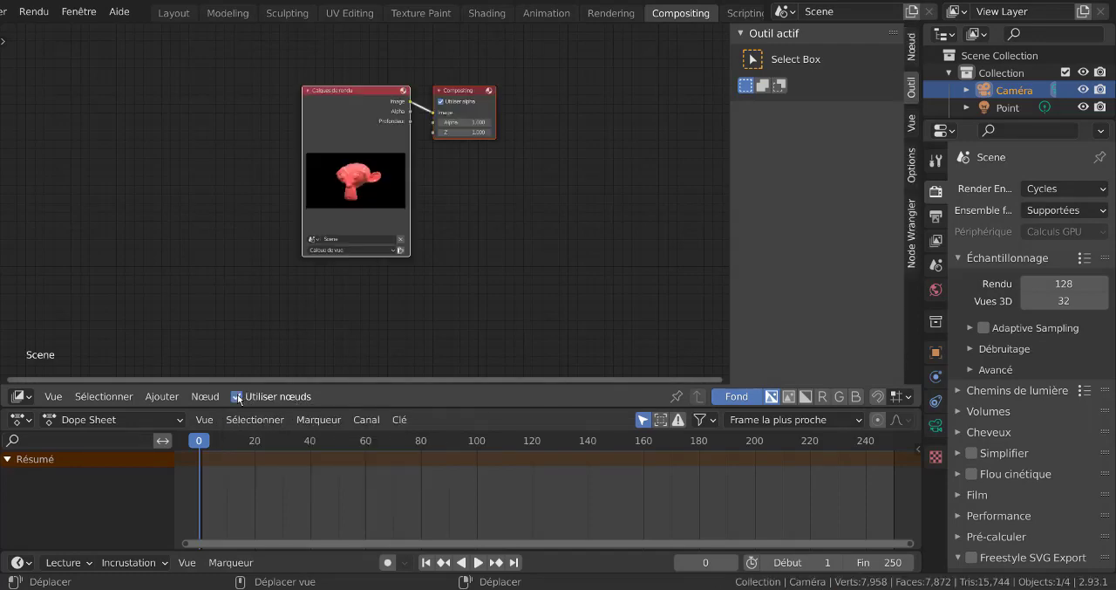
drag(301, 139, 277, 149)
scroll(362, 201, up, 4)
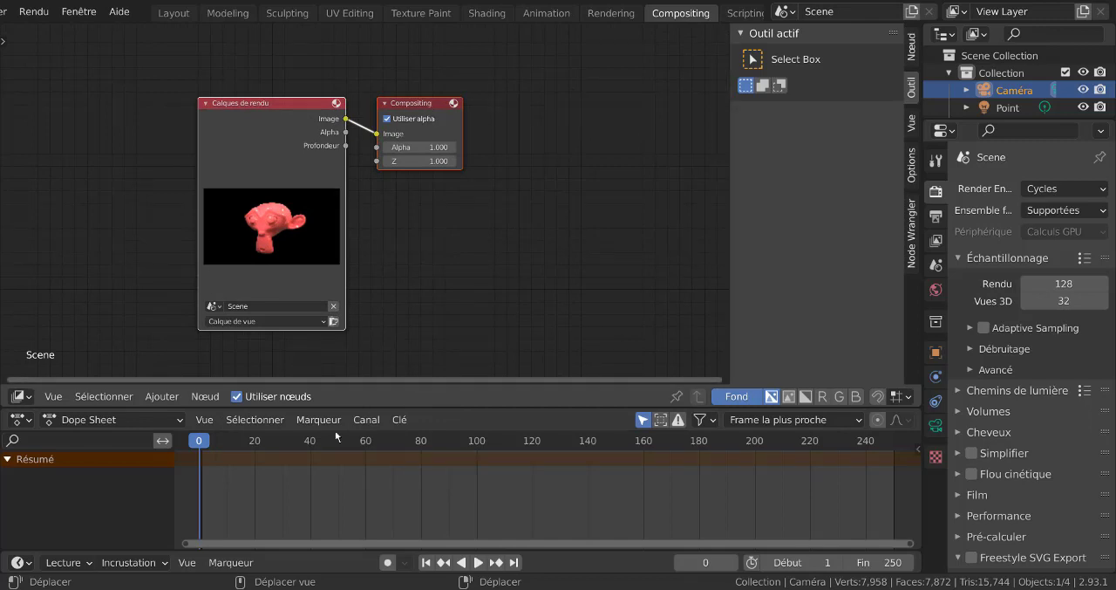
- Add a Visualisateur (Viewer) output node below the Compositing node
click(164, 397)
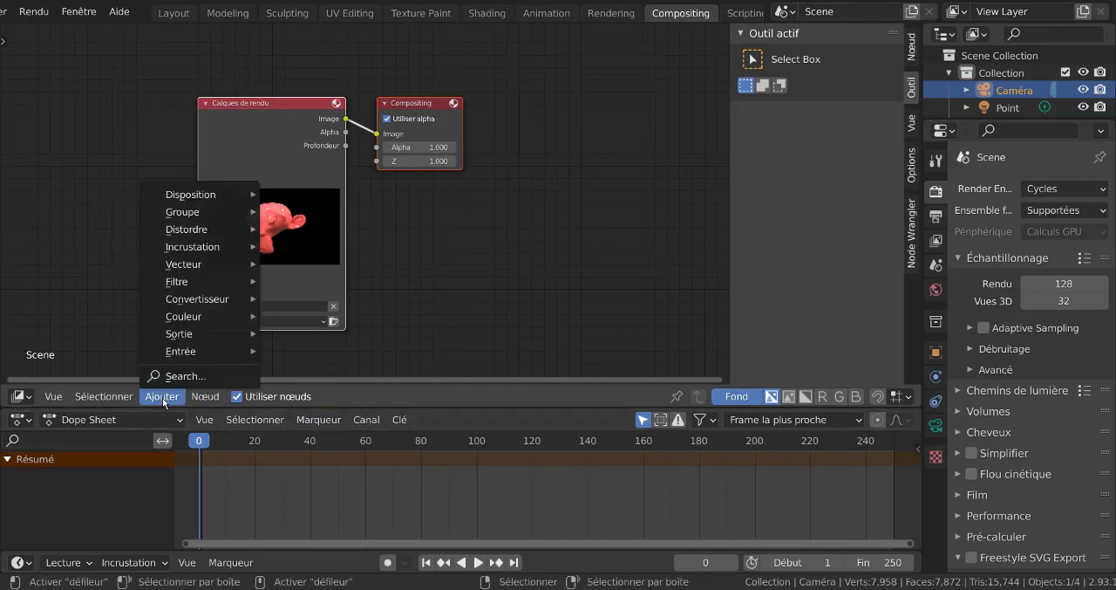
mouse_move(174, 350)
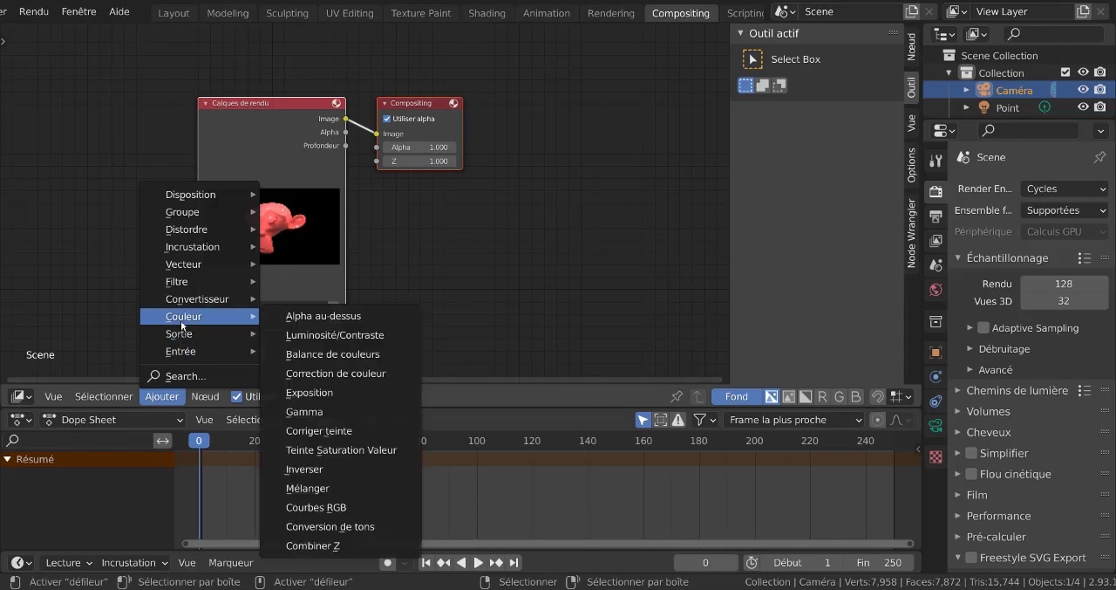
mouse_move(182, 300)
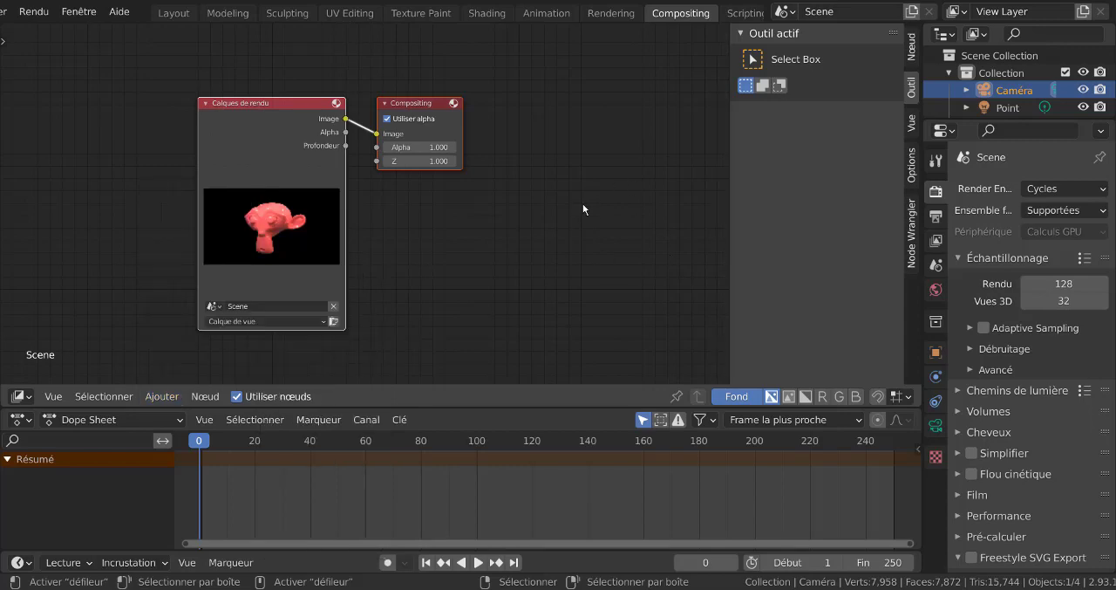
key(F3)
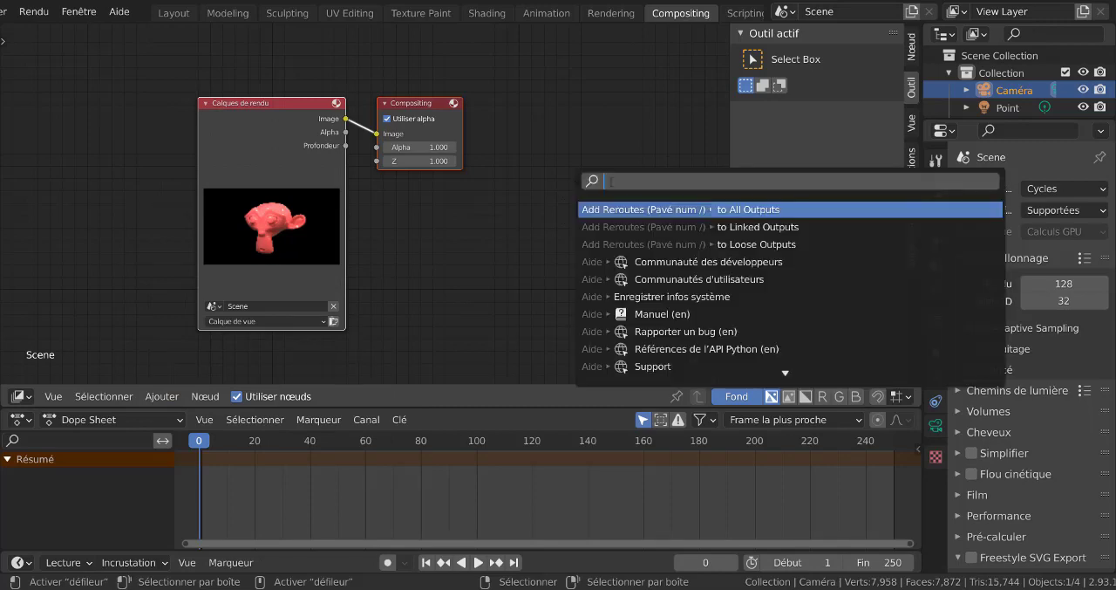
text(vi)
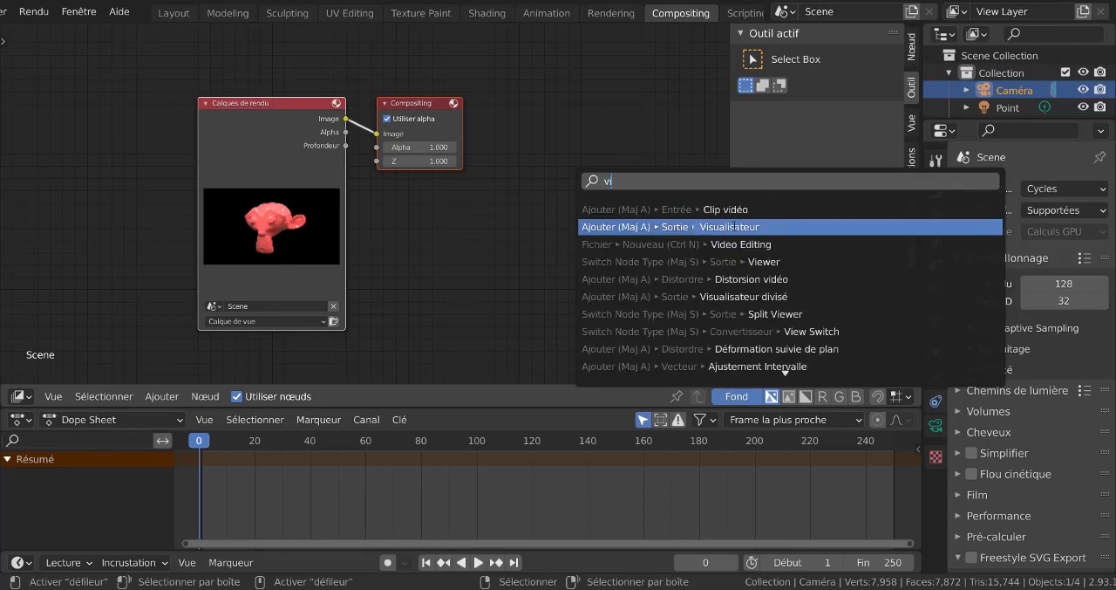
click(735, 227)
click(482, 206)
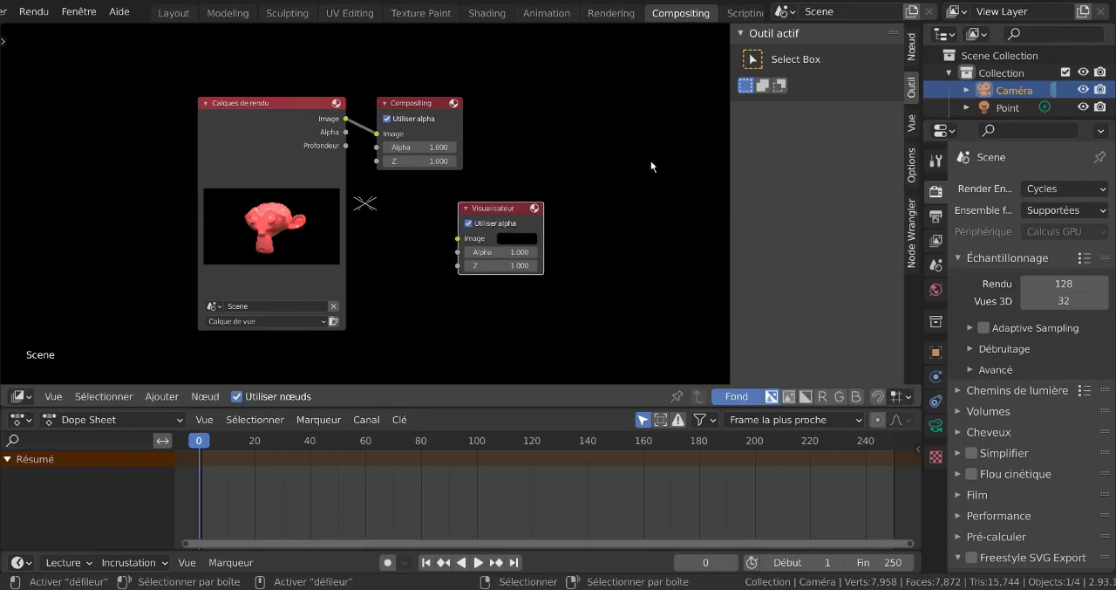
- Connect the render layer's Image output to the Visualisateur's Image input, and move that node further away from the Compositing node
scroll(403, 261, up, 1)
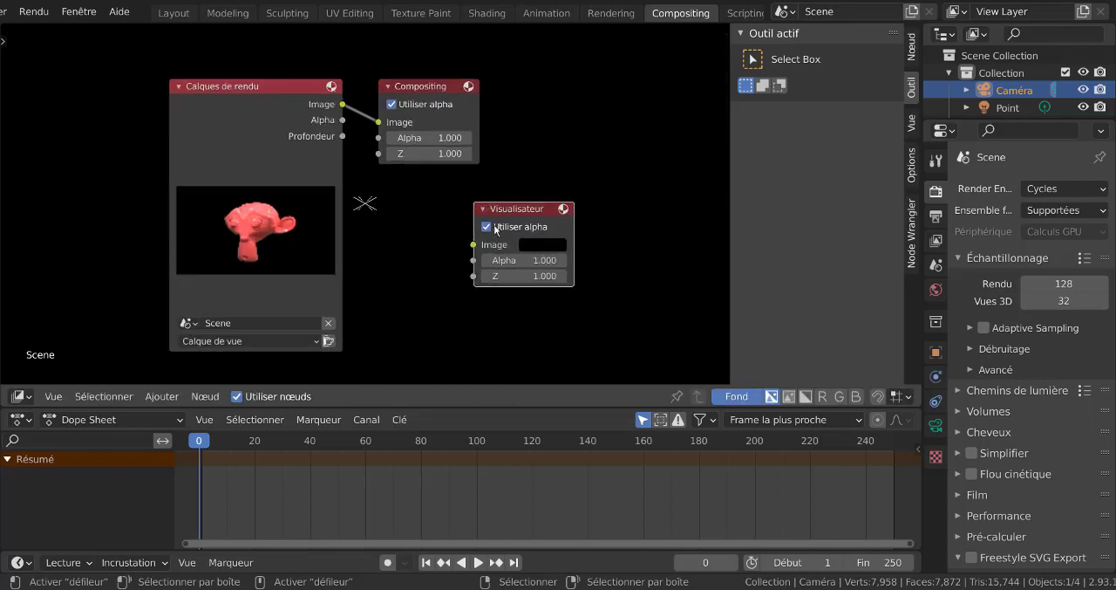
drag(343, 106, 473, 247)
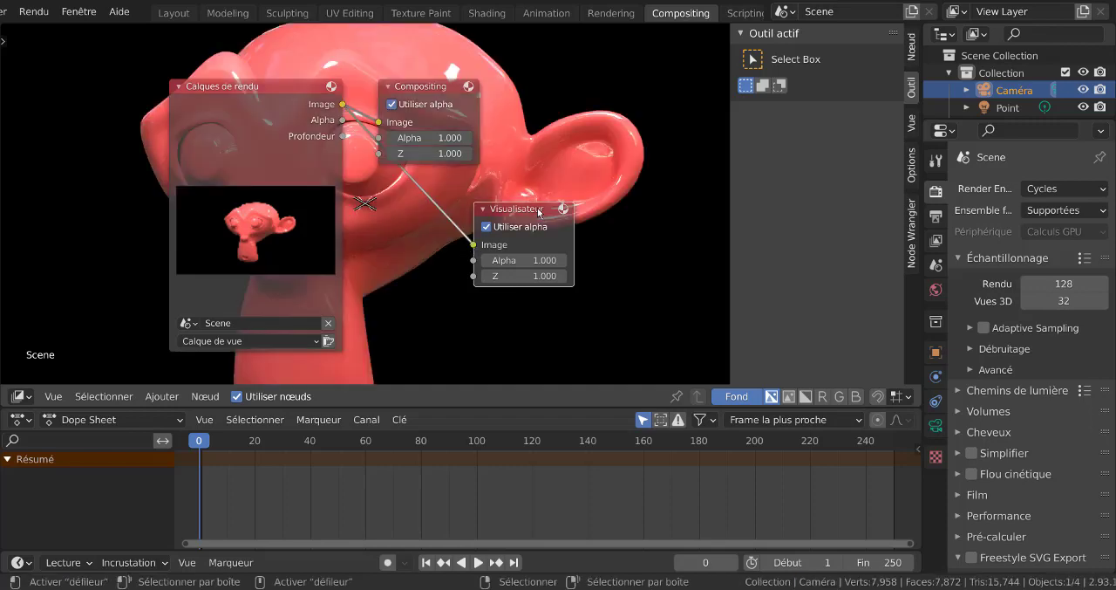
drag(559, 216, 634, 283)
scroll(380, 90, down, 1)
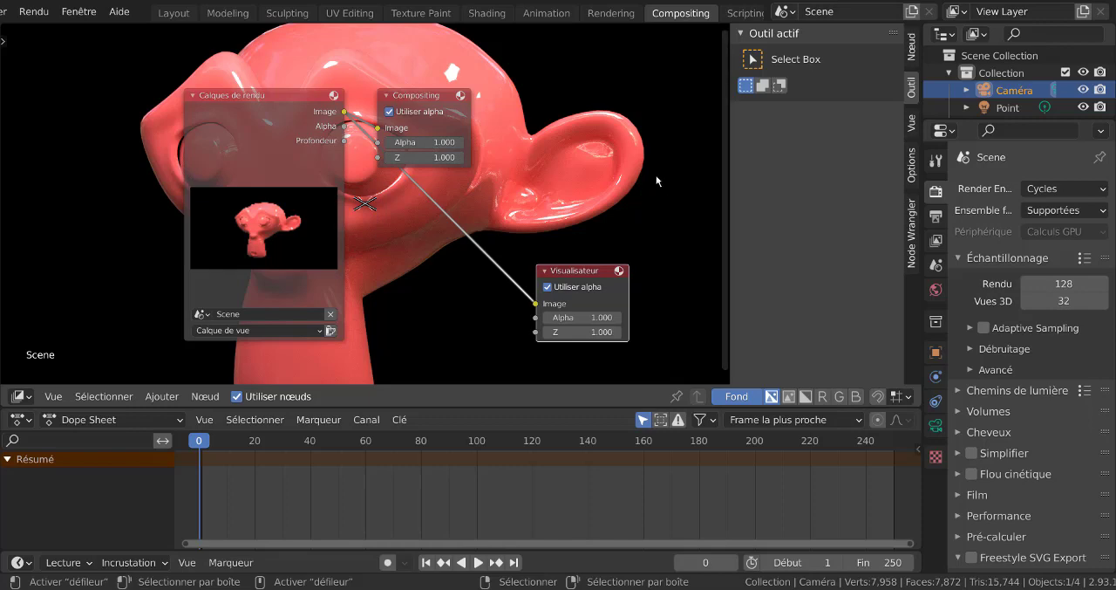
key(F3)
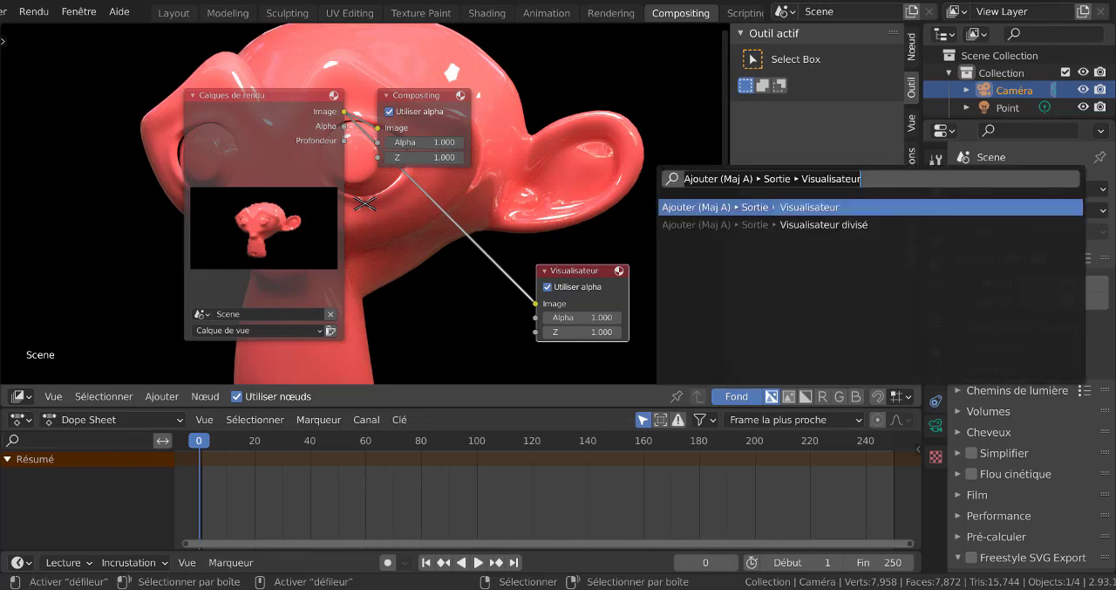
key(BackSpace)
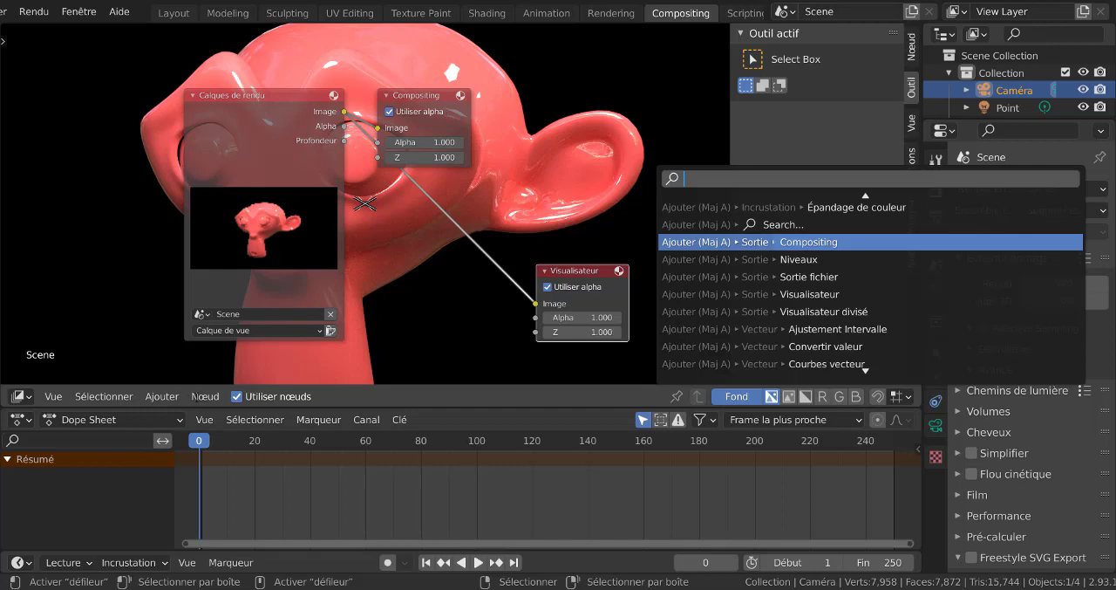
text(e)
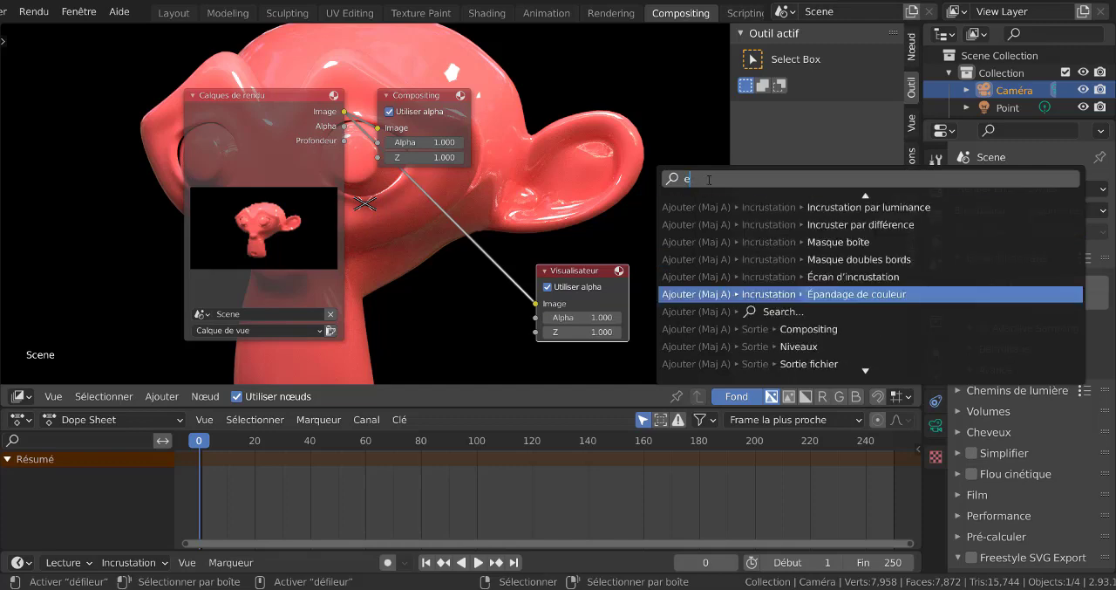
text(bl)
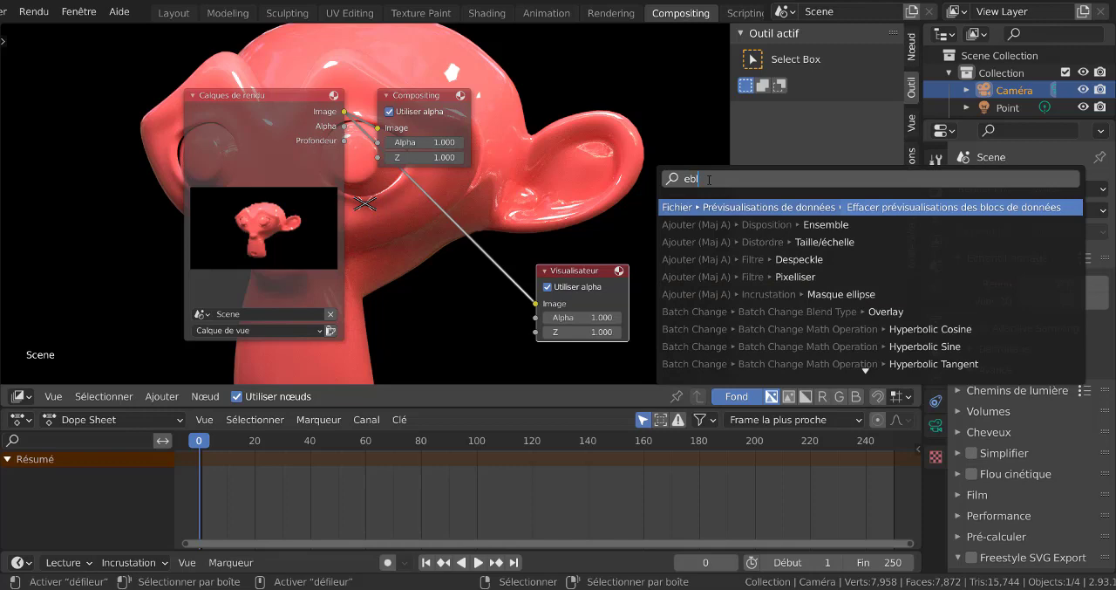
text(o)
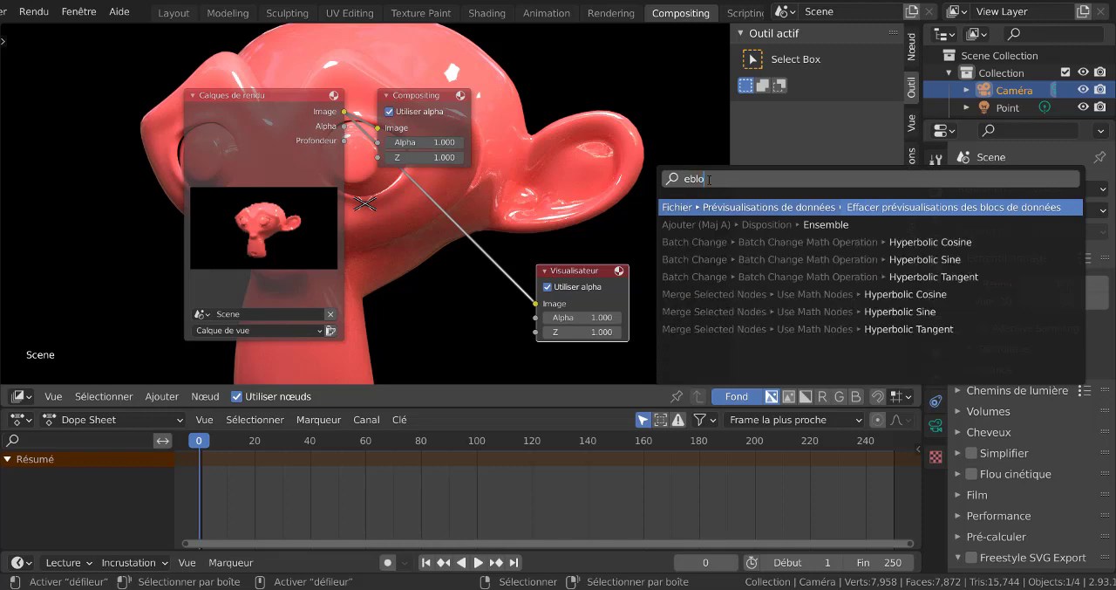
click(162, 396)
- Insert an Éblouissement (Glare) filter node on the link to the Visualisateur node, and move the Calques de rendu node further away from it
click(162, 397)
mouse_move(172, 353)
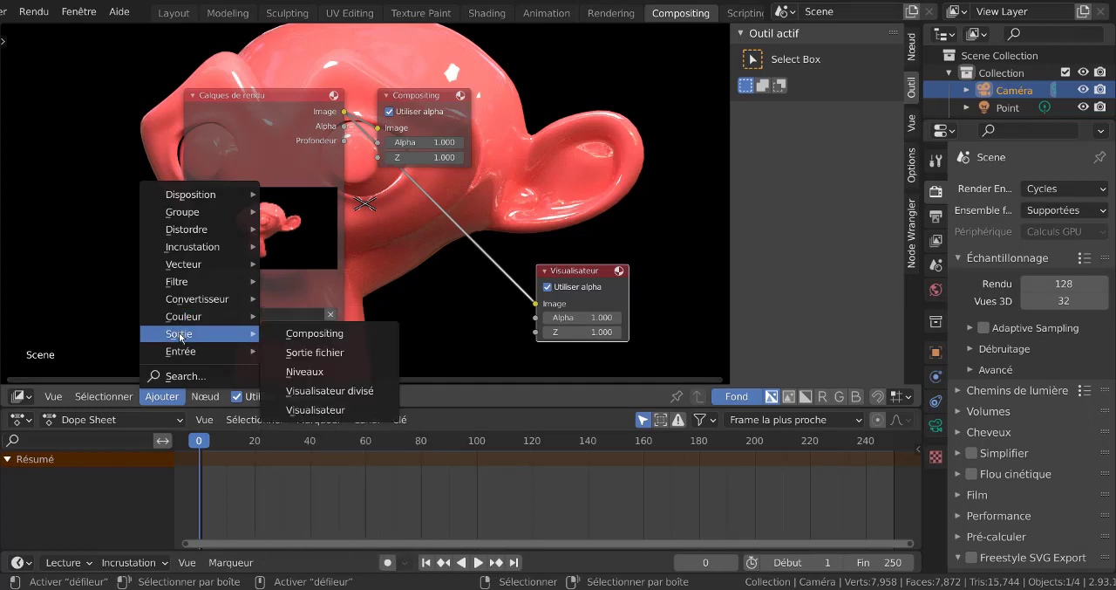
mouse_move(190, 285)
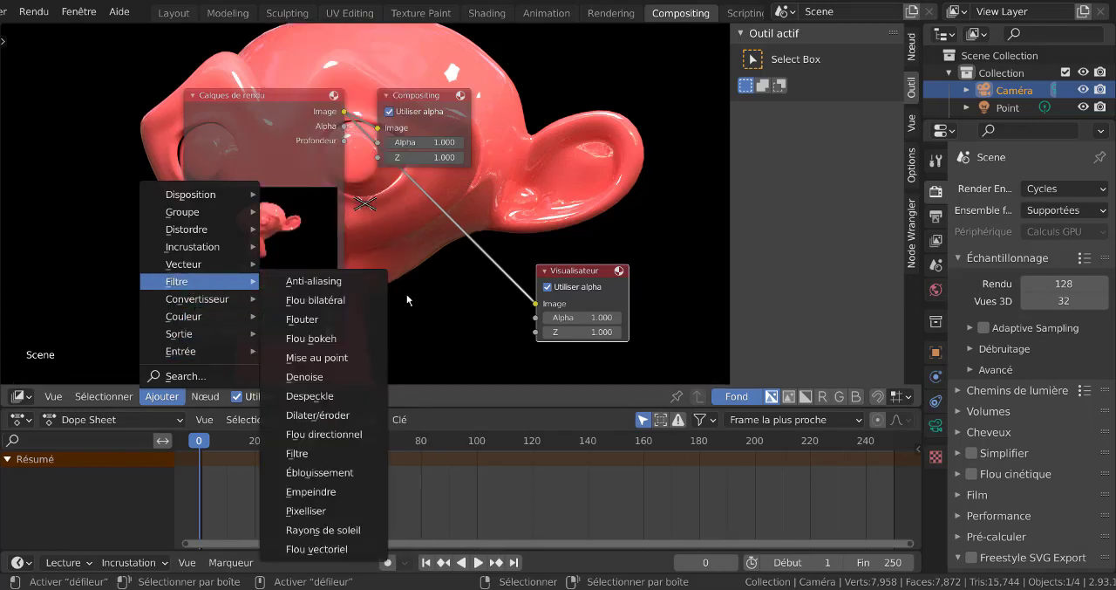
click(306, 473)
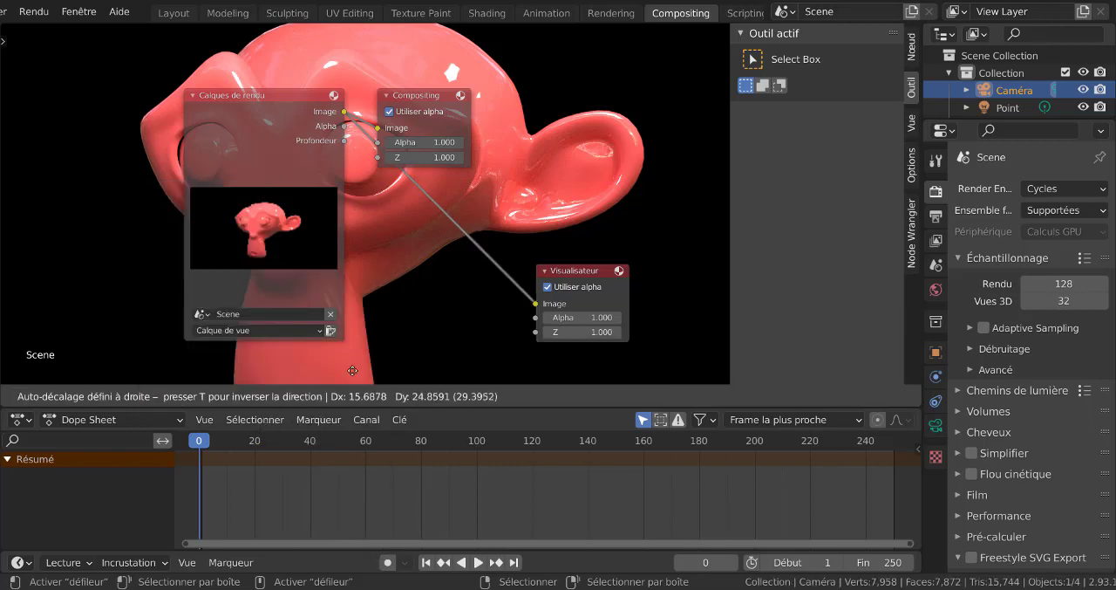
click(404, 188)
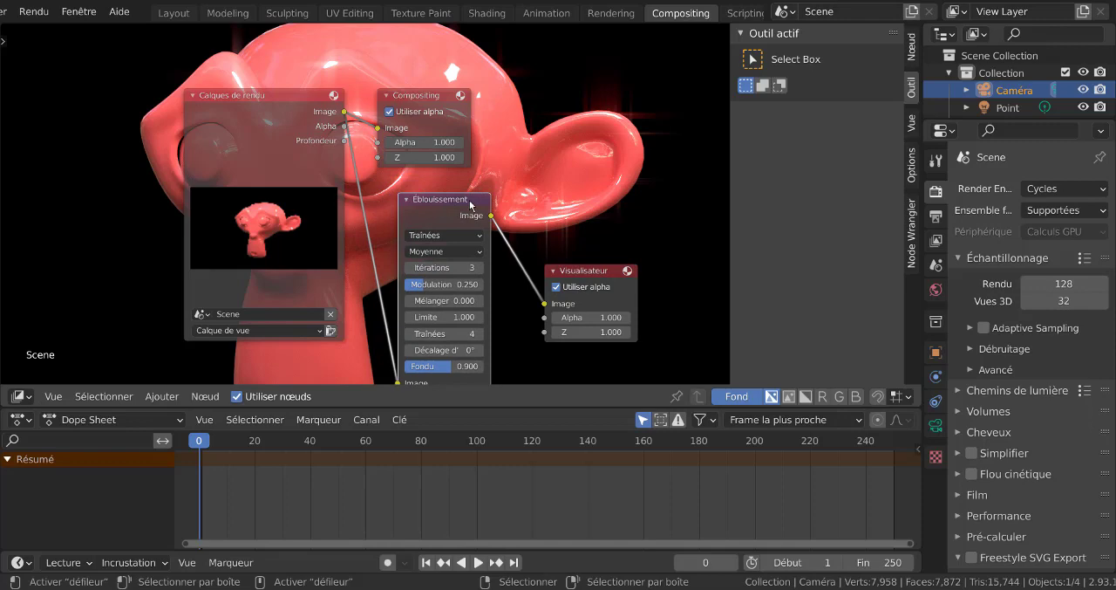
scroll(426, 229, down, 1)
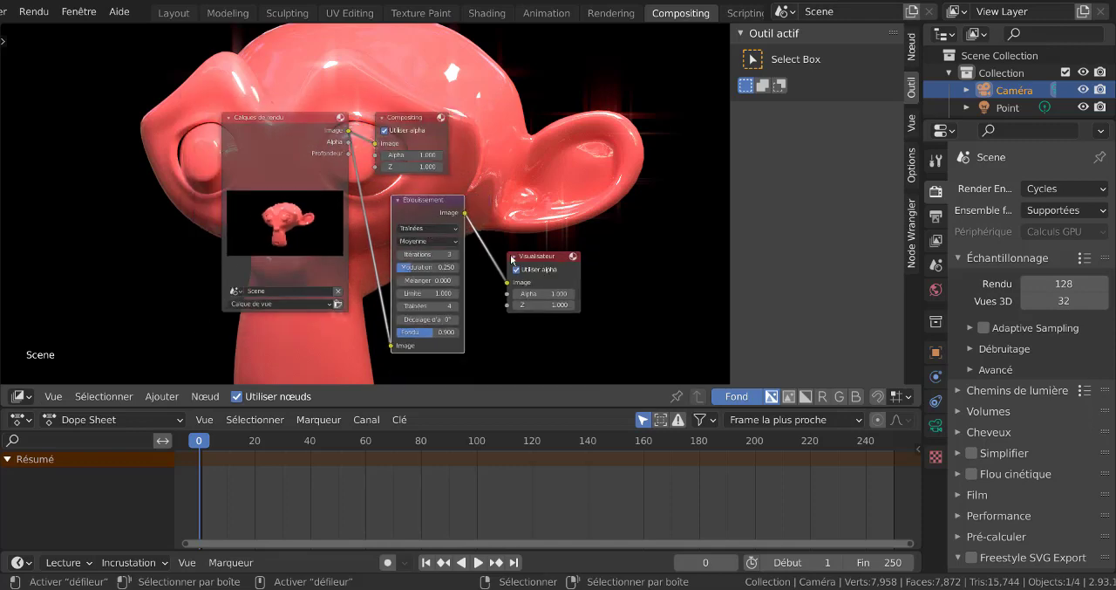
scroll(640, 213, down, 1)
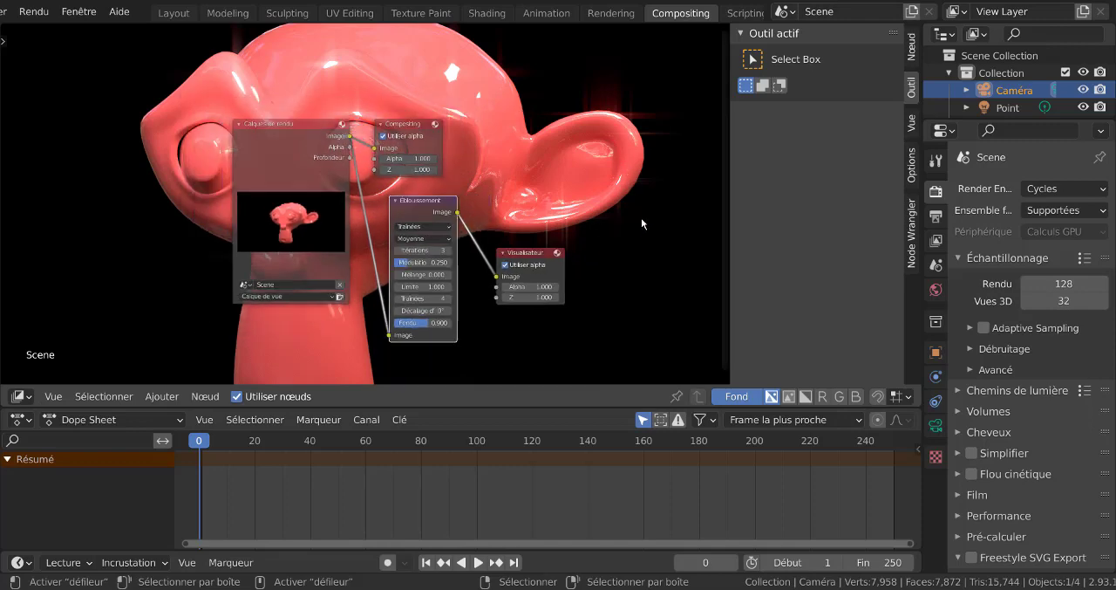
scroll(641, 218, up, 1)
scroll(568, 218, up, 1)
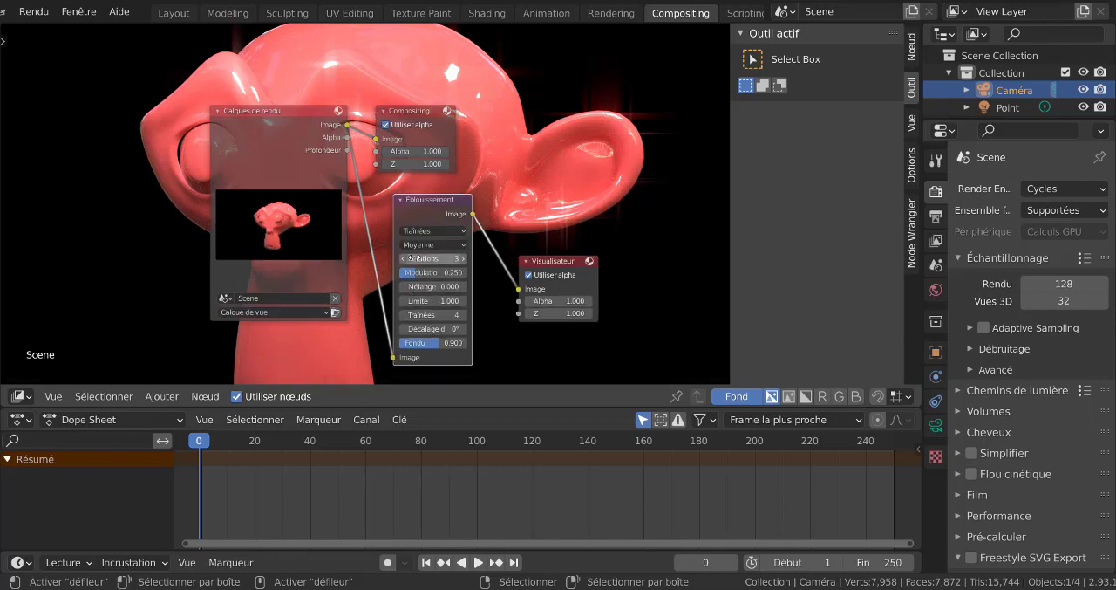
click(253, 125)
drag(253, 125, 199, 141)
- Try the Fantômes glare type on the Éblouissement node with 5 and 4 iterations
click(430, 233)
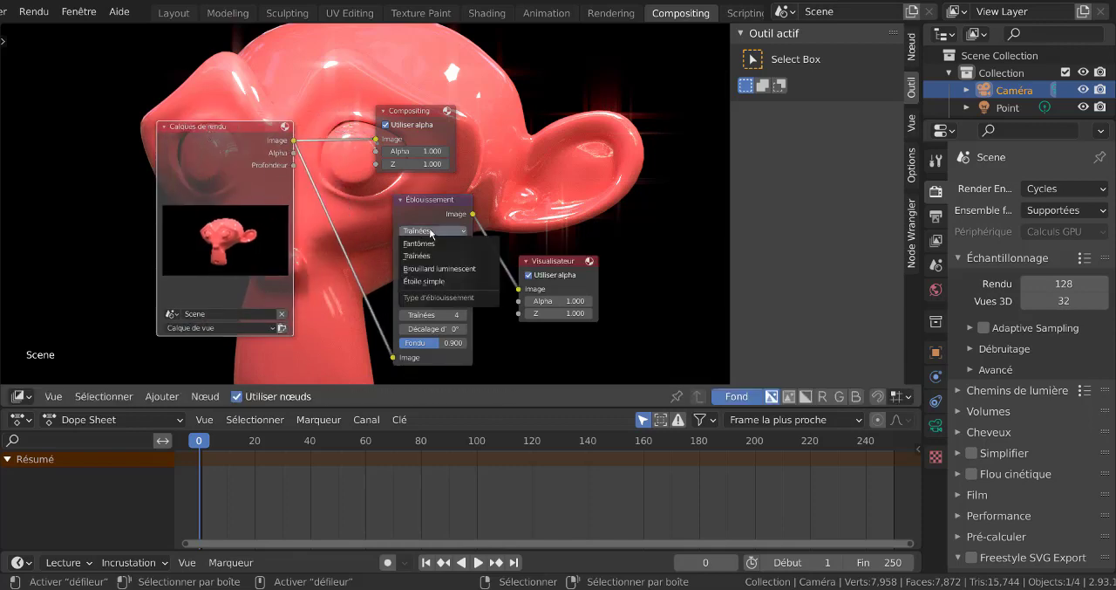
click(427, 246)
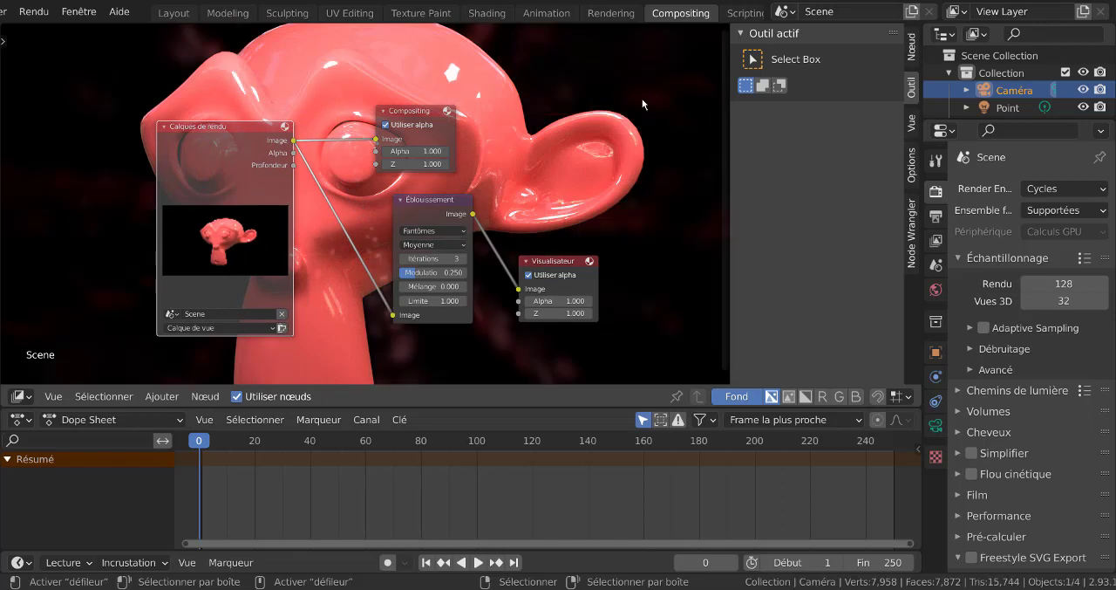
click(426, 234)
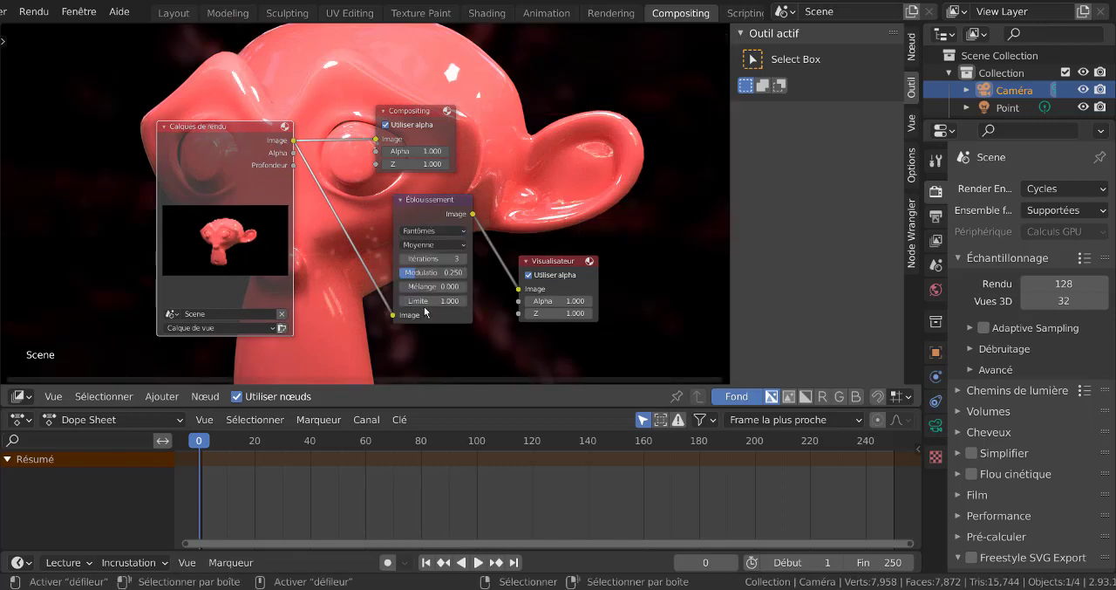
scroll(428, 312, up, 2)
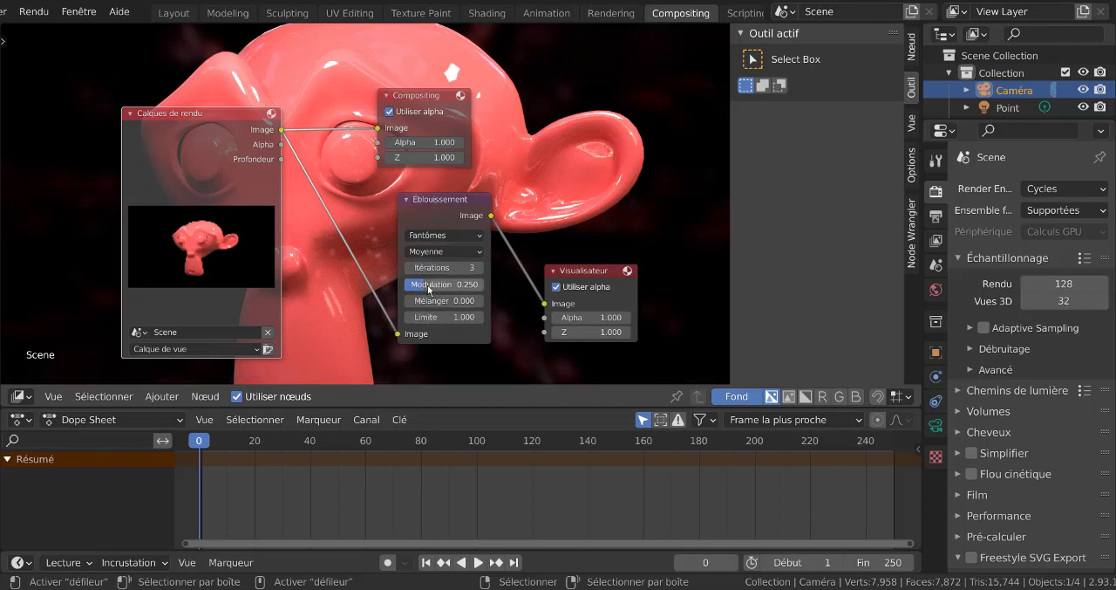
drag(436, 268, 471, 267)
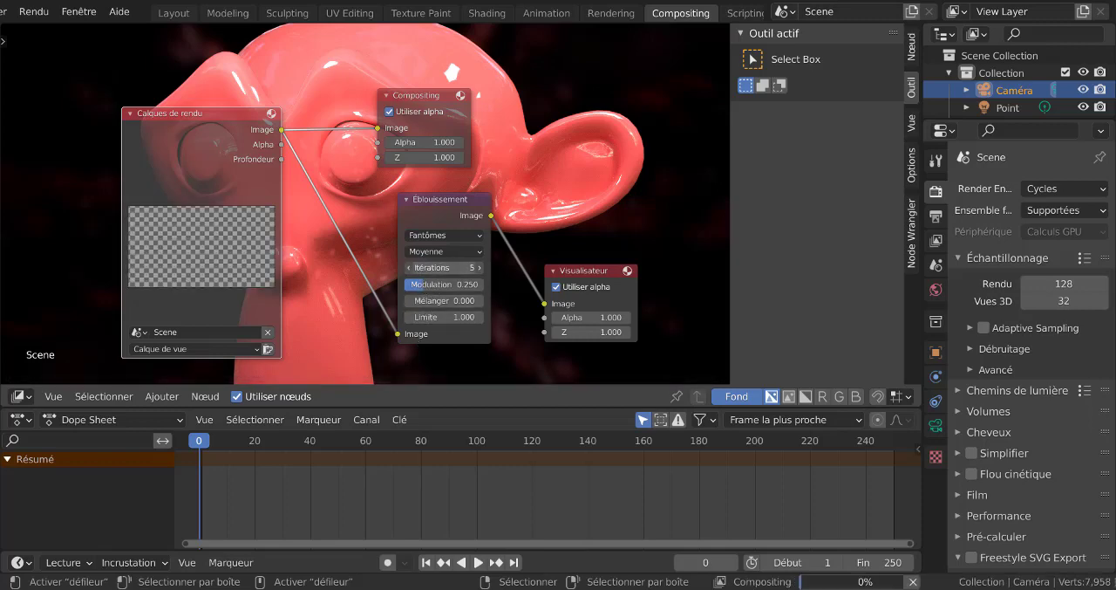
click(440, 236)
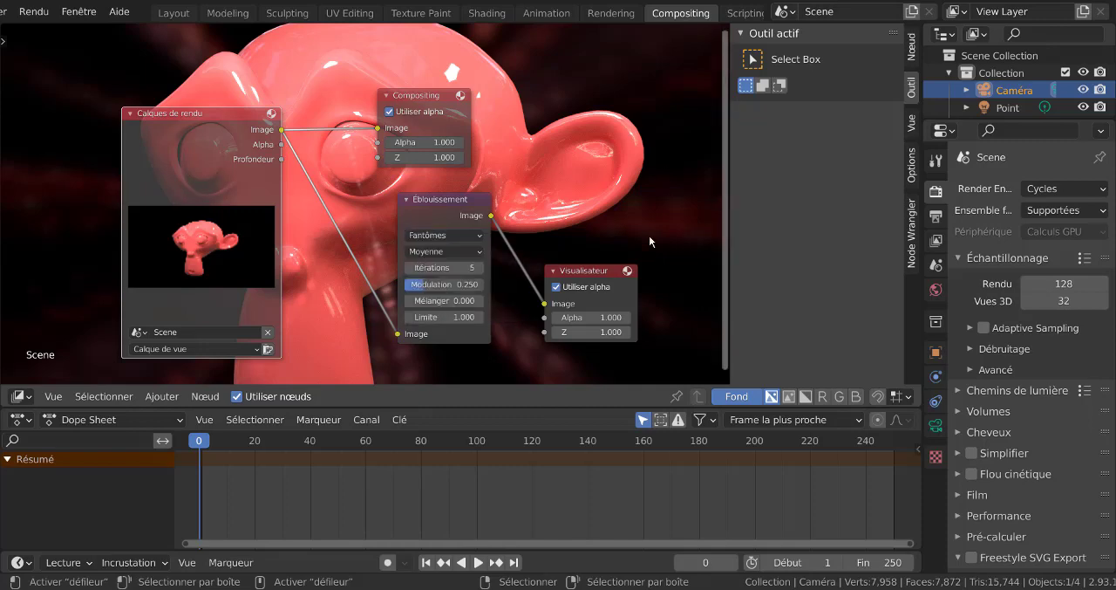
click(478, 269)
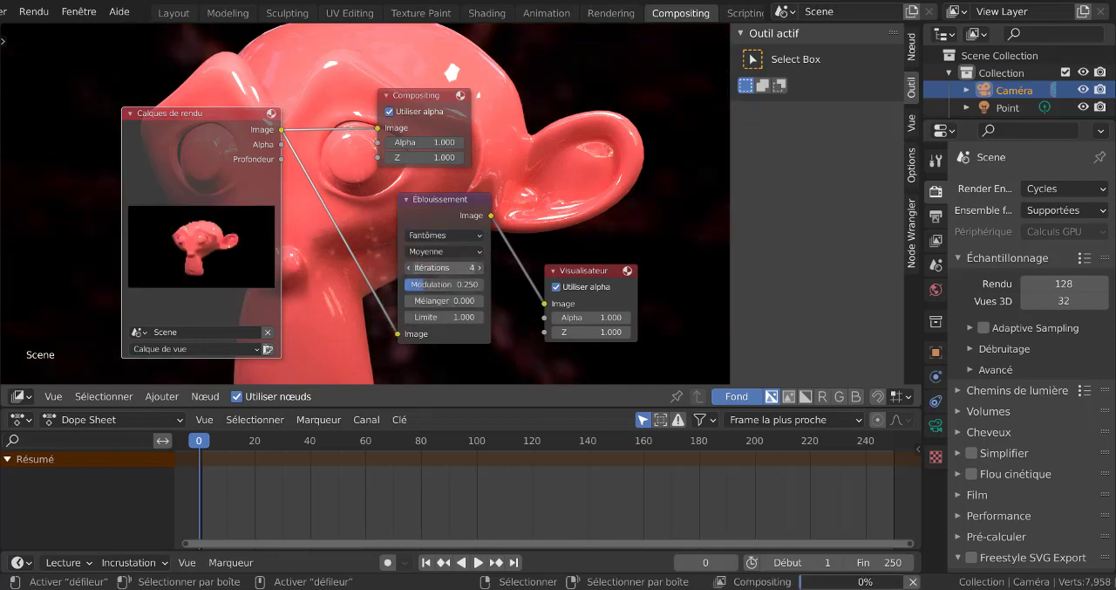
- Switch the Éblouissement node to Traînées with 5 iterations and a Fondu (fade) of 0.932
click(444, 235)
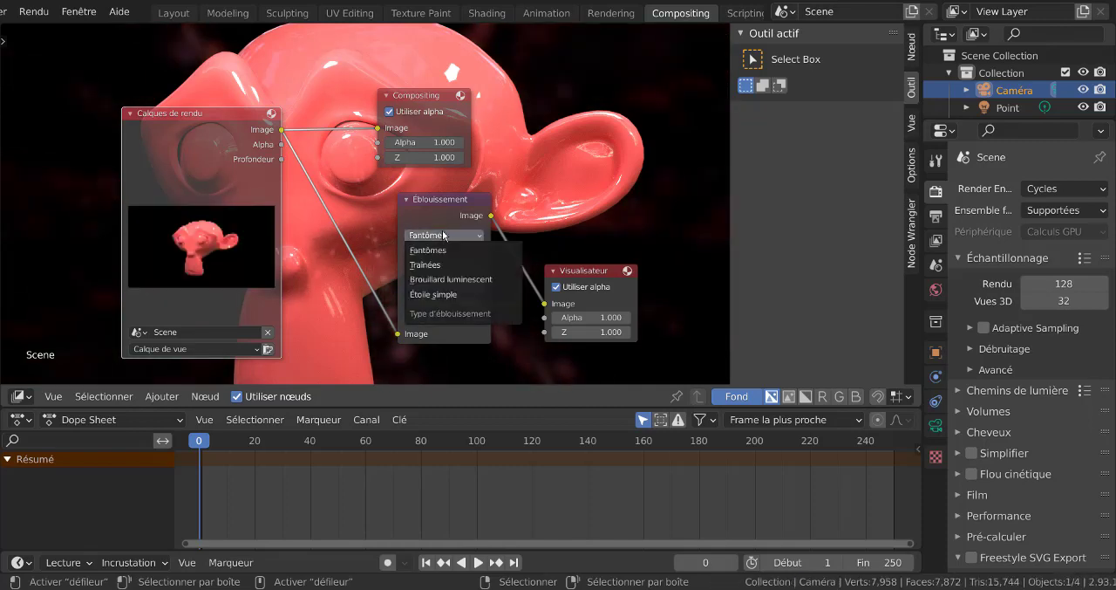
click(435, 266)
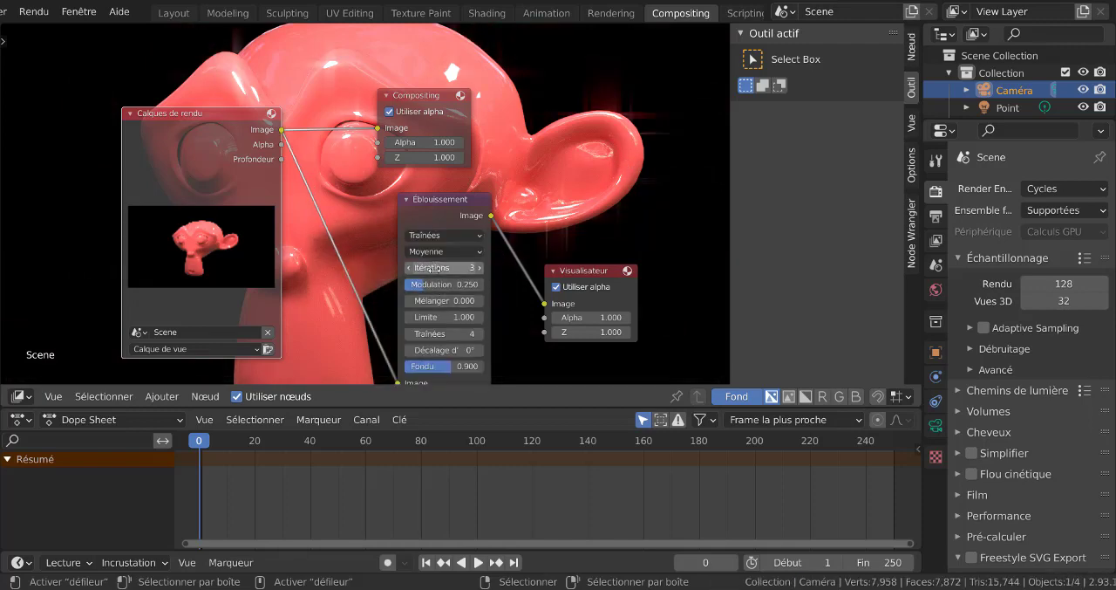
drag(435, 267, 471, 267)
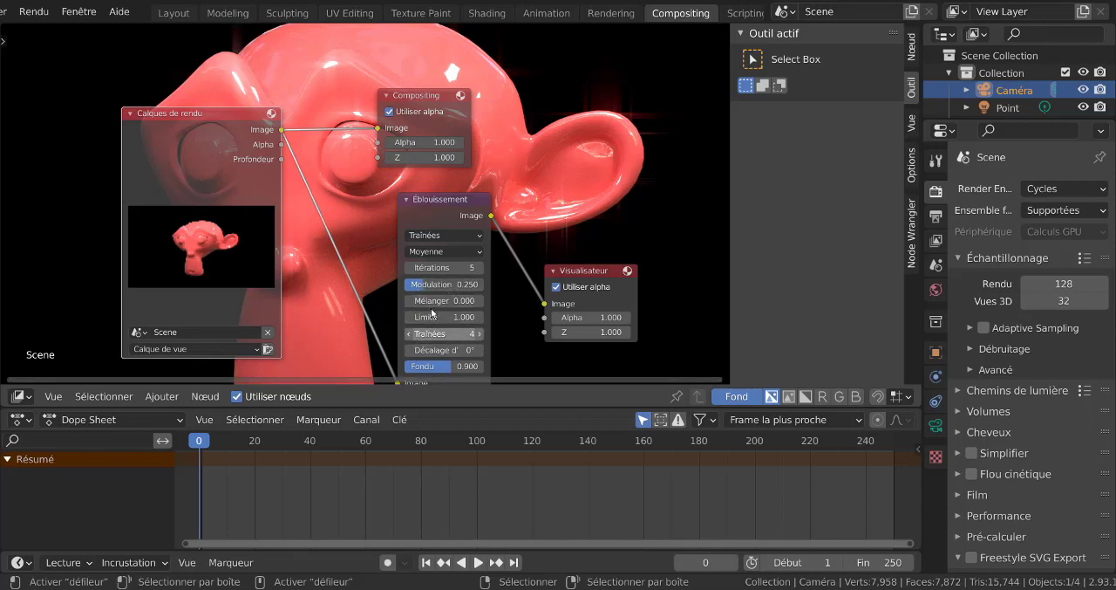
mouse_move(435, 374)
mouse_down()
mouse_move(399, 365)
mouse_move(469, 365)
mouse_up()
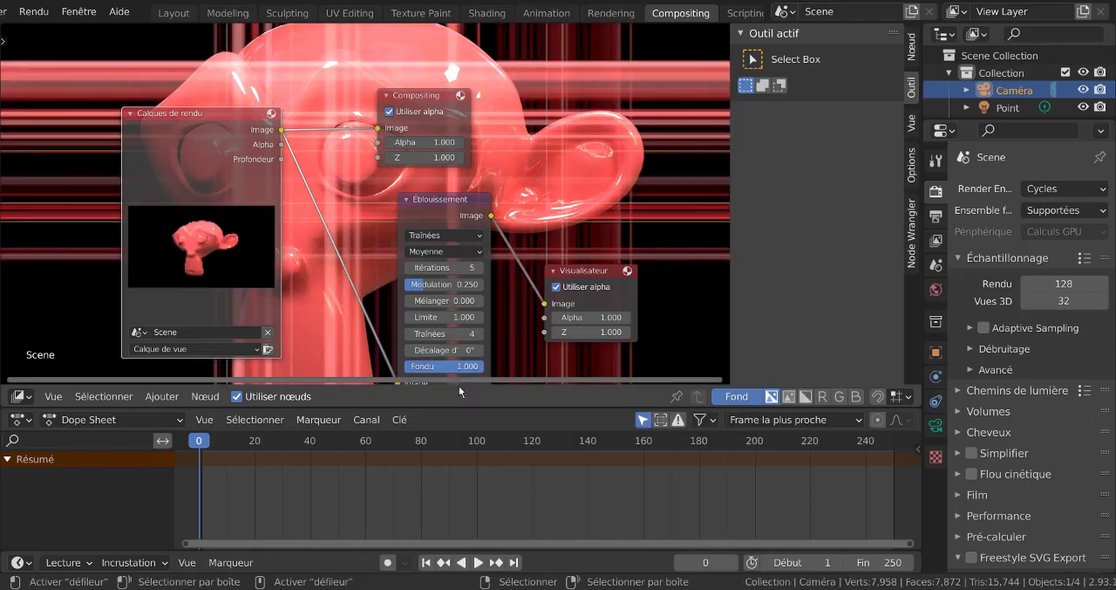
drag(471, 369, 462, 369)
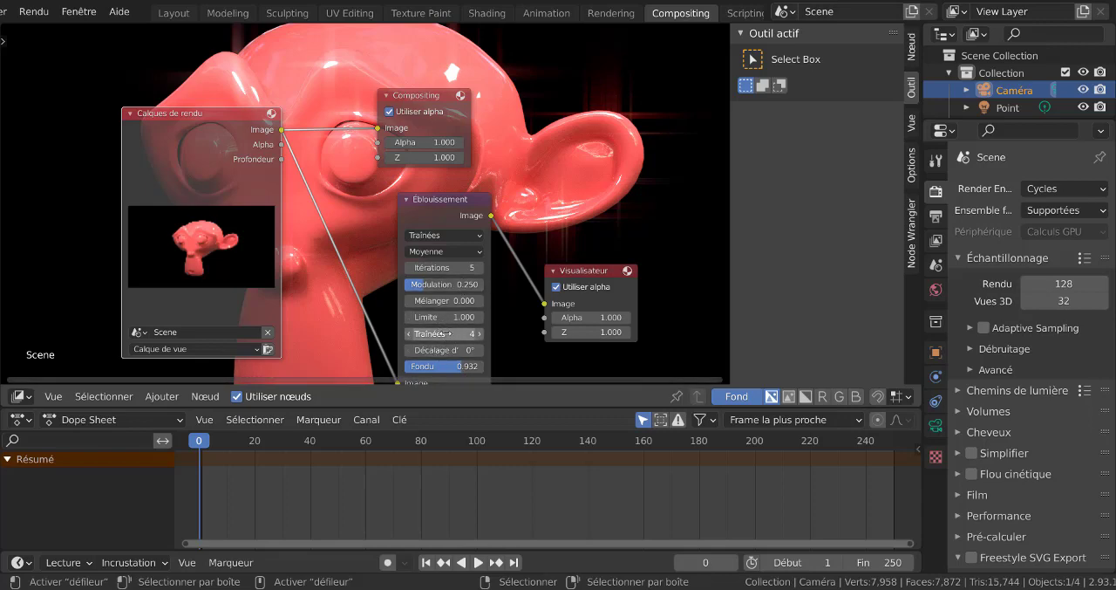
- Raise the number of streaks (Traînées) on the Éblouissement node to 10
drag(445, 334, 471, 334)
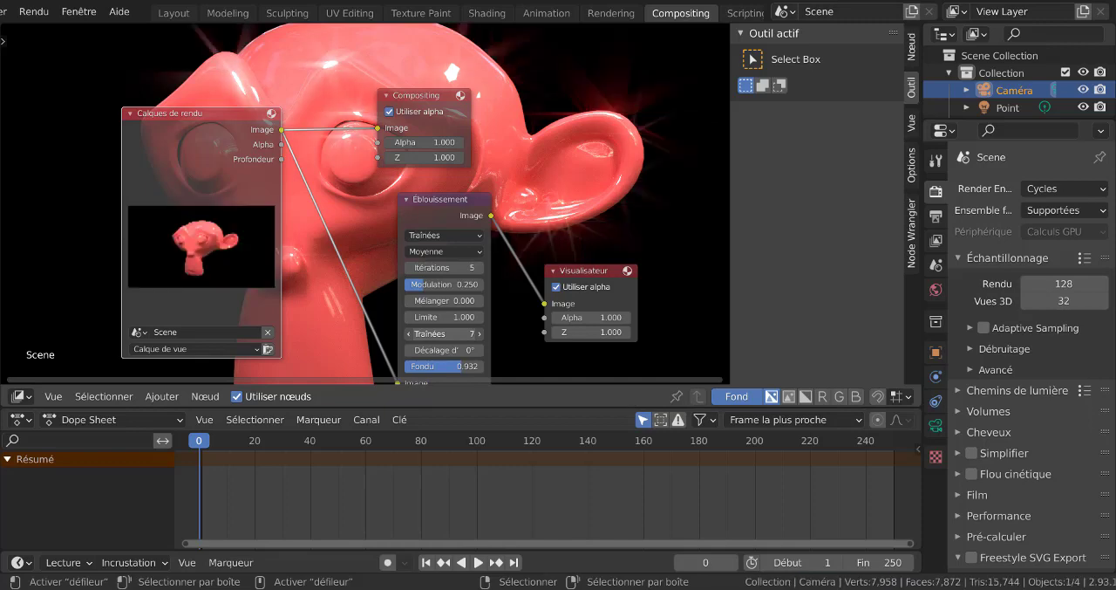
drag(471, 333, 479, 333)
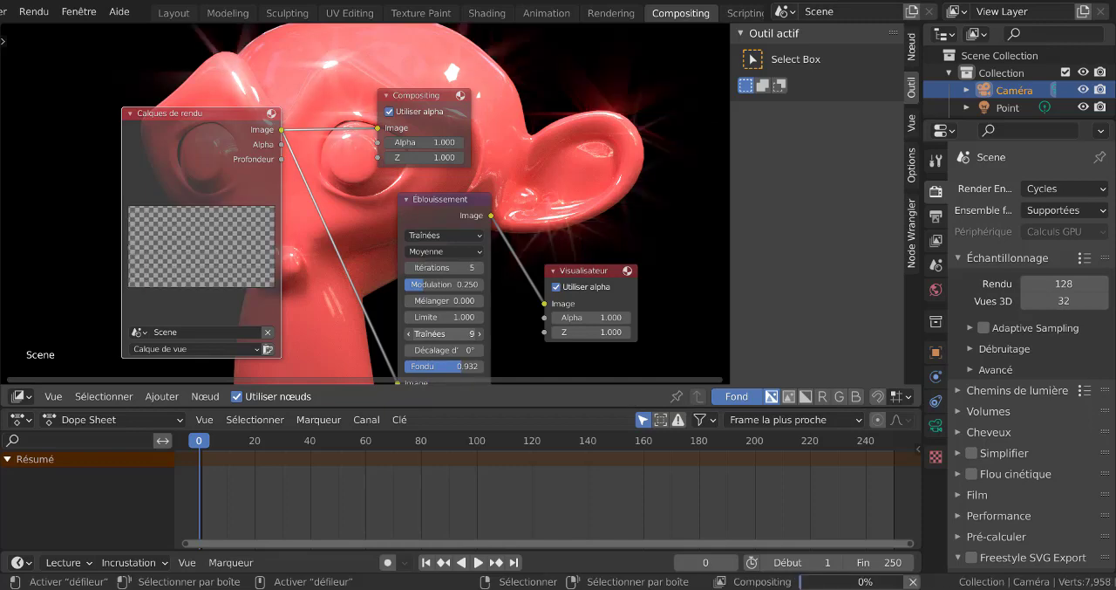
click(479, 333)
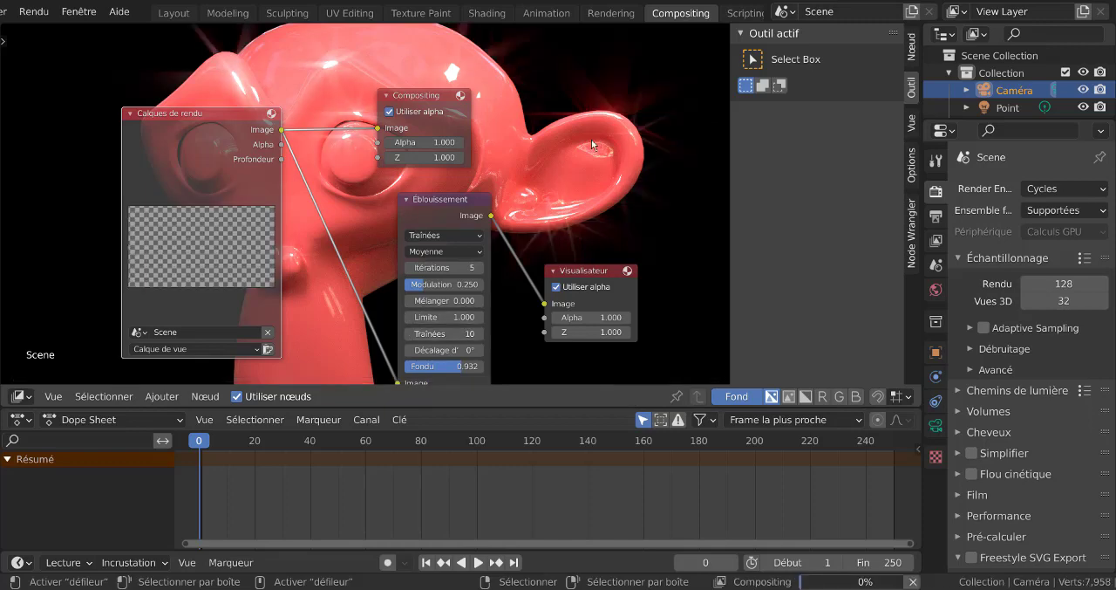
- Set the Éblouissement node to the Étoile simple glare type, with a Fondu of 0.978 and Basse quality
click(435, 235)
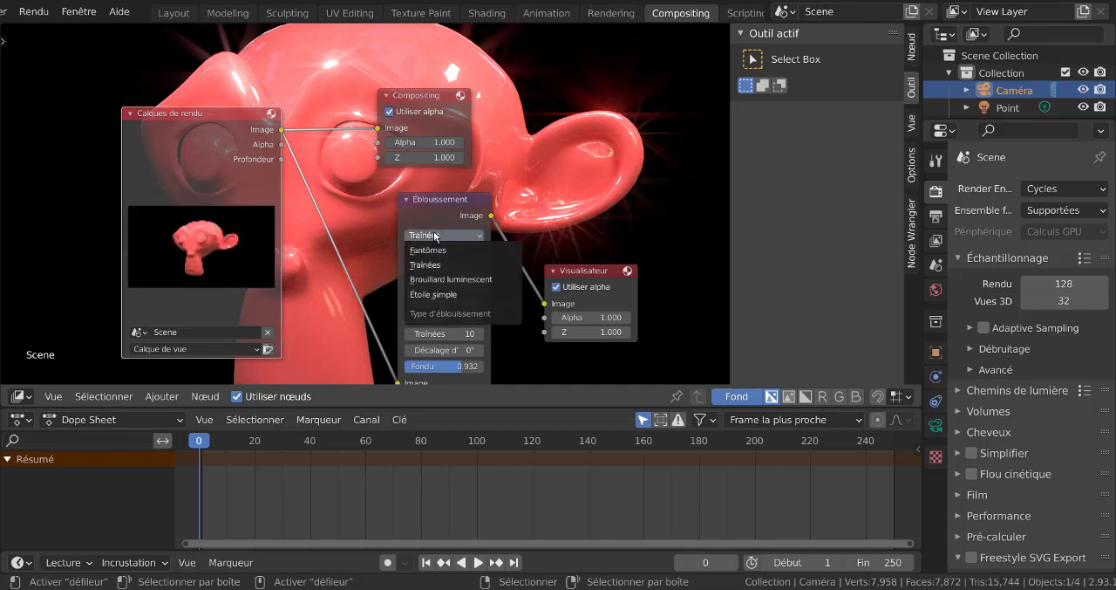
click(431, 295)
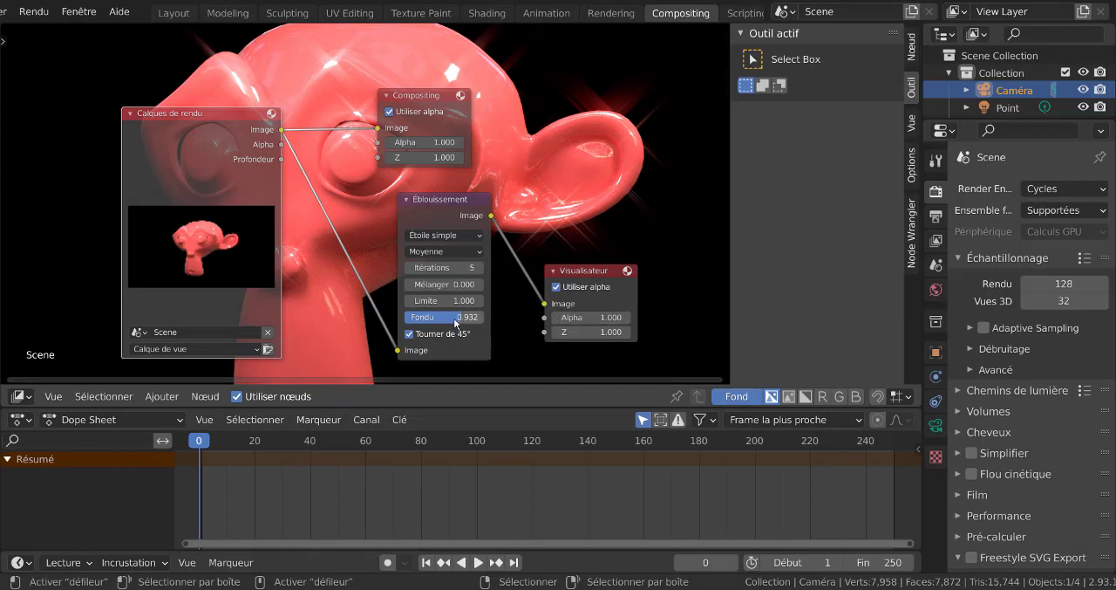
drag(455, 321, 467, 322)
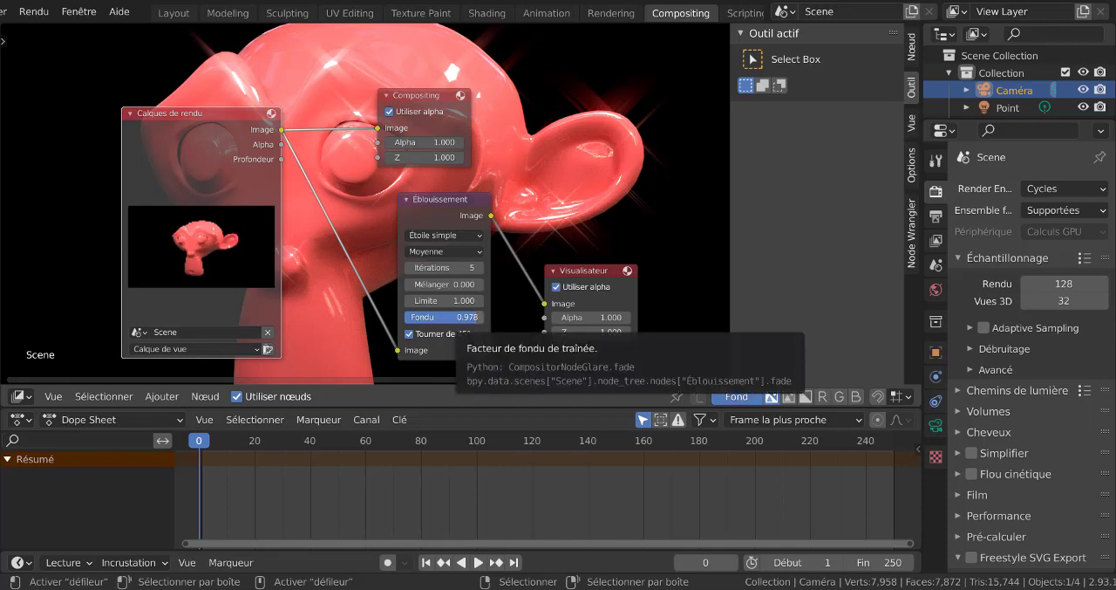
click(445, 252)
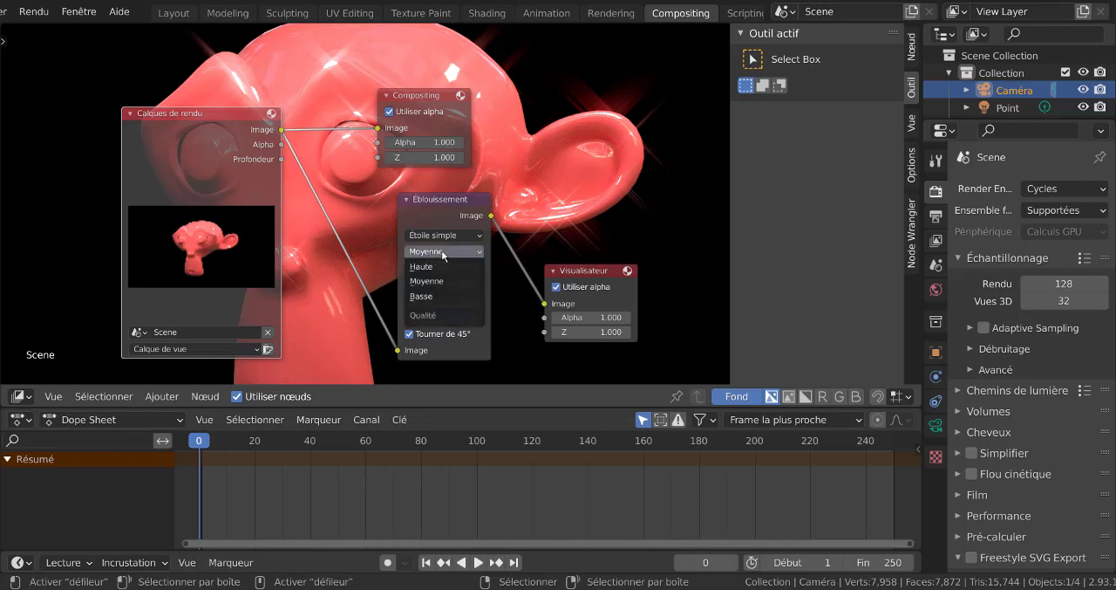
click(441, 297)
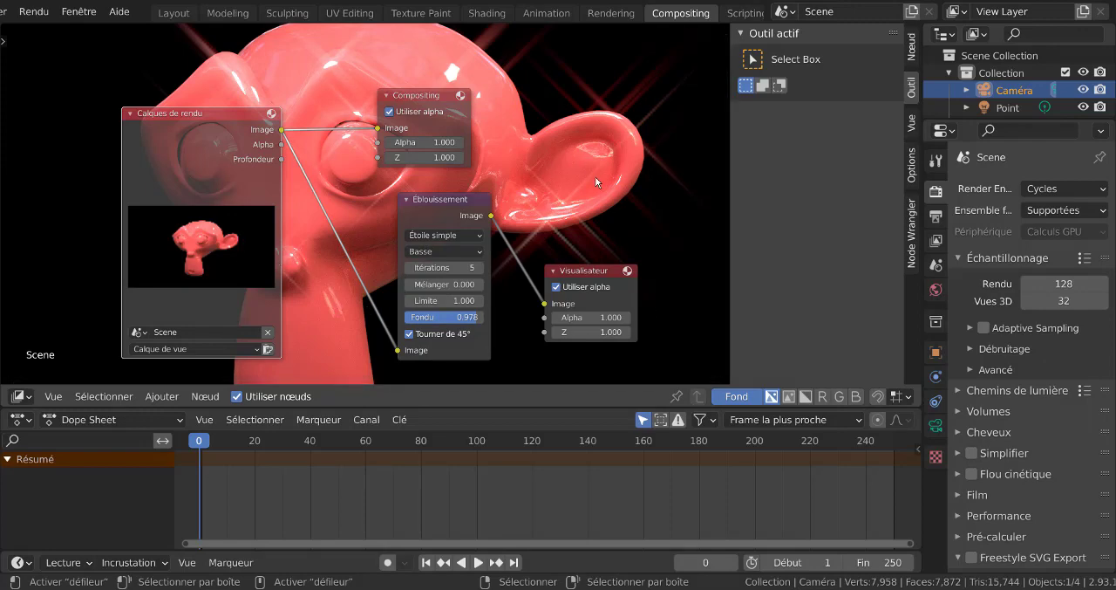
scroll(633, 173, down, 2)
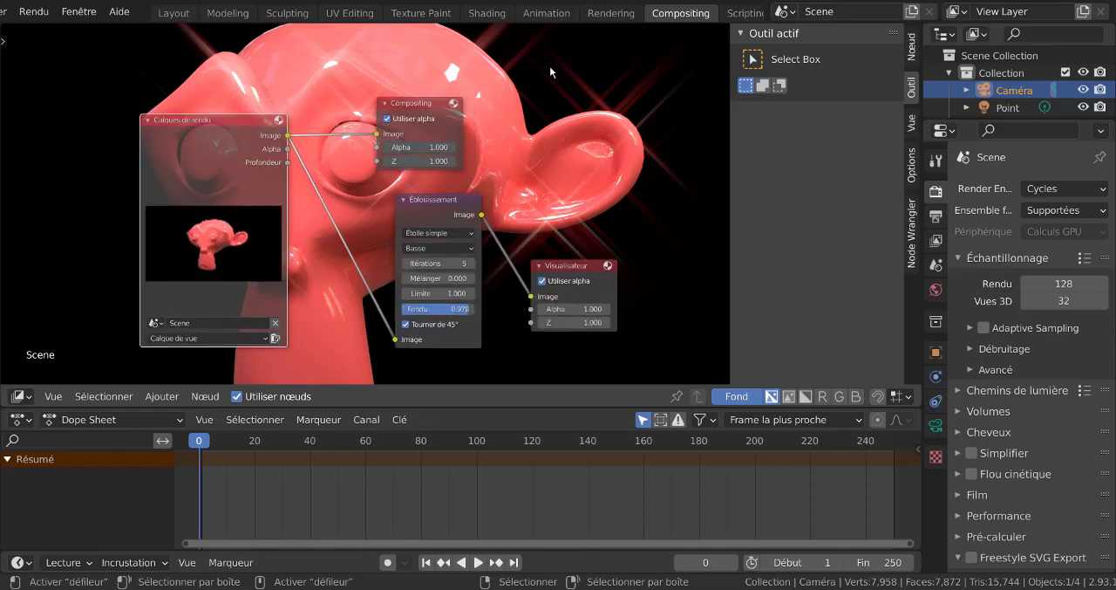
- Switch to the Rendering workspace and display the Viewer Node image to view the composited glare result
click(610, 13)
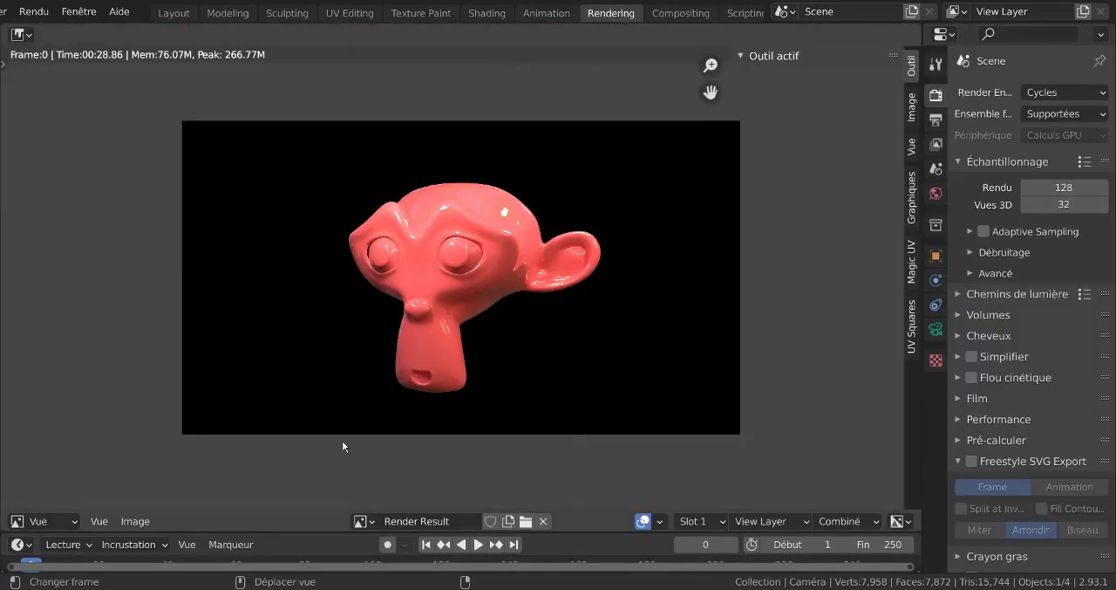
click(360, 521)
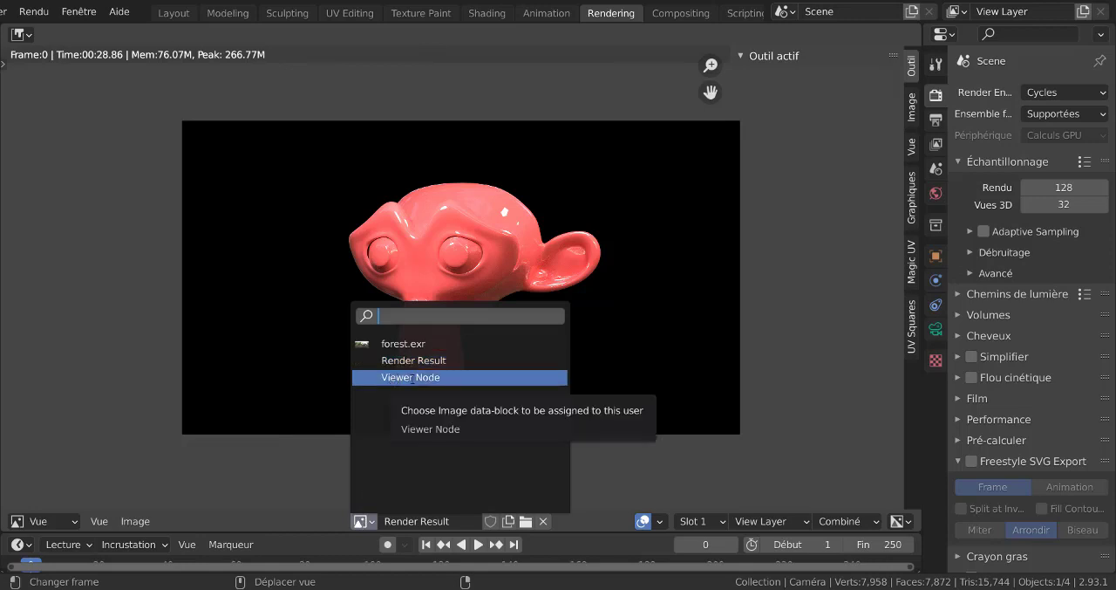
click(410, 377)
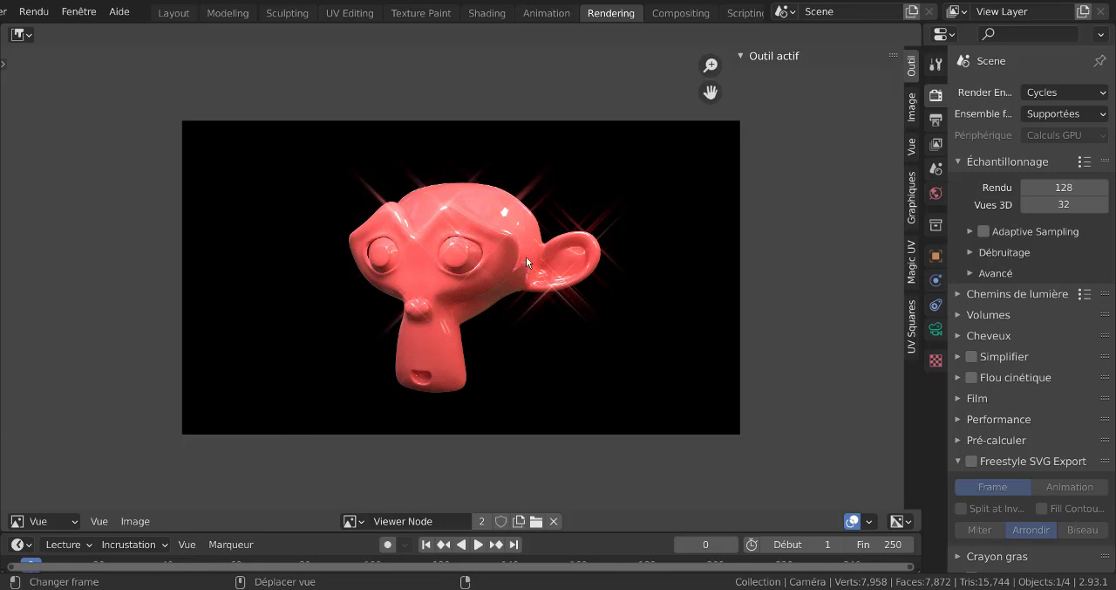
scroll(531, 259, up, 1)
scroll(531, 259, down, 1)
click(71, 11)
click(71, 10)
scroll(71, 10, up, 2)
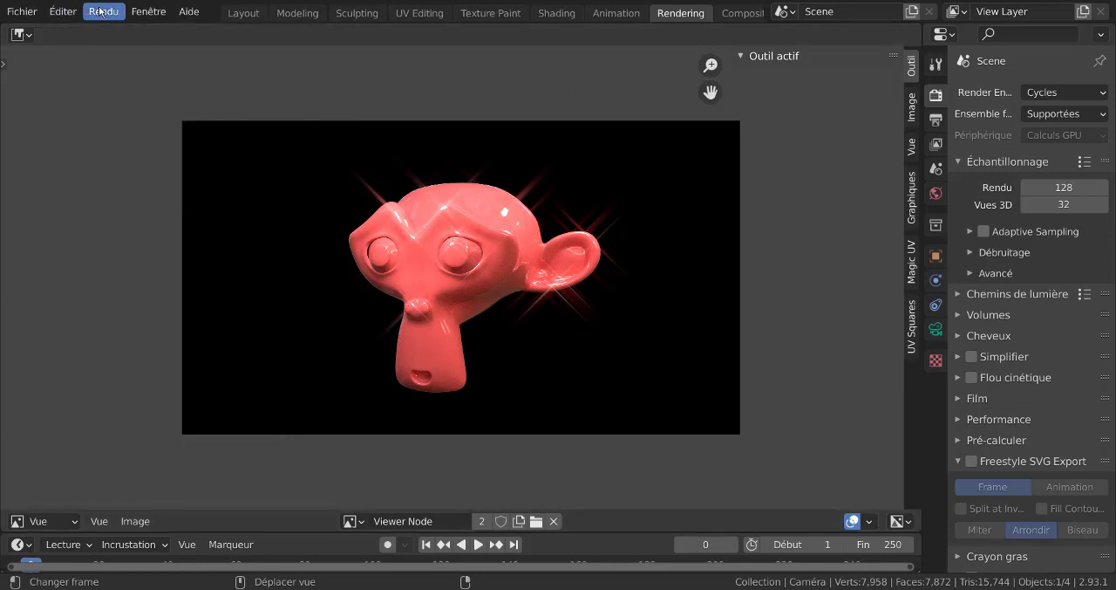
click(103, 12)
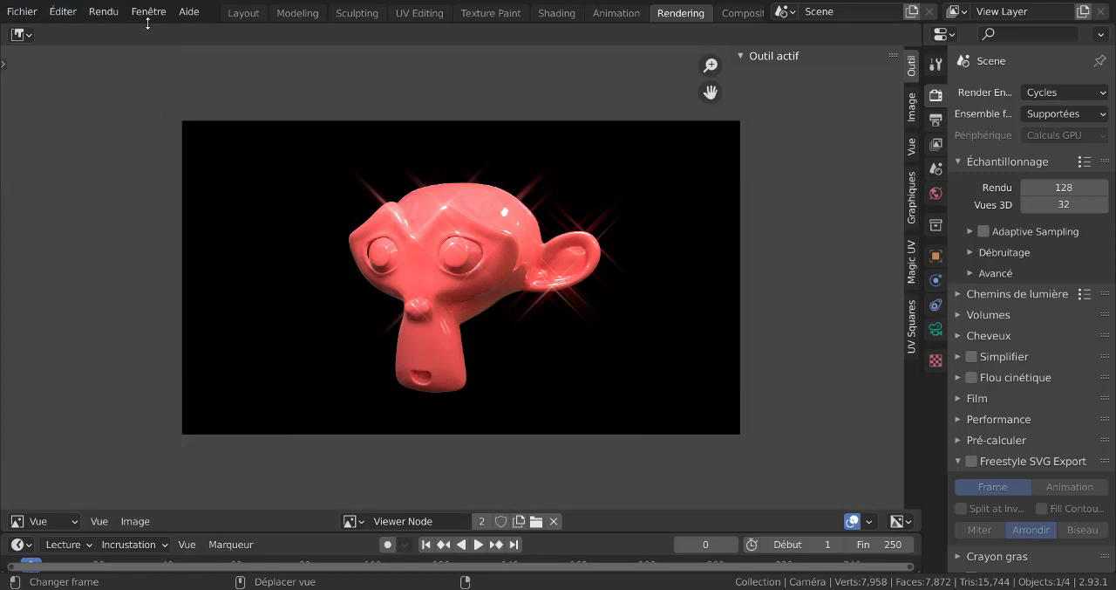
click(135, 522)
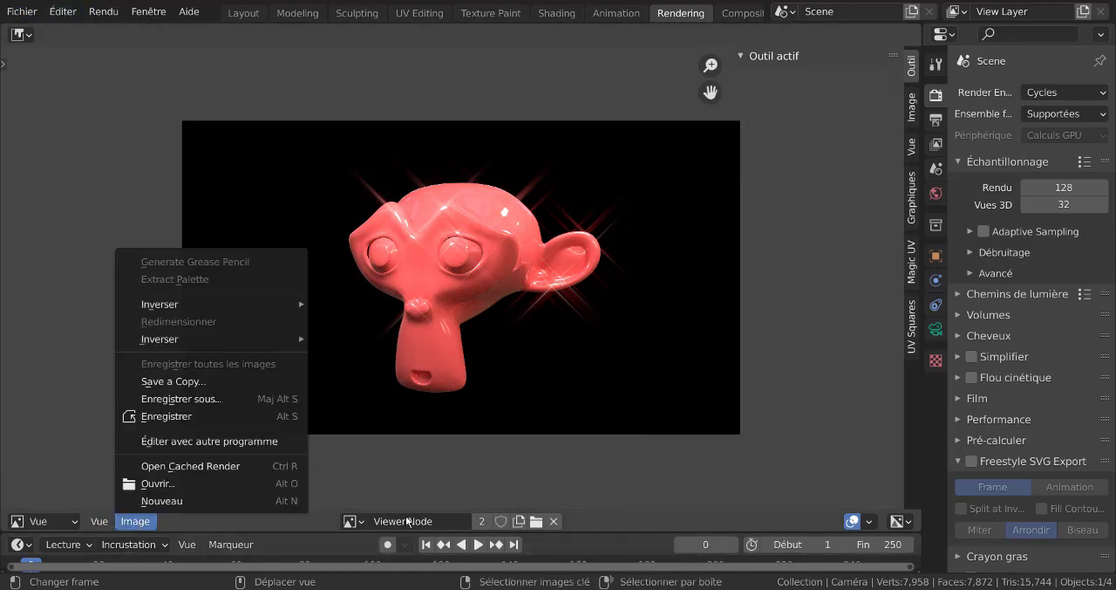
click(137, 522)
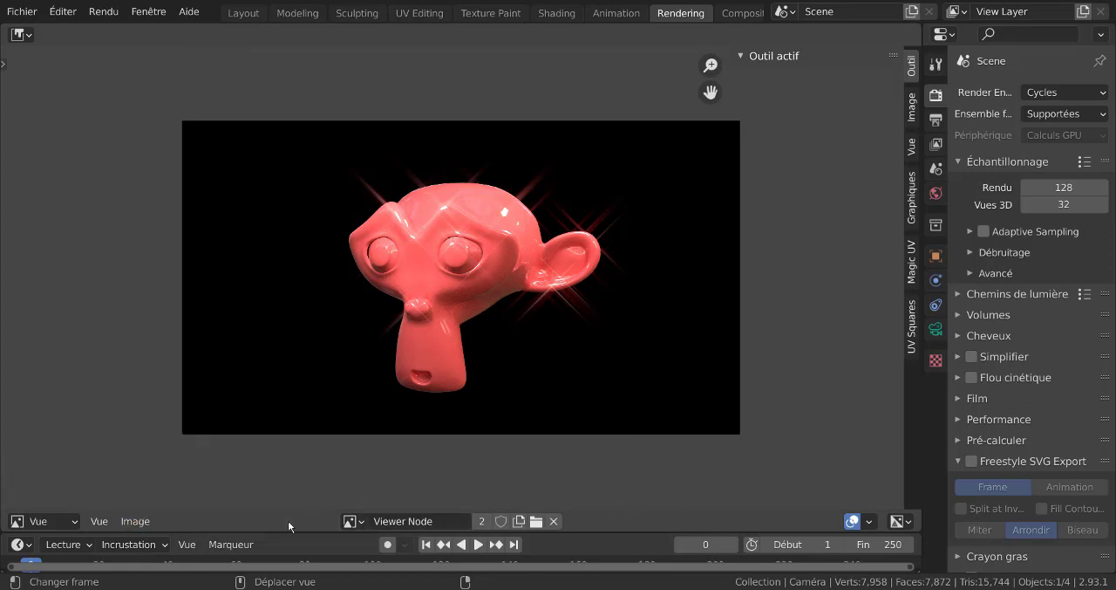
- Save the Viewer Node image to the Desktop folder as an RGBA PNG named iiiiio.png
click(137, 523)
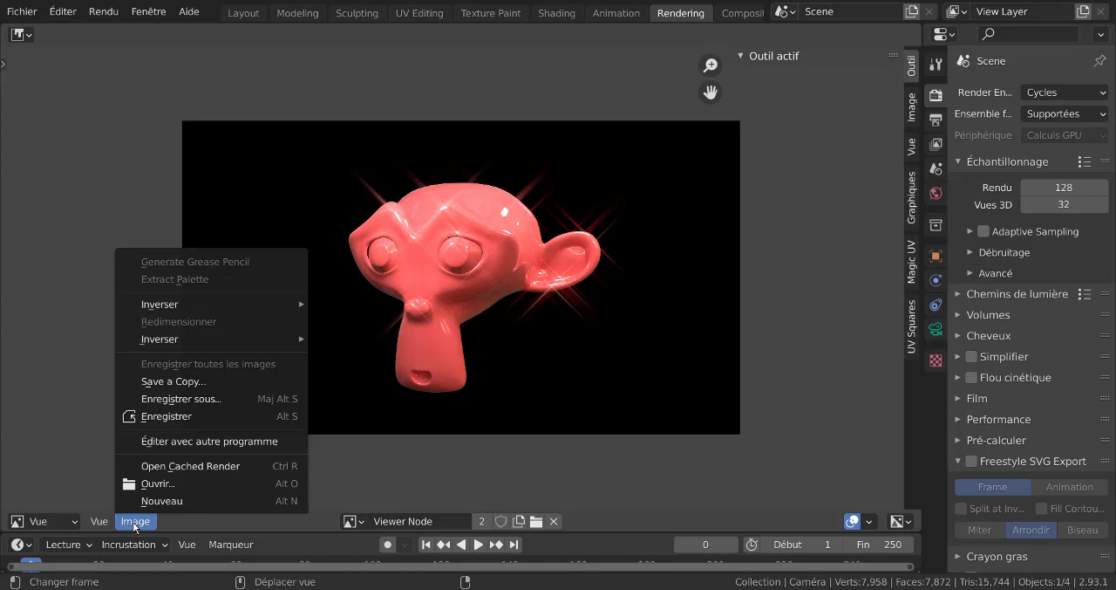
click(171, 400)
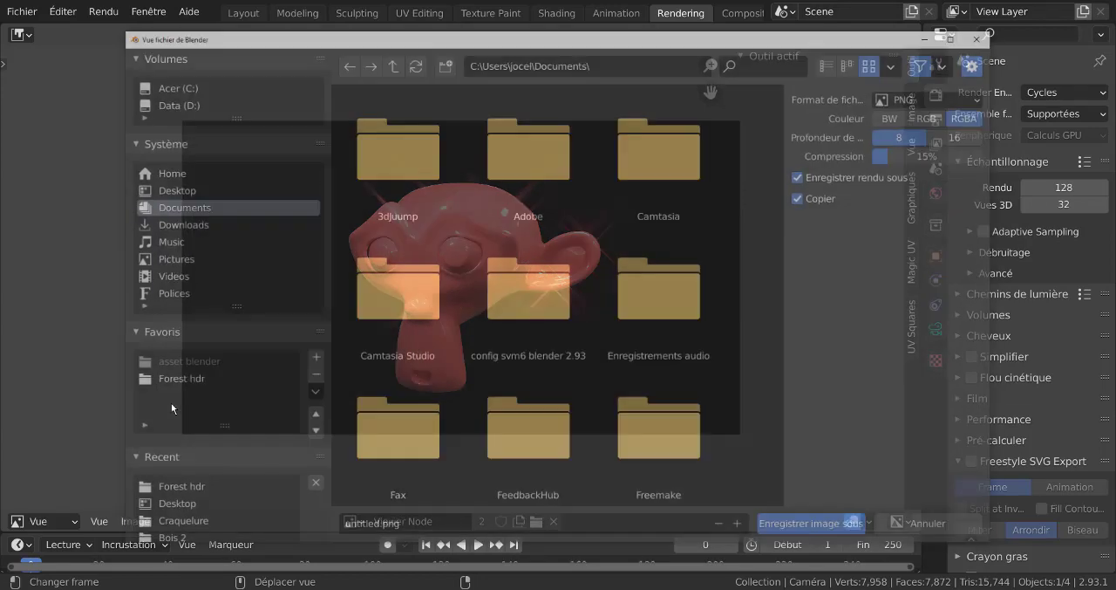
click(416, 526)
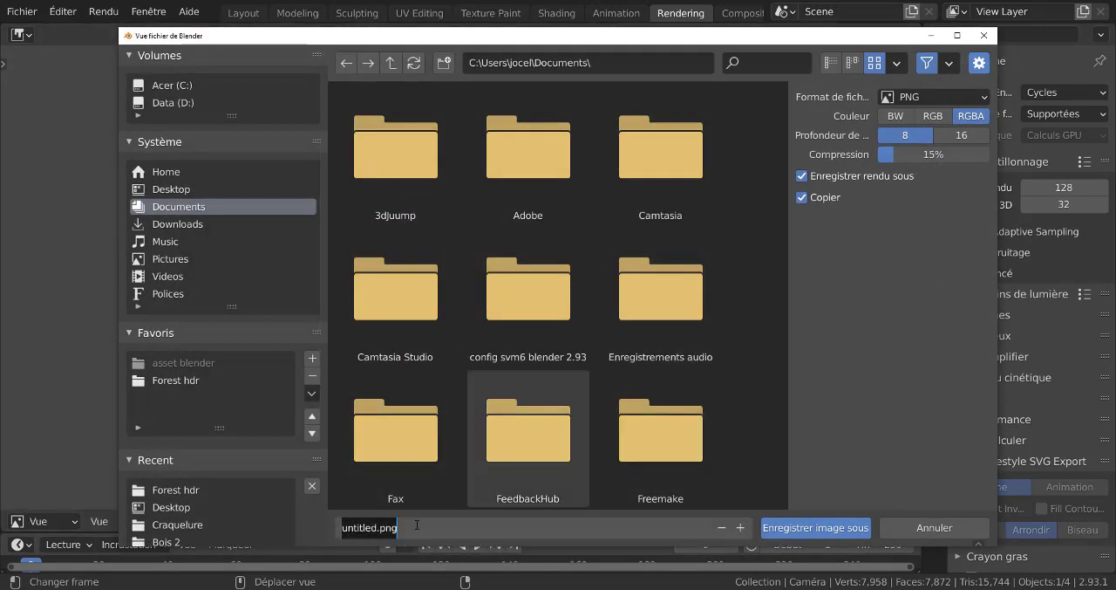
text(iiiiio)
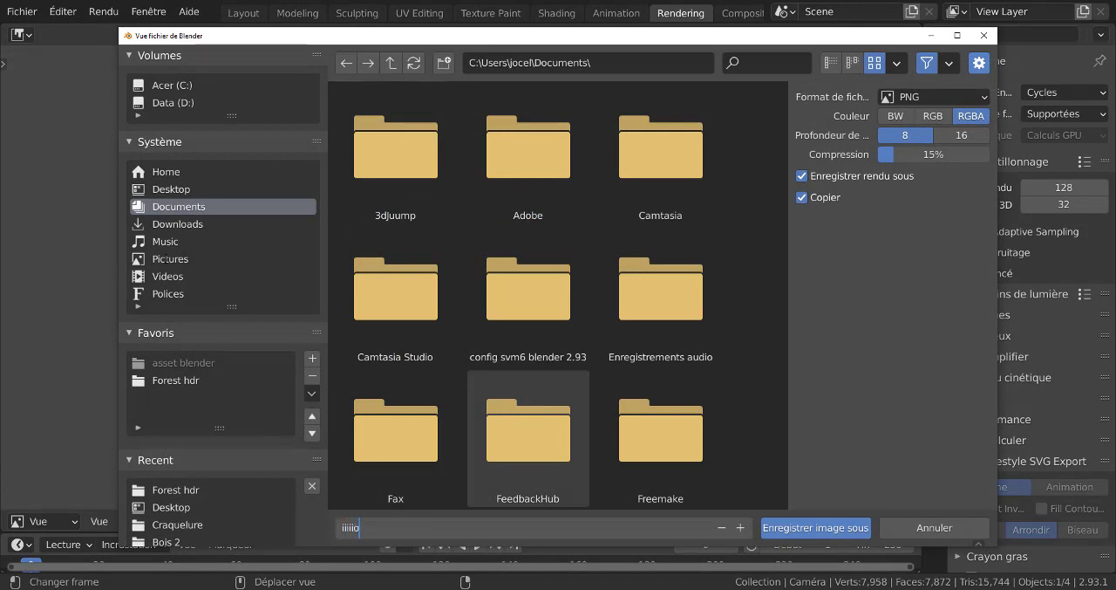
click(174, 189)
click(174, 189)
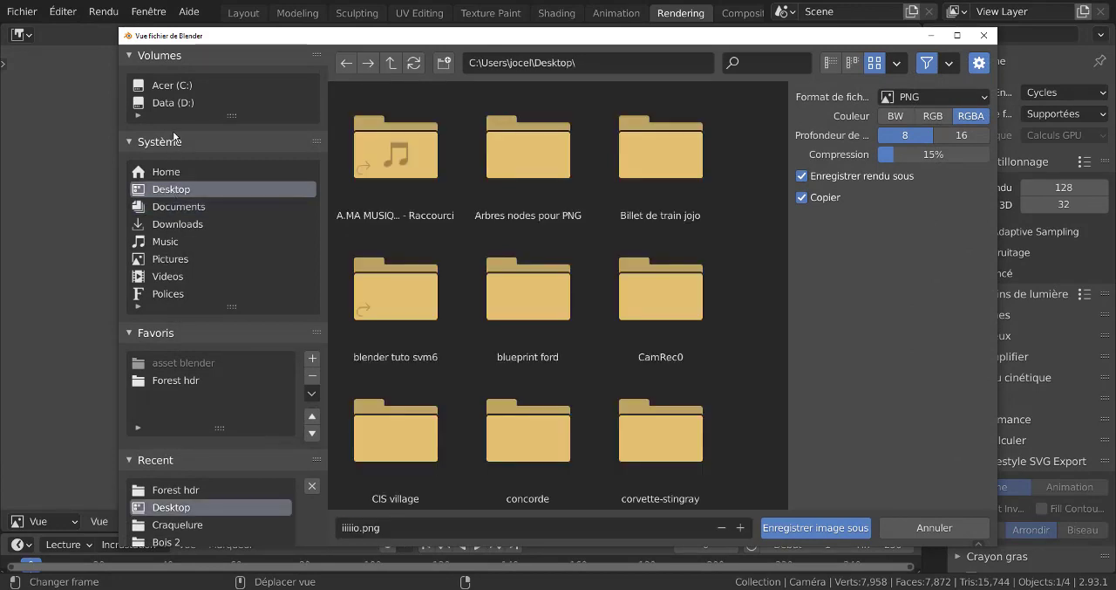
click(798, 527)
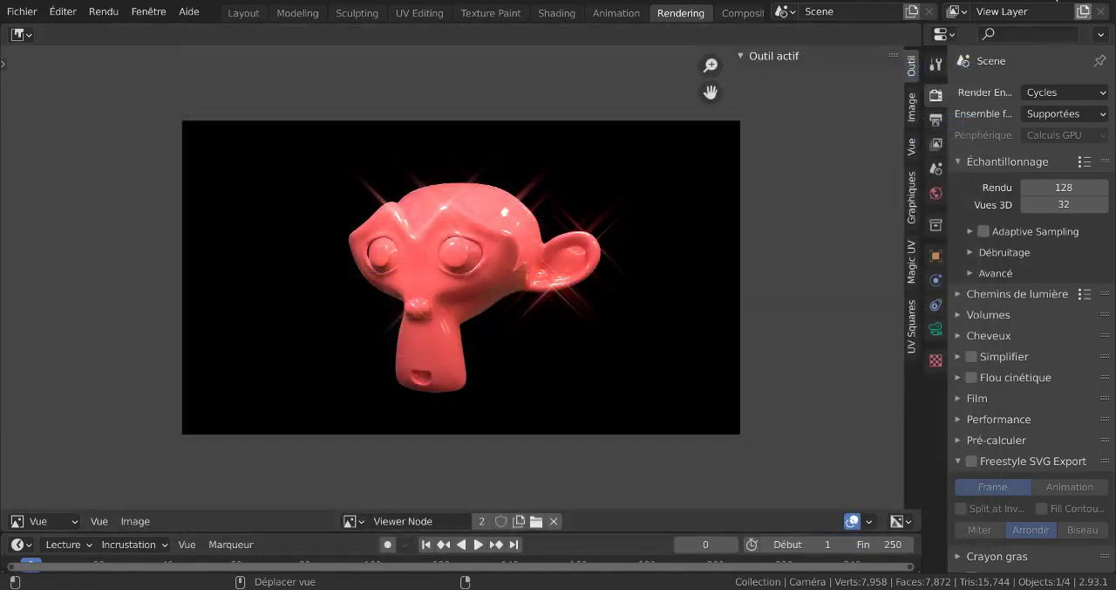
- Switch to the Windows desktop and open the saved image iiiiio.png in the image viewer
click(1057, 1)
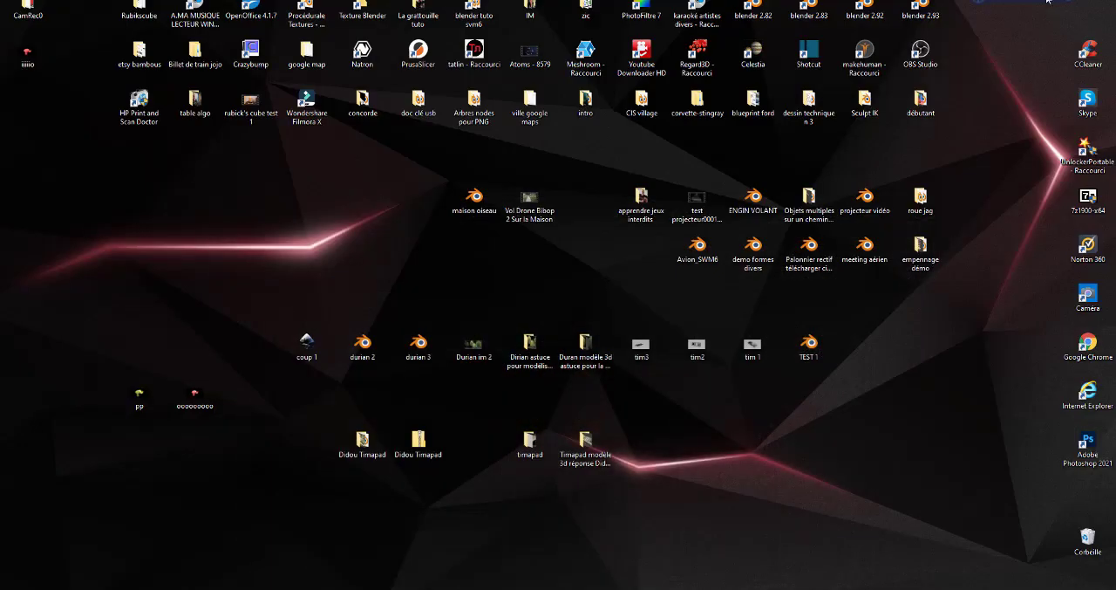
click(27, 53)
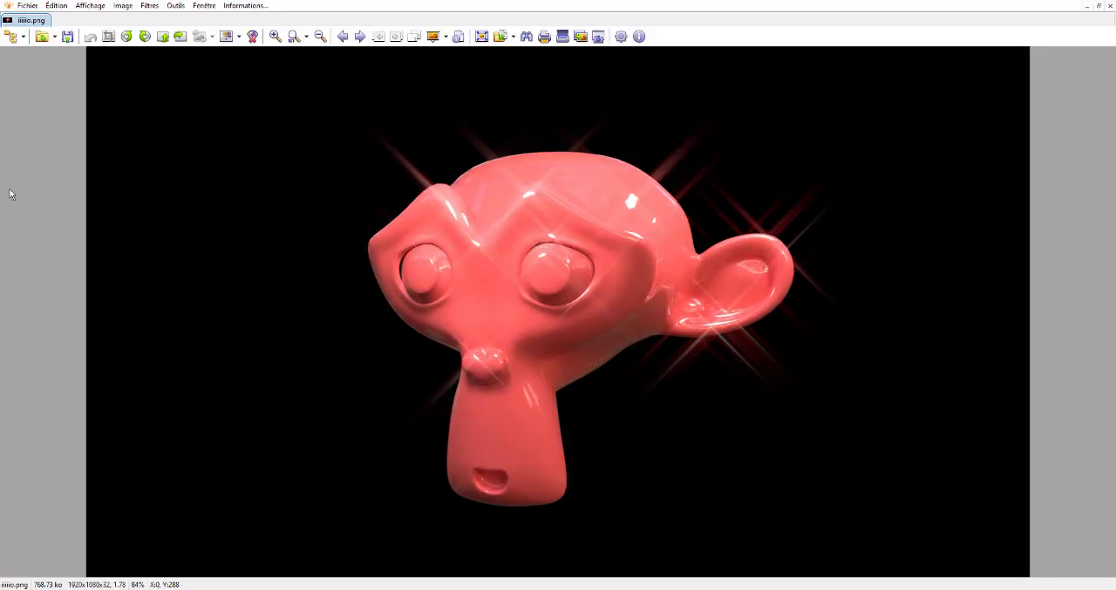